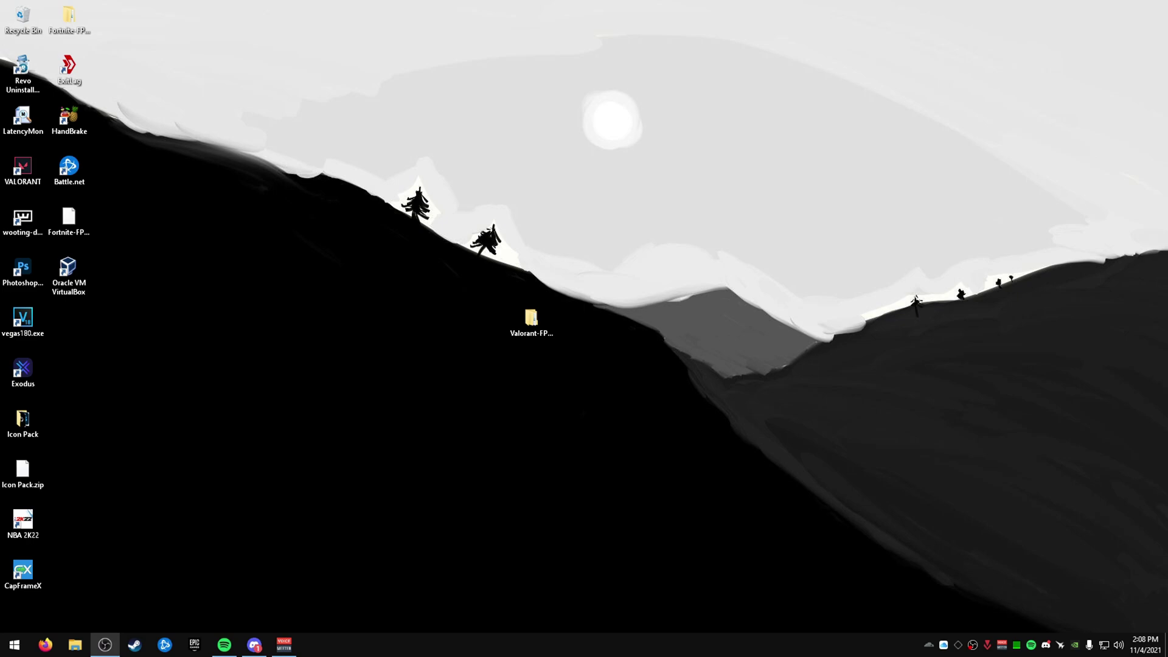
- Open the Valorant-FPS-Boost-Pack desktop folder to show 1-Custom Windows ISO, 2-Drivers and 3-Tweaks
double_click(554, 336)
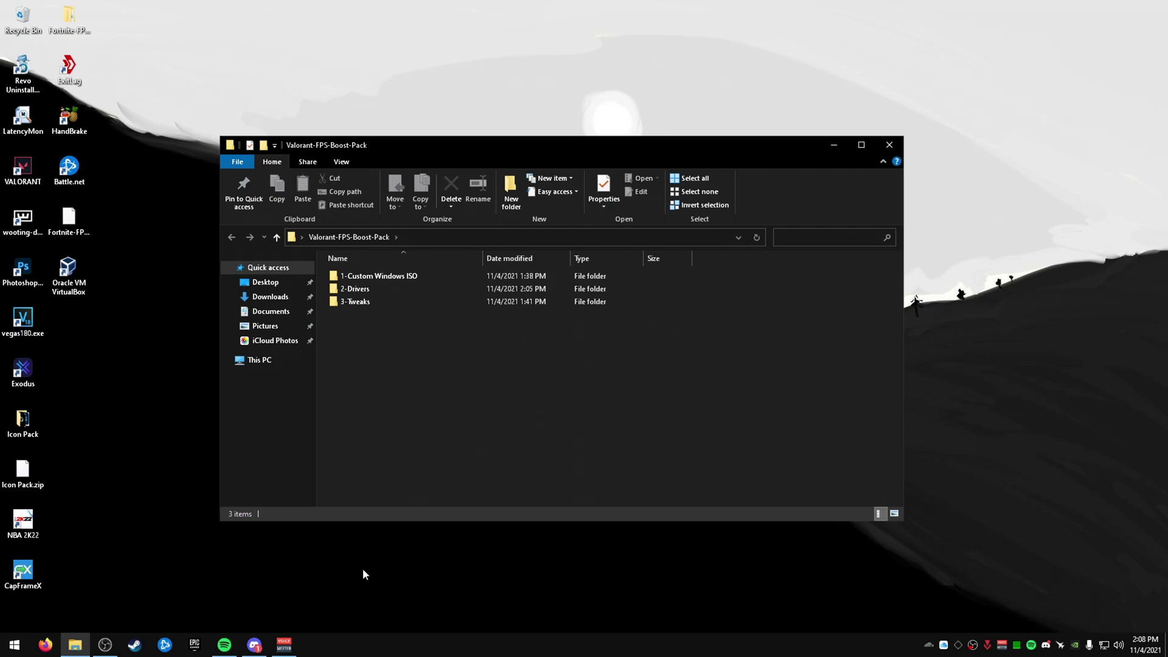
- Centre the Discord window and reveal the spoilered download link in the TC_Tweaks post
key("alt+Tab")
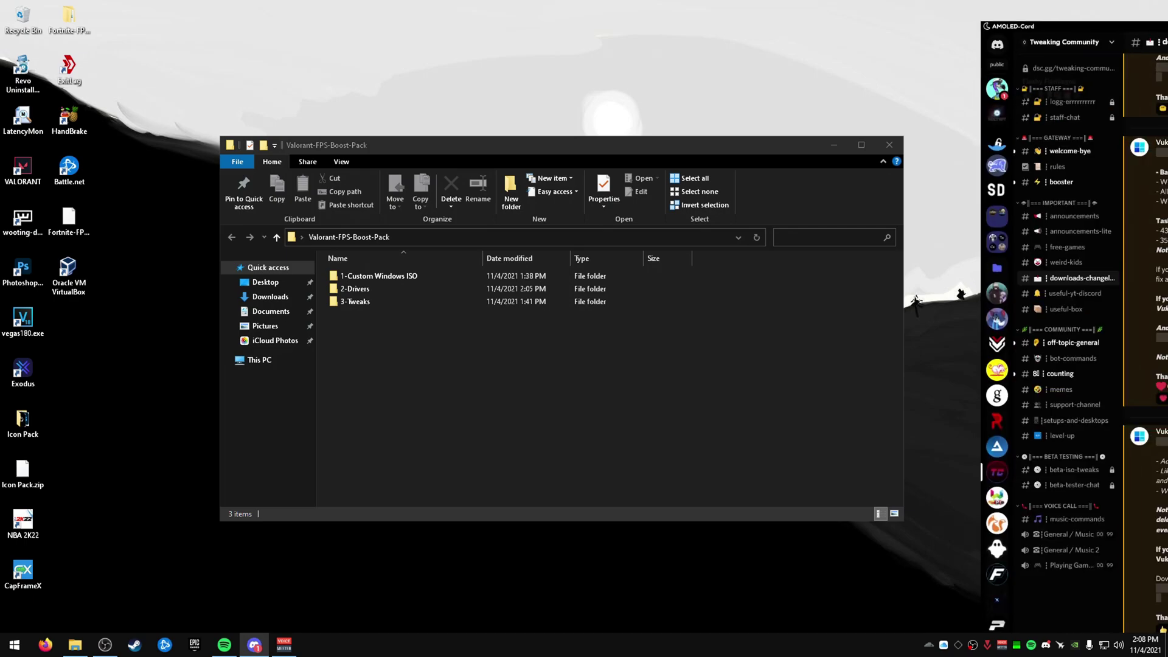
left_click_drag(1099, 50, 518, 45)
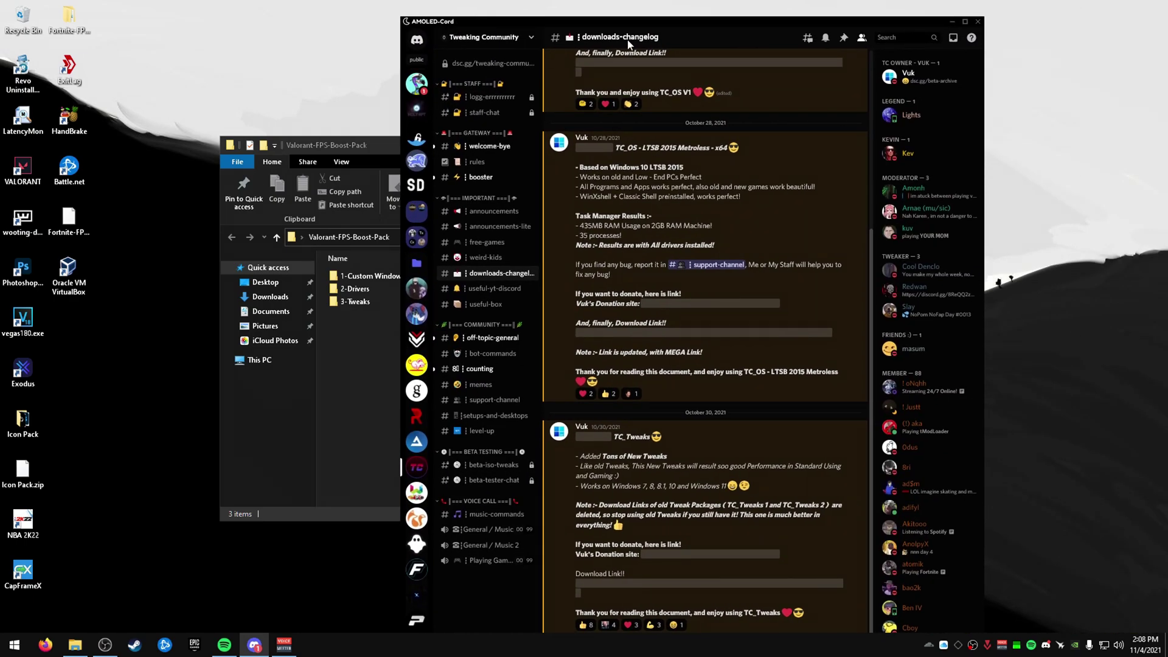
left_click_drag(634, 25, 622, 20)
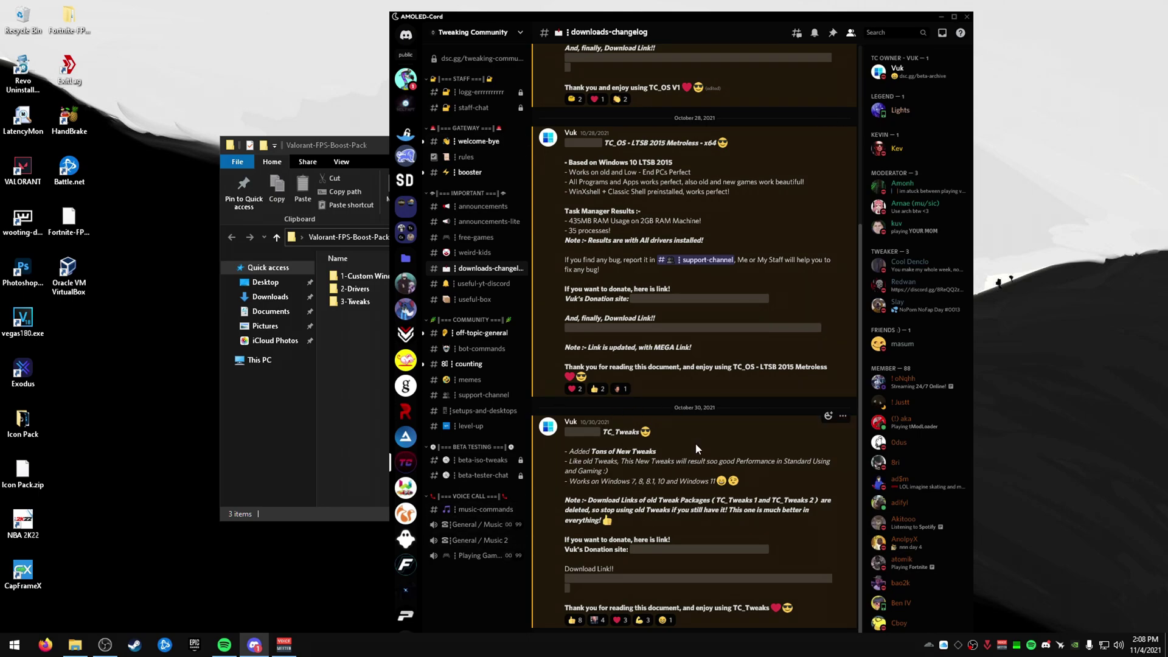
left_click(639, 584)
scroll(784, 506, "up", 5)
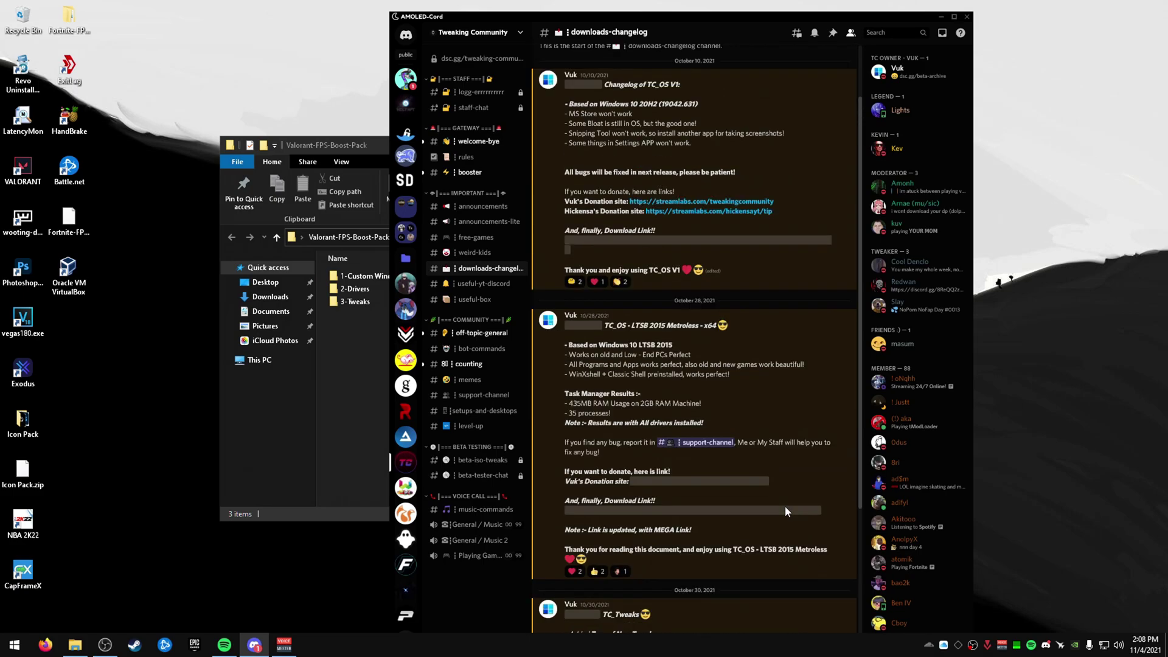
scroll(820, 410, "down", 5)
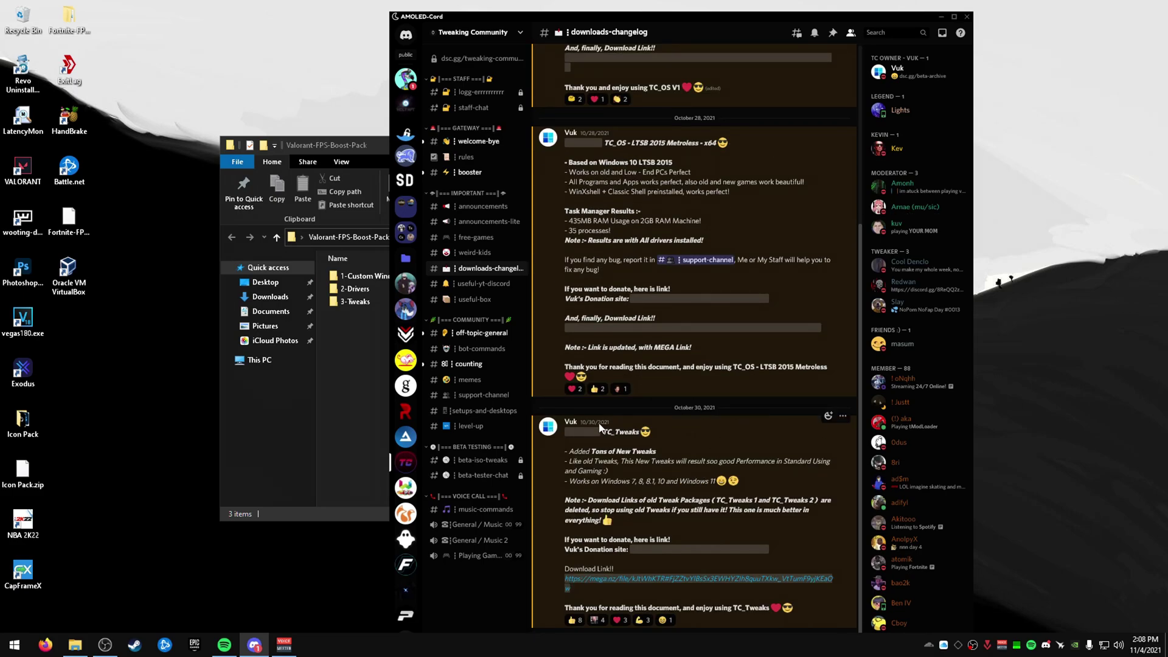
- Check the calendar, then push Discord off-screen and return focus to the boost-pack folder
left_click(1145, 644)
left_click(769, 471)
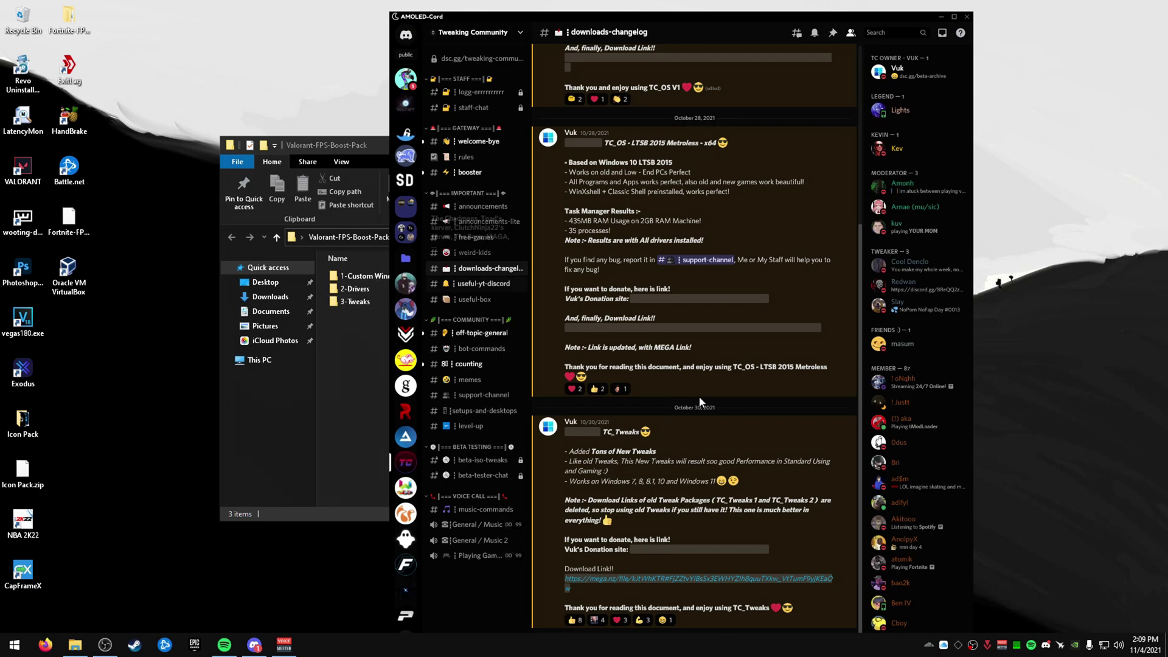
left_click_drag(673, 22, 1167, 22)
key("alt+Tab")
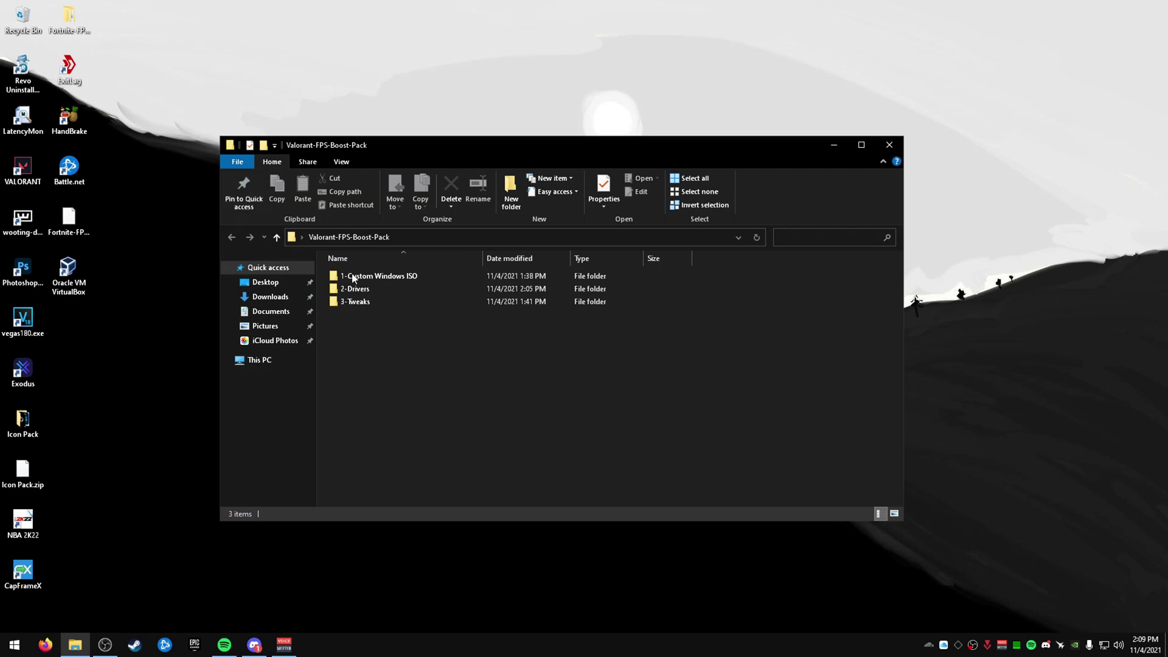
- Look through the 1-Custom Windows ISO folder's shortcuts, then return to Valorant-FPS-Boost-Pack
double_click(404, 276)
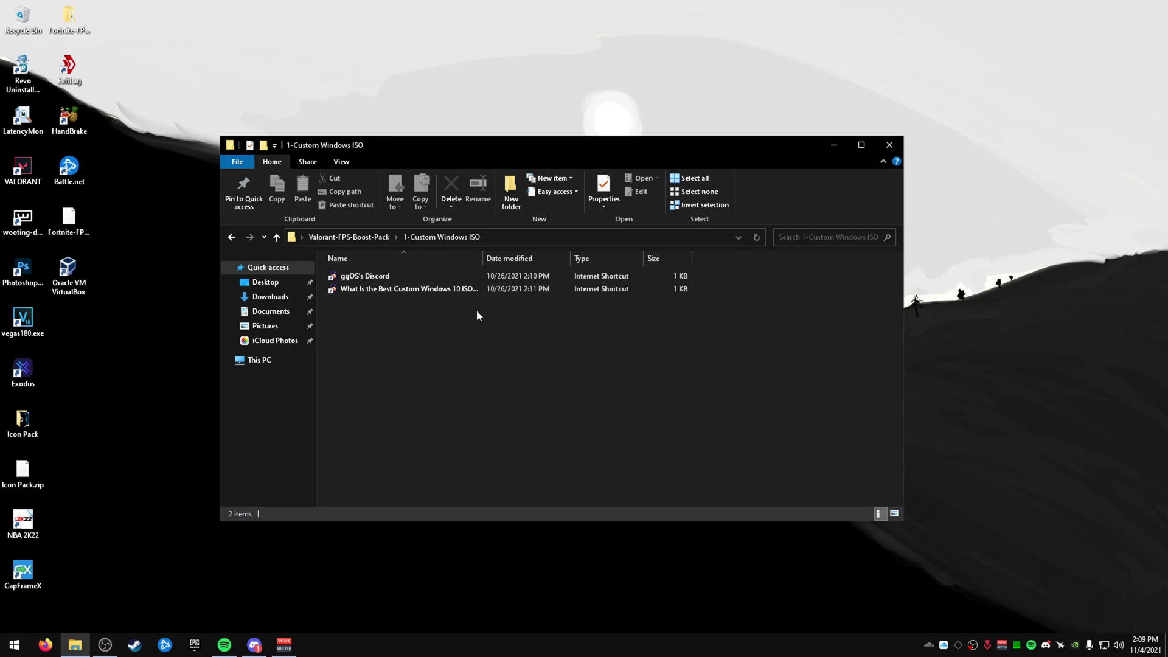
left_click(389, 277)
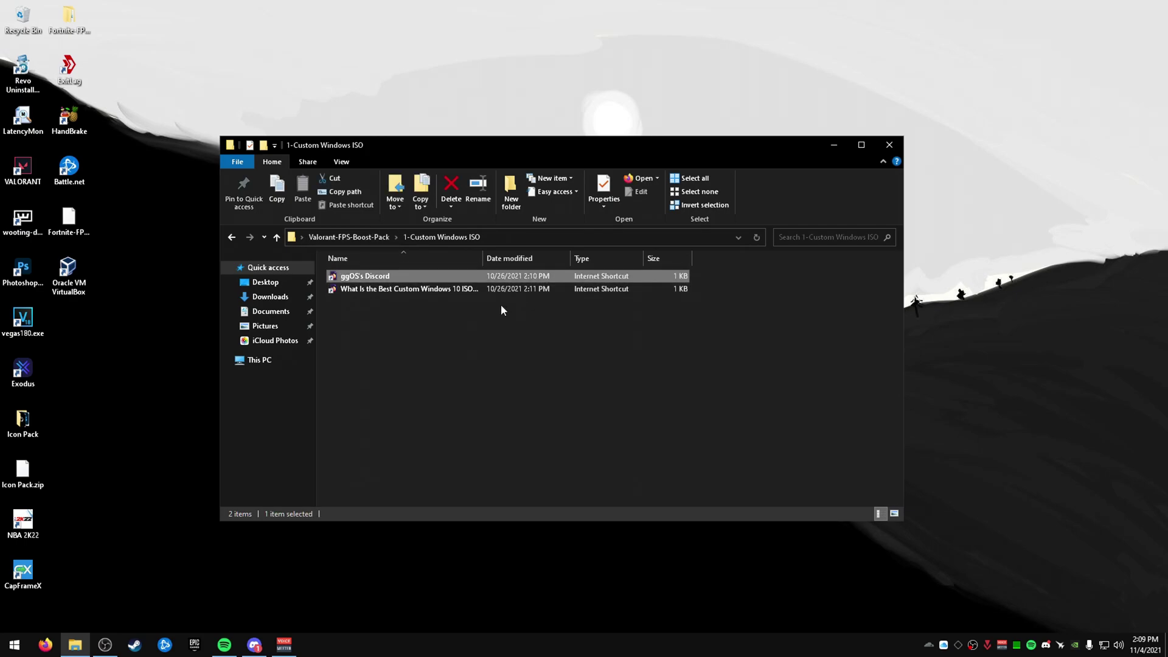
left_click(443, 289)
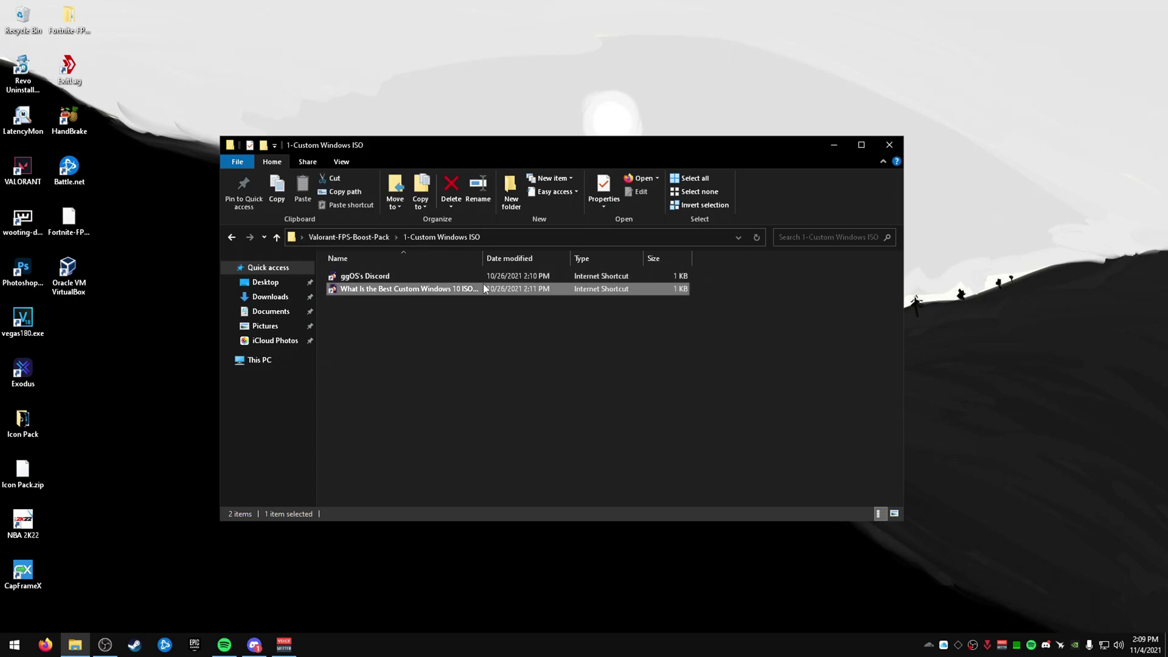
left_click(351, 237)
- In 2-Drivers, preview the NVCleanstall Installation Tweaks image, then open the DDU (Uninstall Nvidia Drivers) folder
double_click(377, 289)
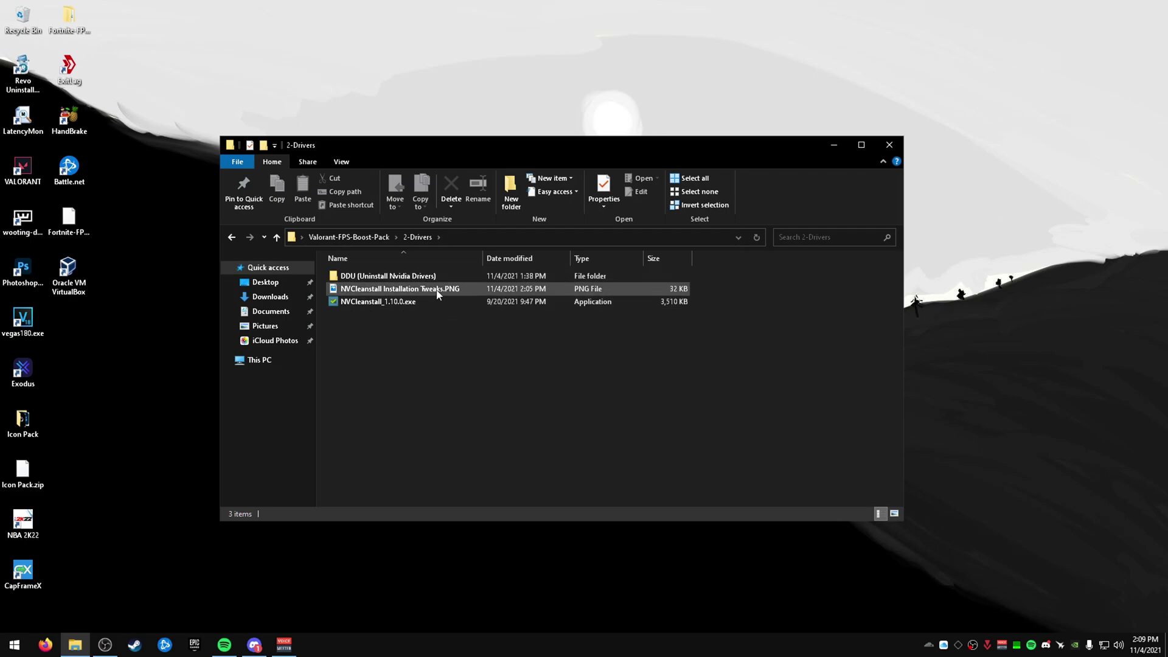
double_click(402, 289)
left_click(949, 47)
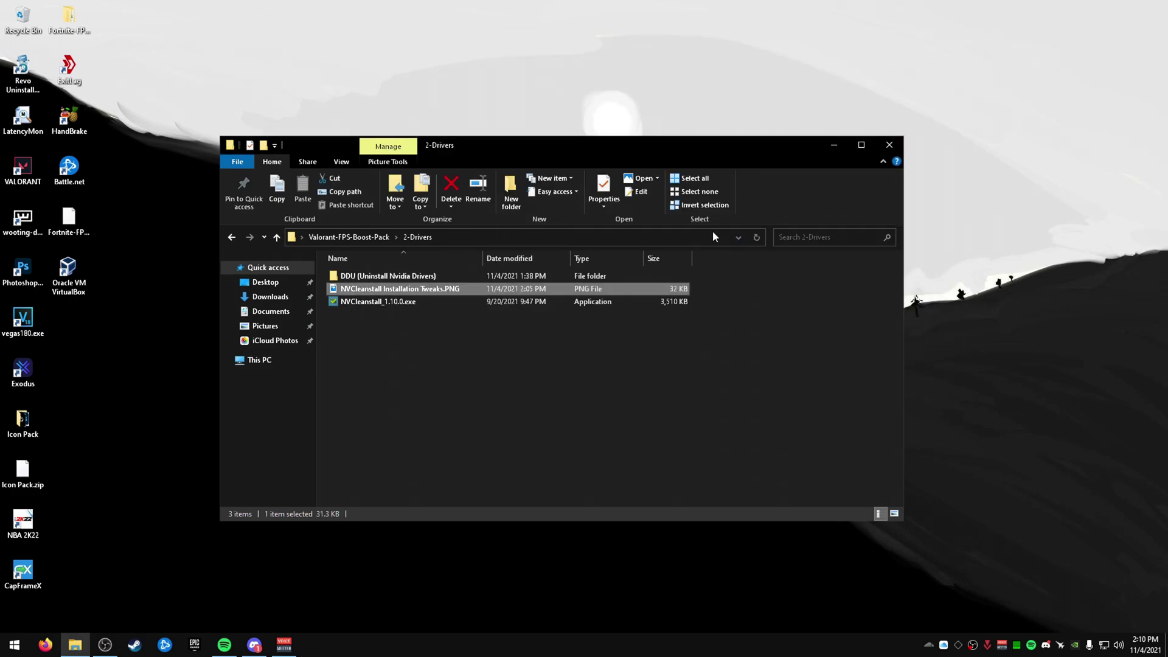
double_click(508, 278)
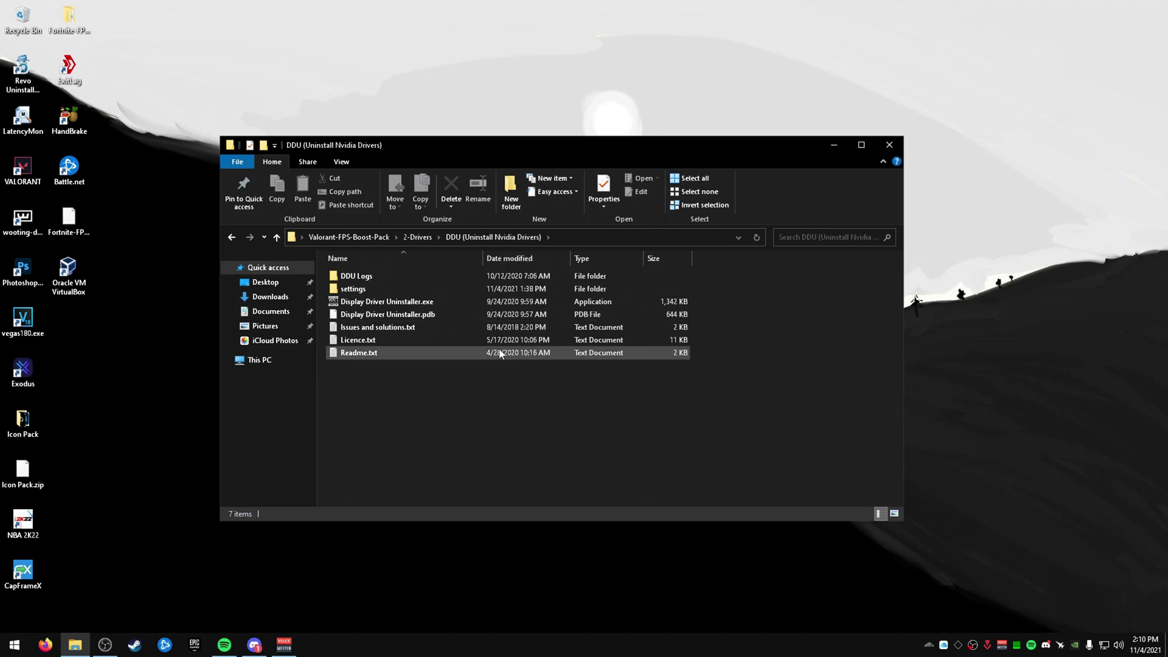
double_click(383, 302)
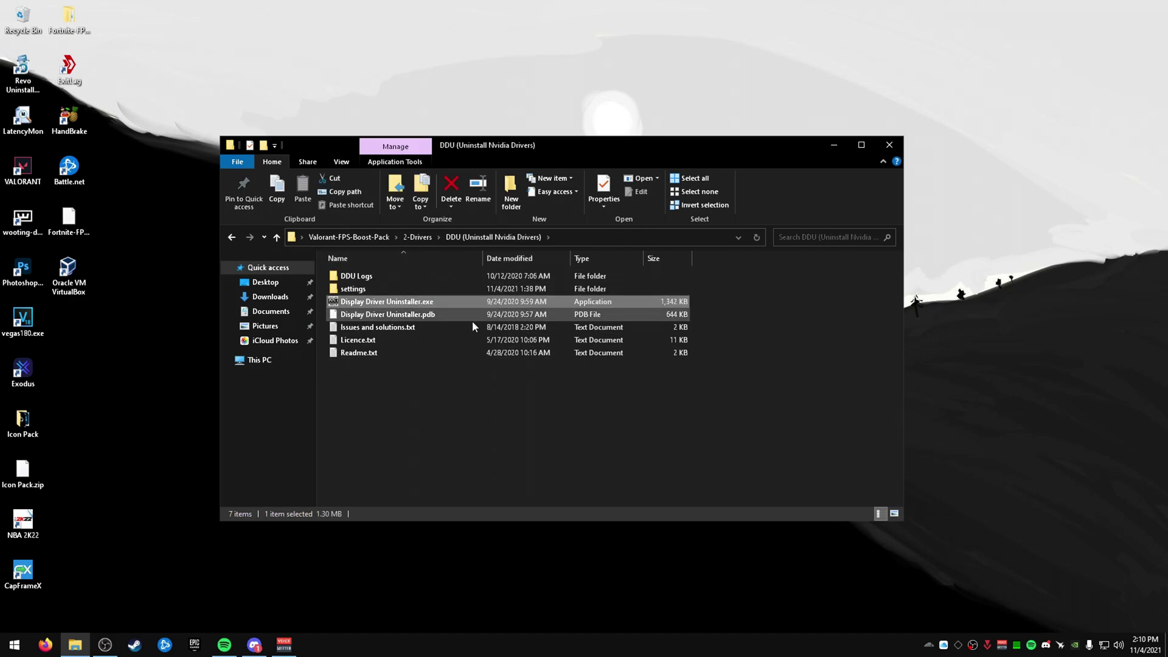
left_click(681, 366)
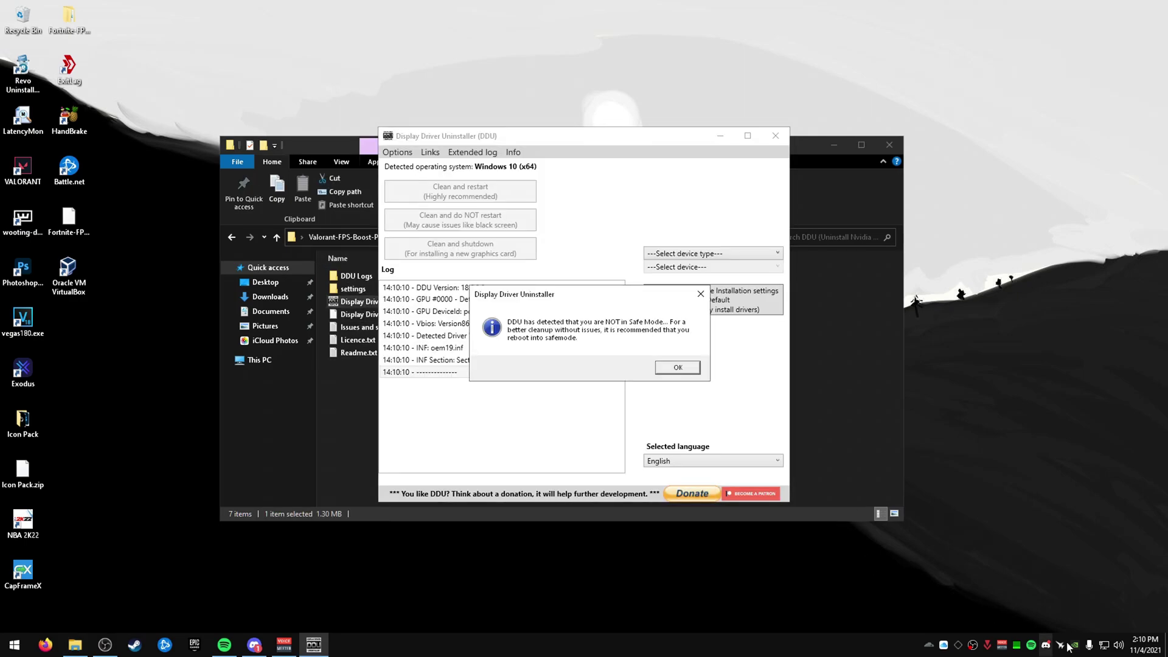
left_click(686, 371)
left_click(702, 254)
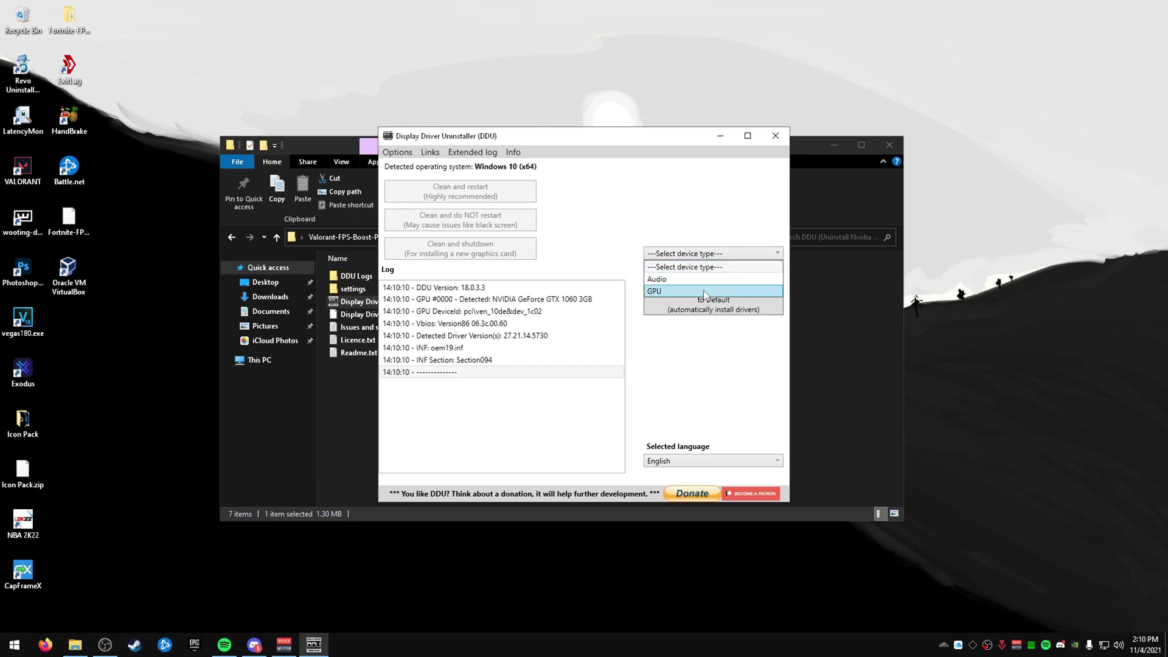
left_click(691, 269)
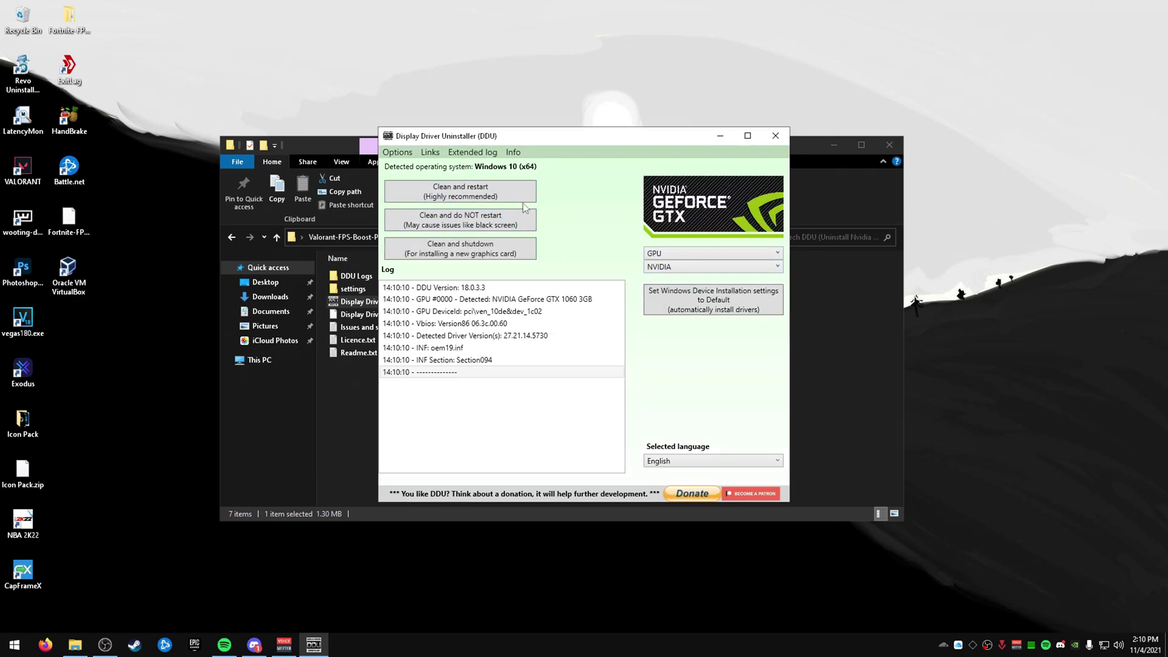
left_click(397, 152)
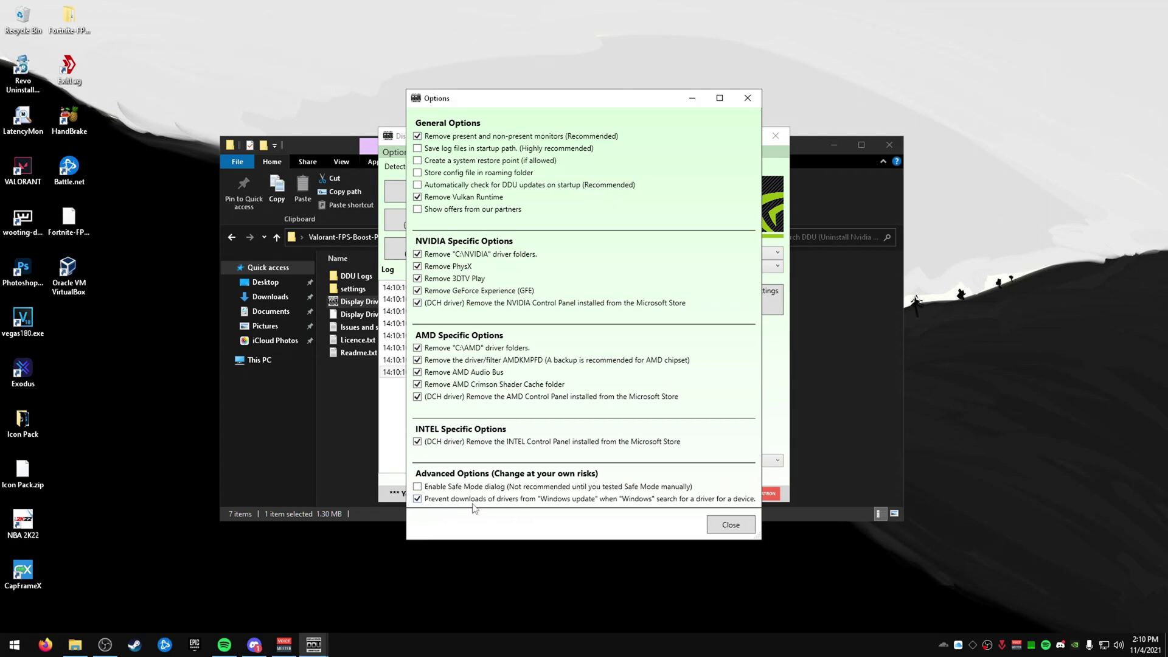
mouse_move(587, 503)
left_click(732, 526)
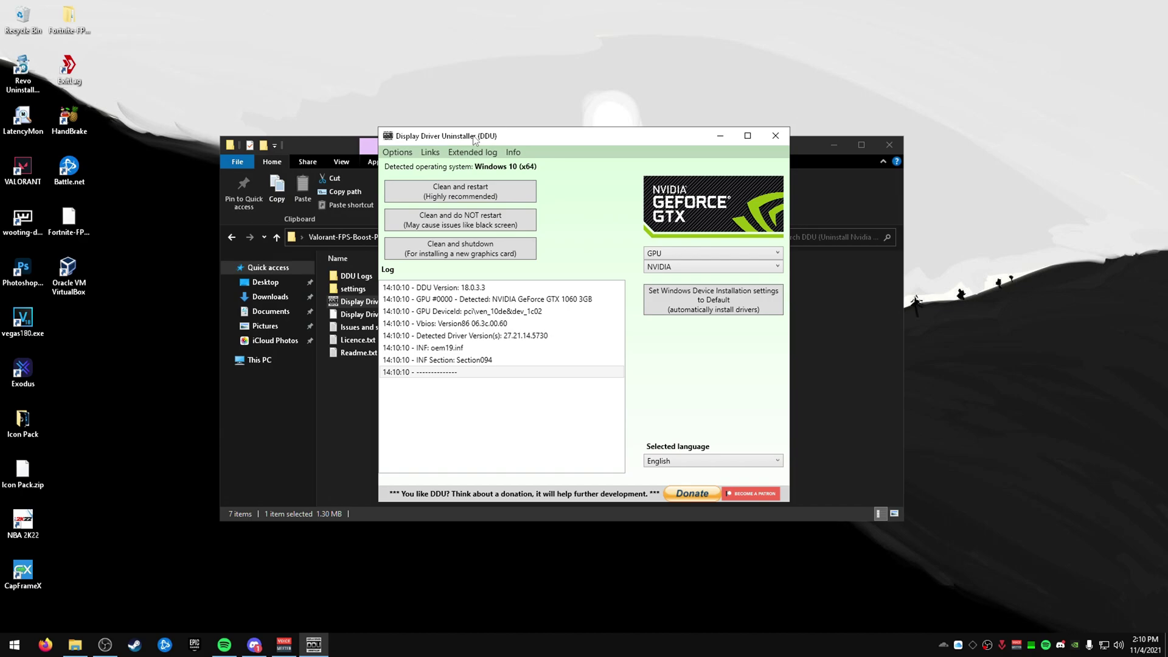
- Close Display Driver Uninstaller and launch NVCleanstall_1.10.0.exe from the 2-Drivers folder
left_click(777, 136)
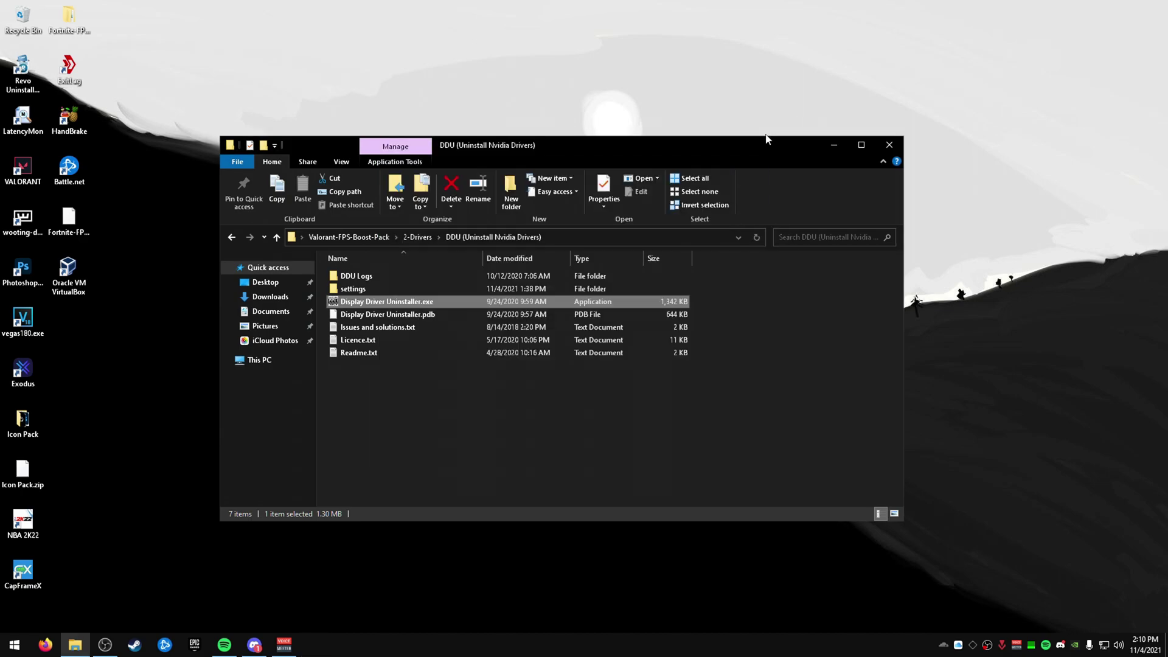
left_click(433, 237)
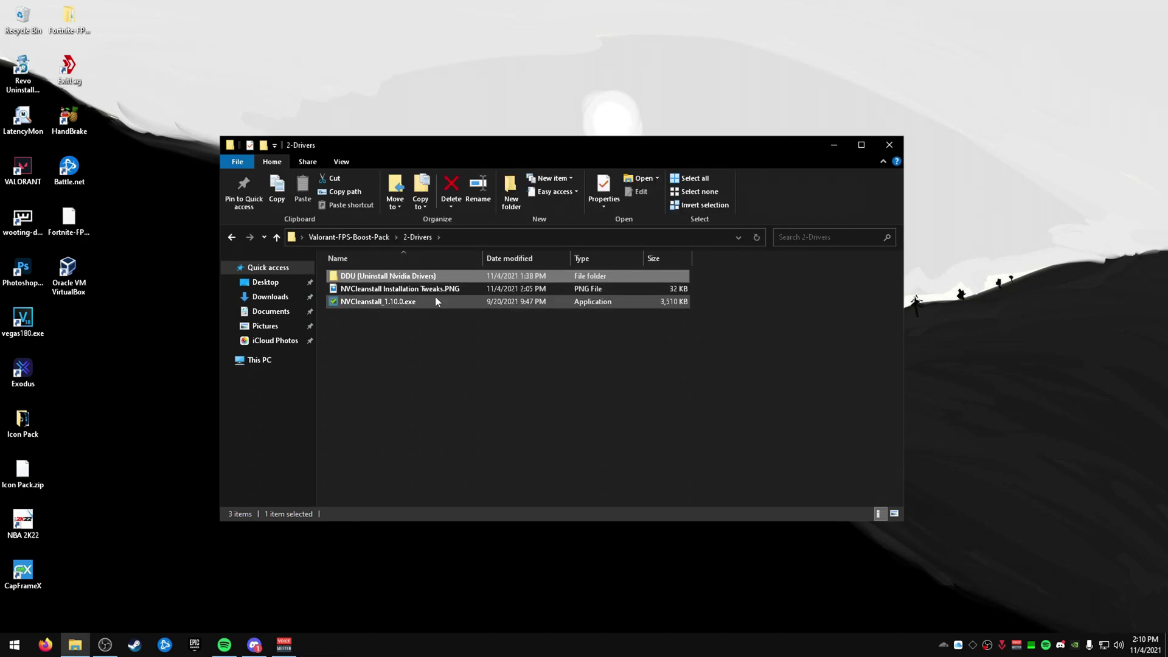
left_click(364, 303)
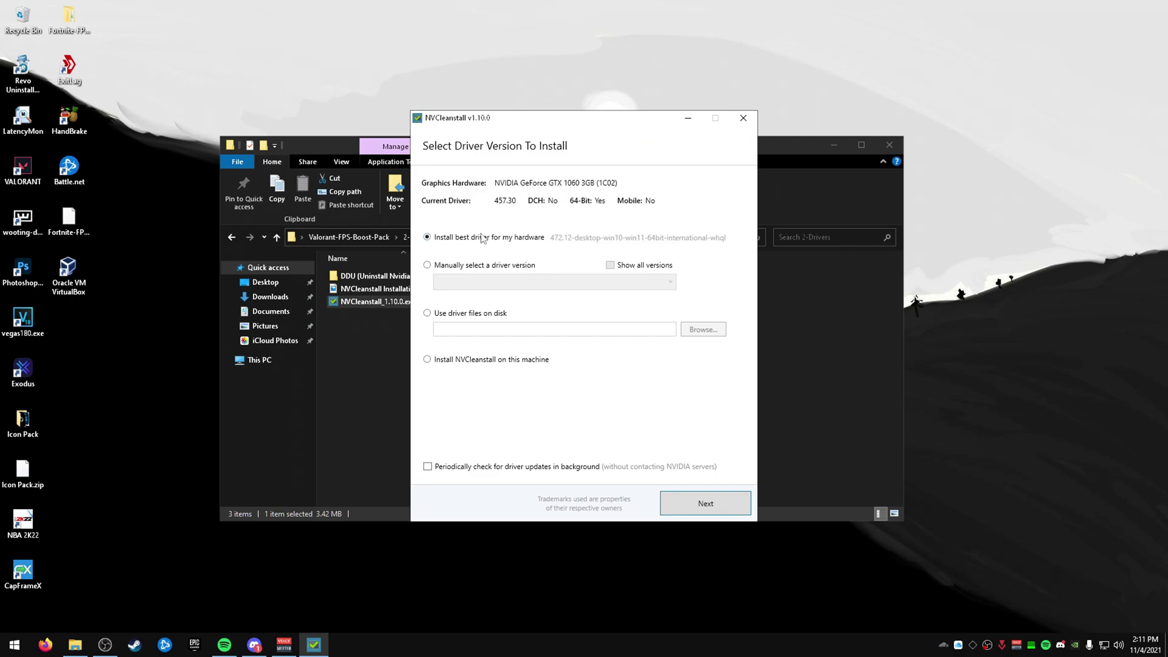
- In NVCleanstall, manually choose driver version 457.30, continue to components, then close the installer
left_click(447, 265)
left_click(519, 282)
scroll(557, 436, "down", 5)
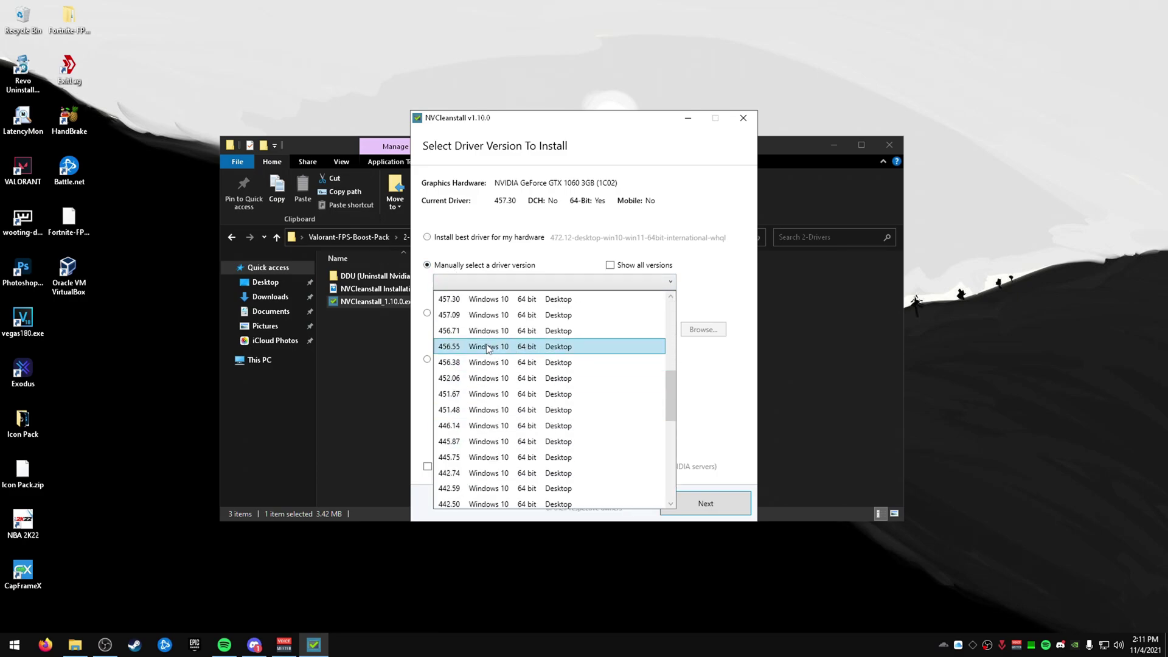
left_click(486, 346)
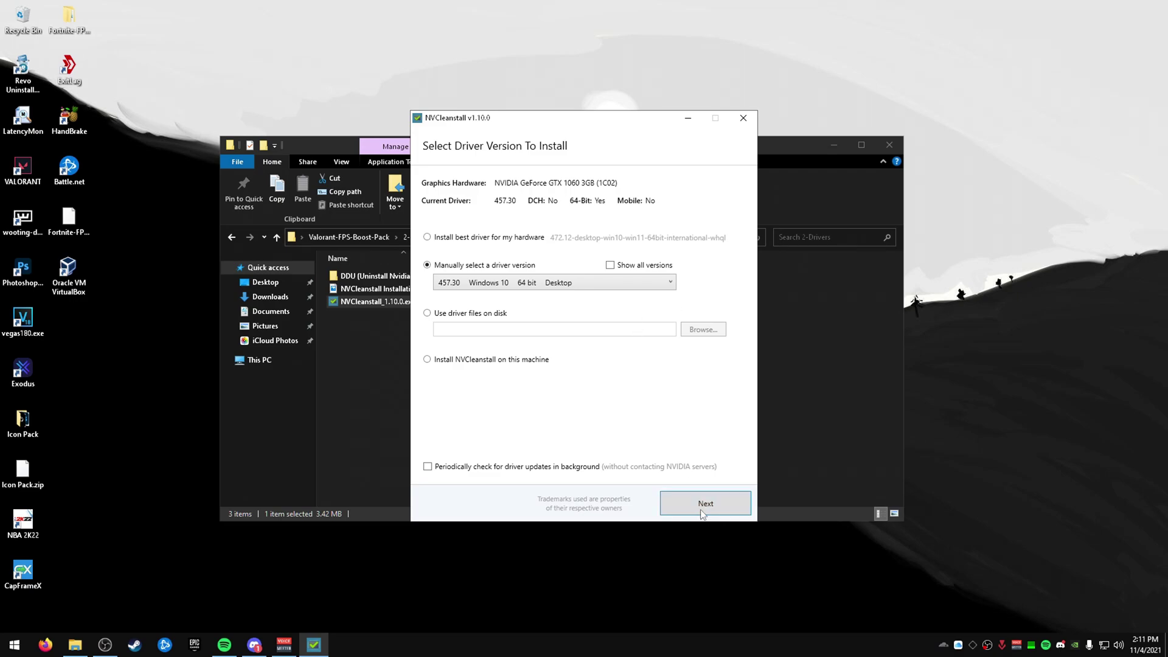
left_click(700, 503)
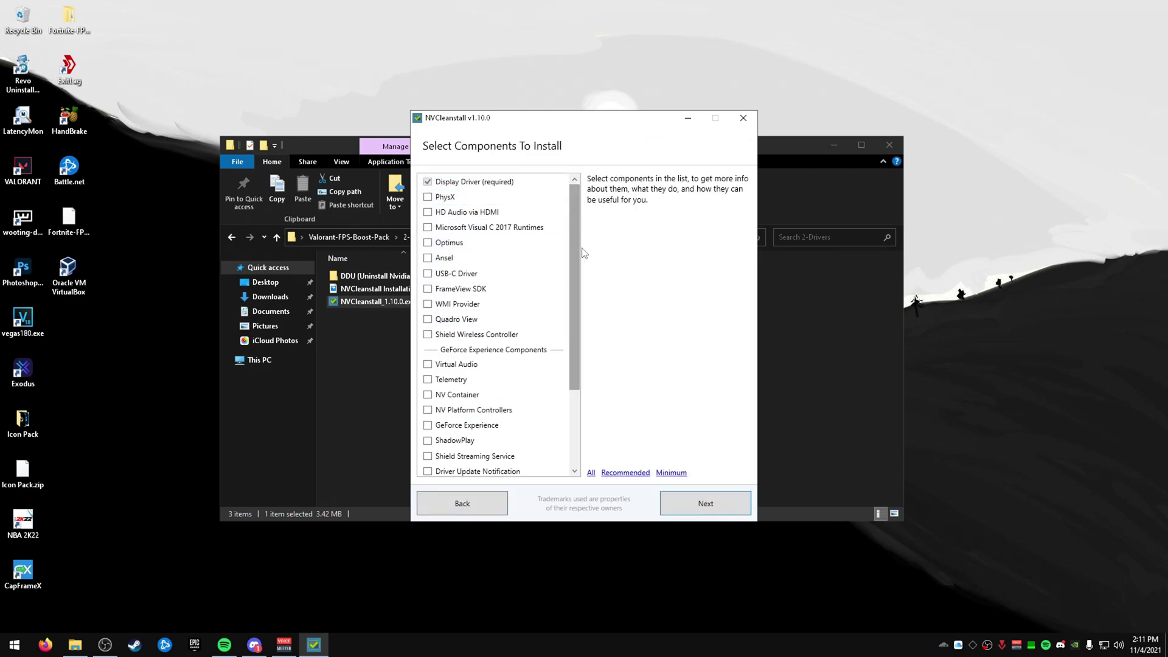
left_click_drag(575, 265, 492, 153)
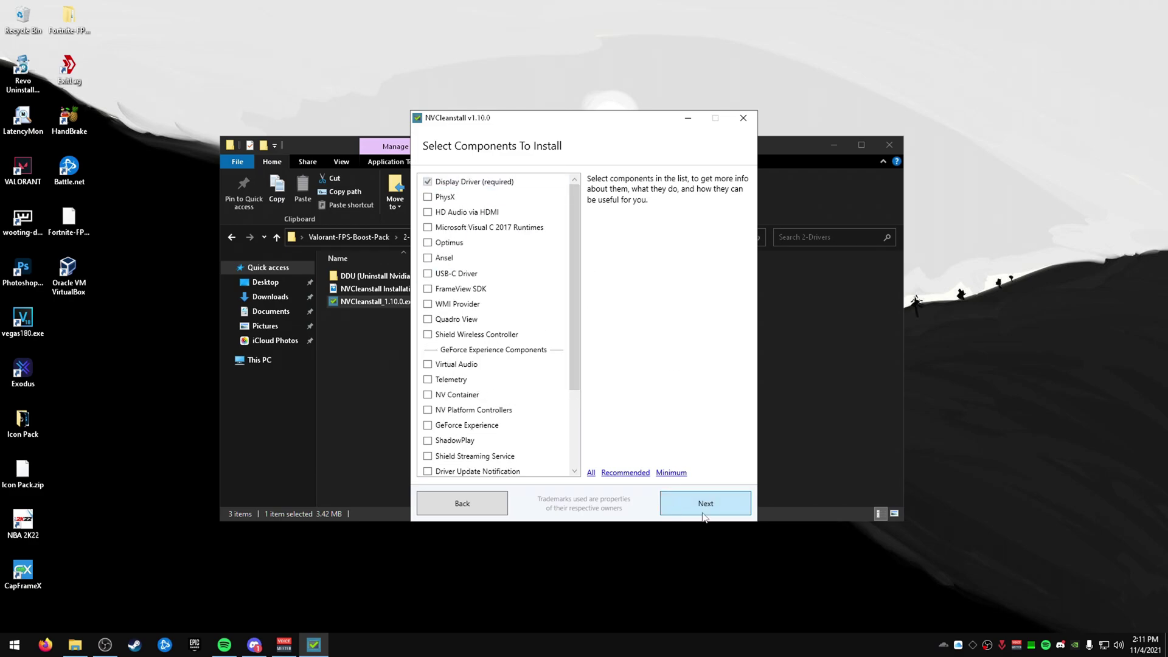
left_click(742, 119)
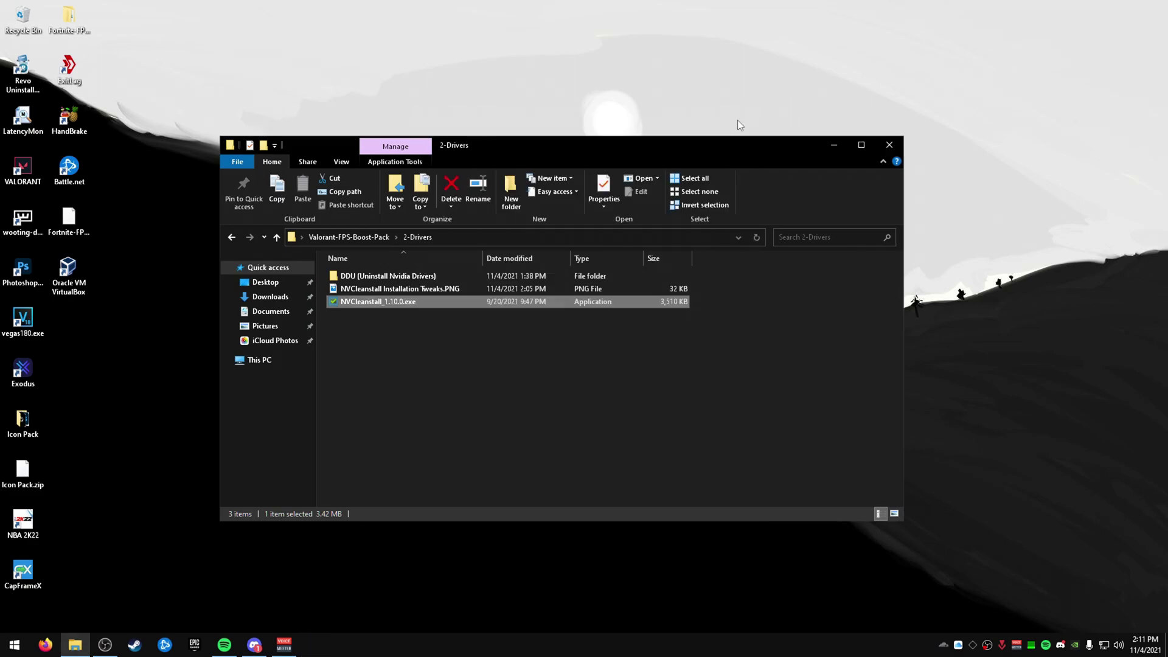
- View the NVCleanstall Installation Tweaks.PNG screenshot in Photos, then close it
left_click(502, 289)
double_click(501, 289)
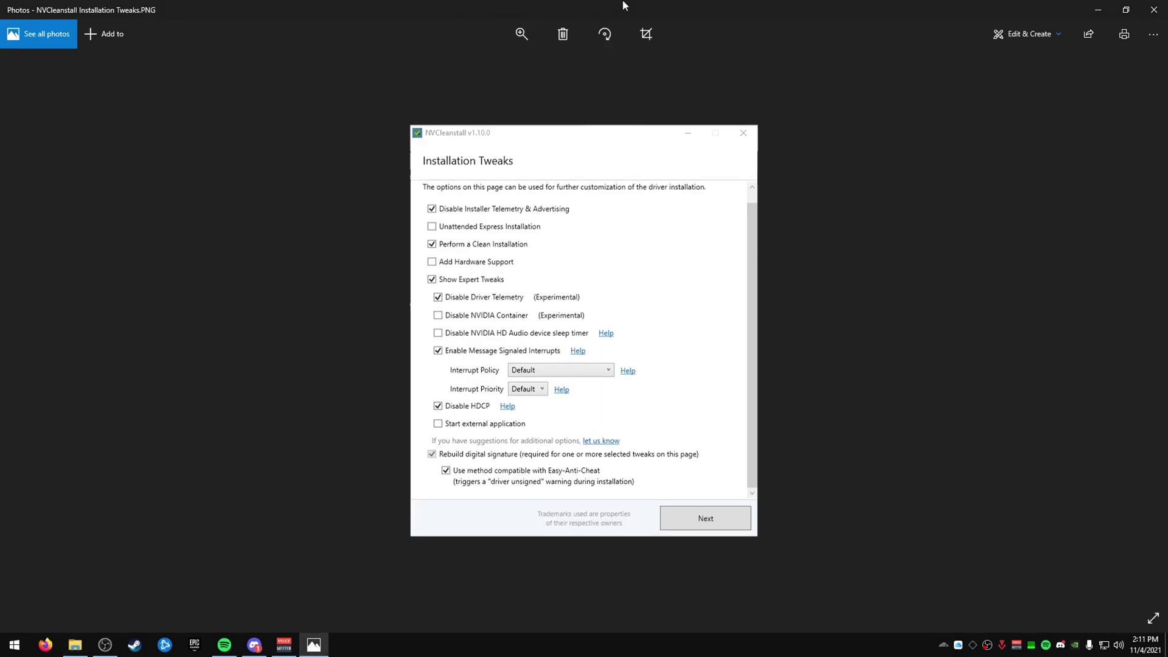
key("super+Down")
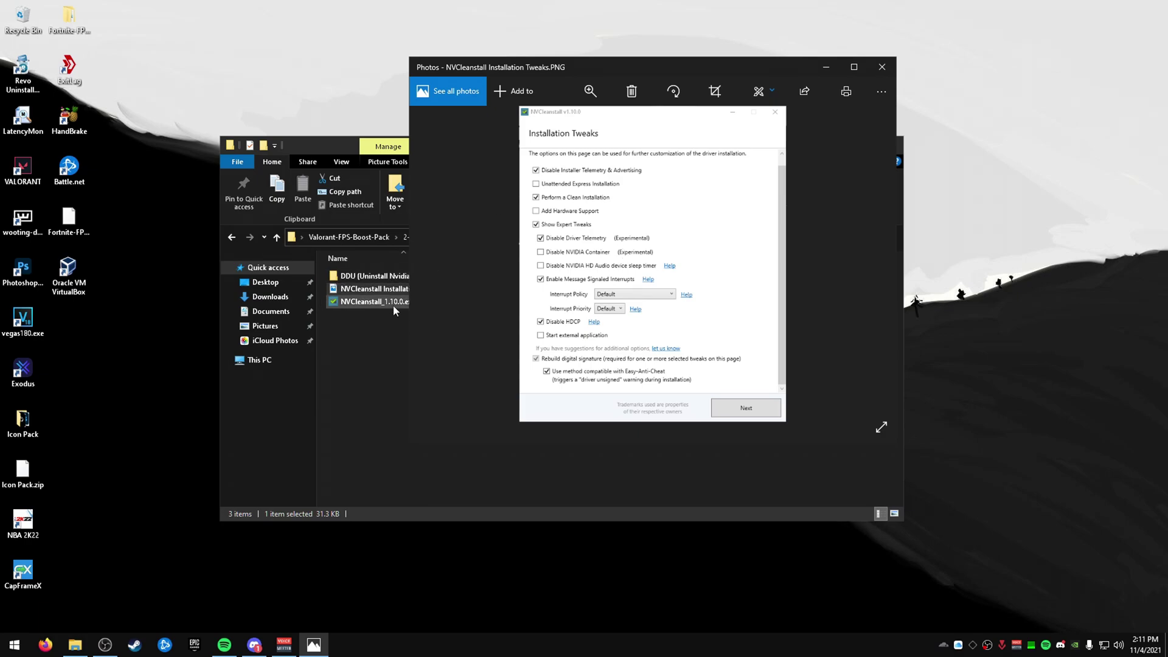
left_click(882, 67)
- Go up to Valorant-FPS-Boost-Pack and open the 3-Tweaks folder
left_click(349, 236)
left_click(428, 306)
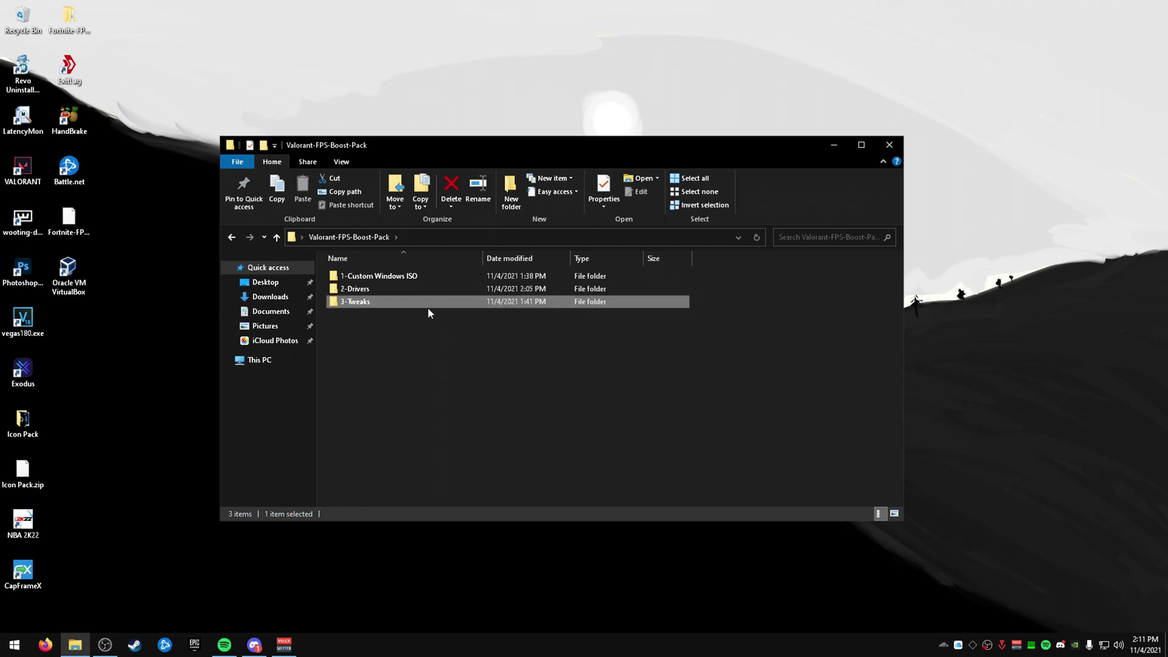
double_click(428, 304)
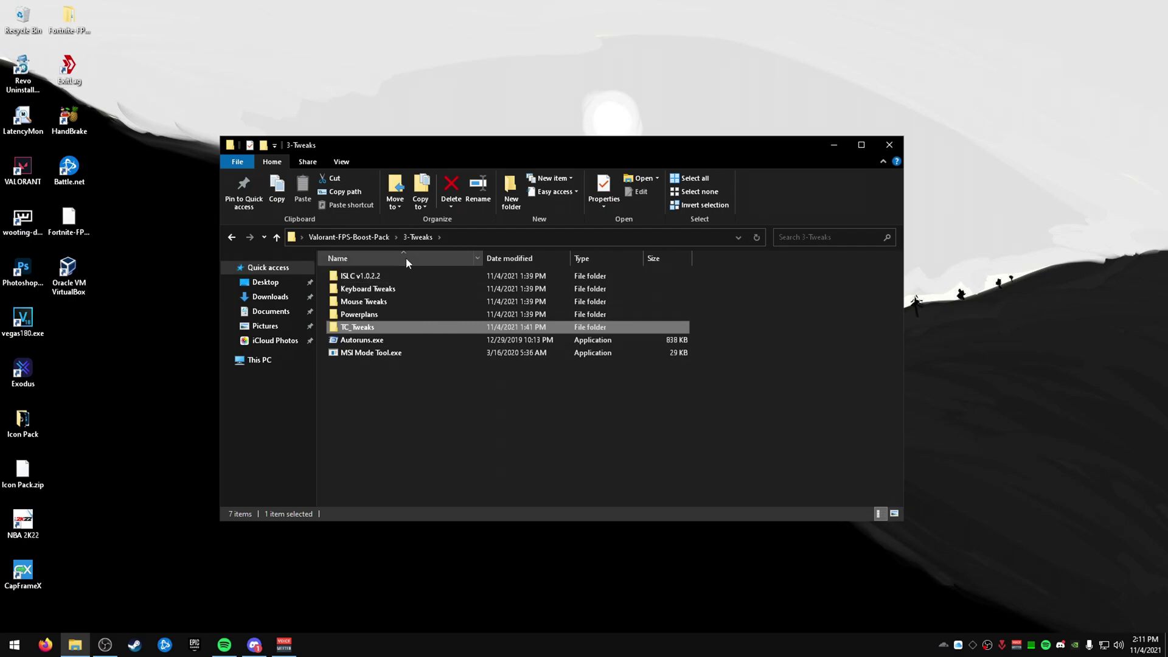
- Open the ISLC v1.0.2.2 folder, bring up the running ISLC window and stop monitoring
double_click(385, 276)
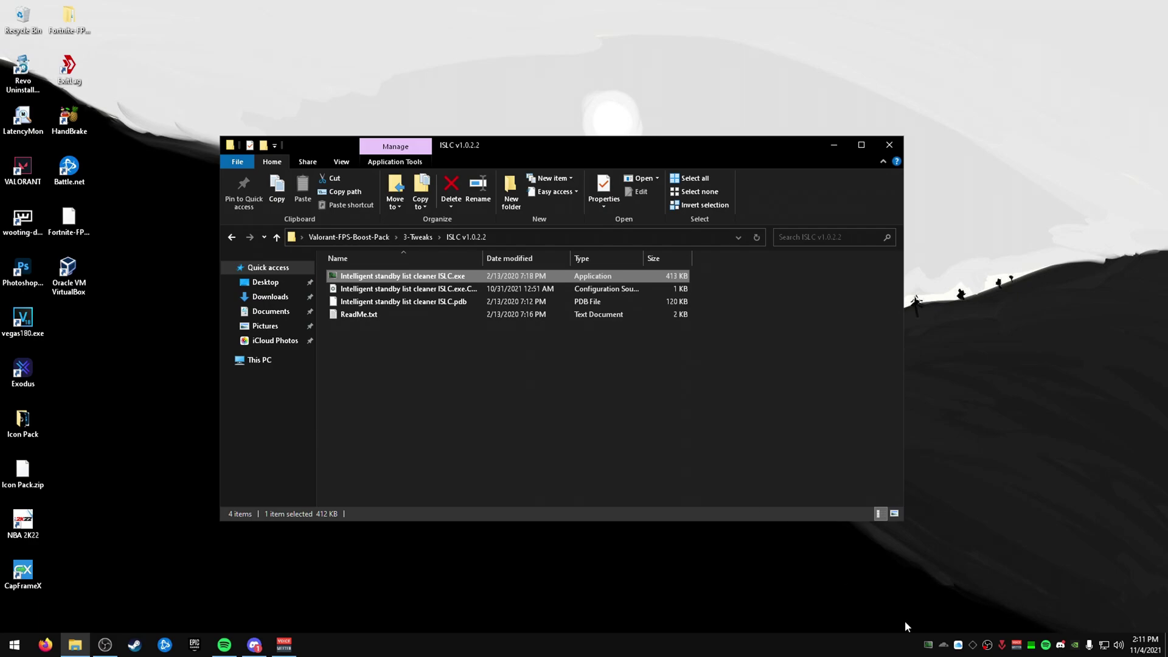
left_click(929, 637)
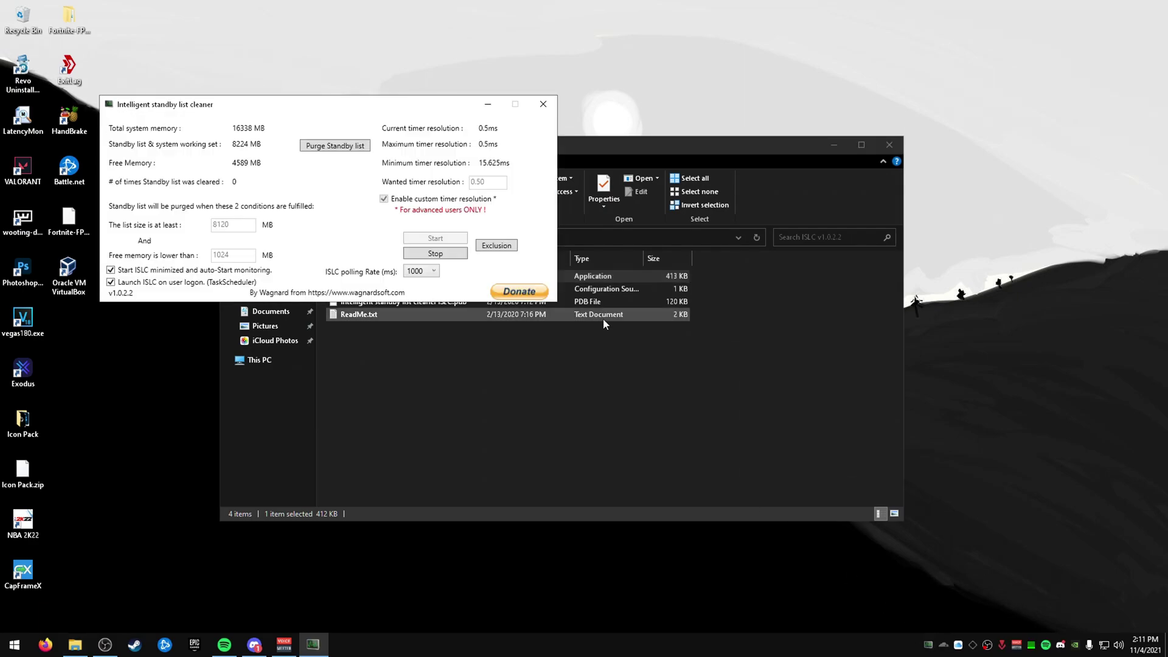
left_click_drag(318, 100, 542, 247)
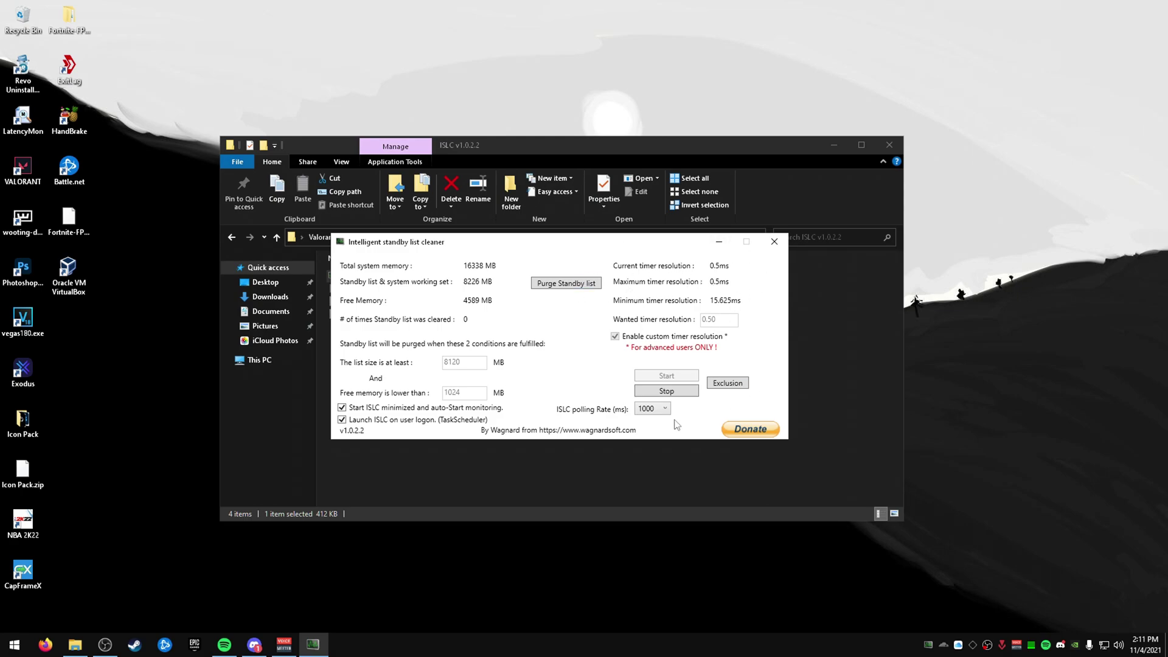
left_click(668, 390)
- Keep the 8120 list size and 0.50 timer resolution, then restart ISLC monitoring
left_click_drag(480, 365, 395, 364)
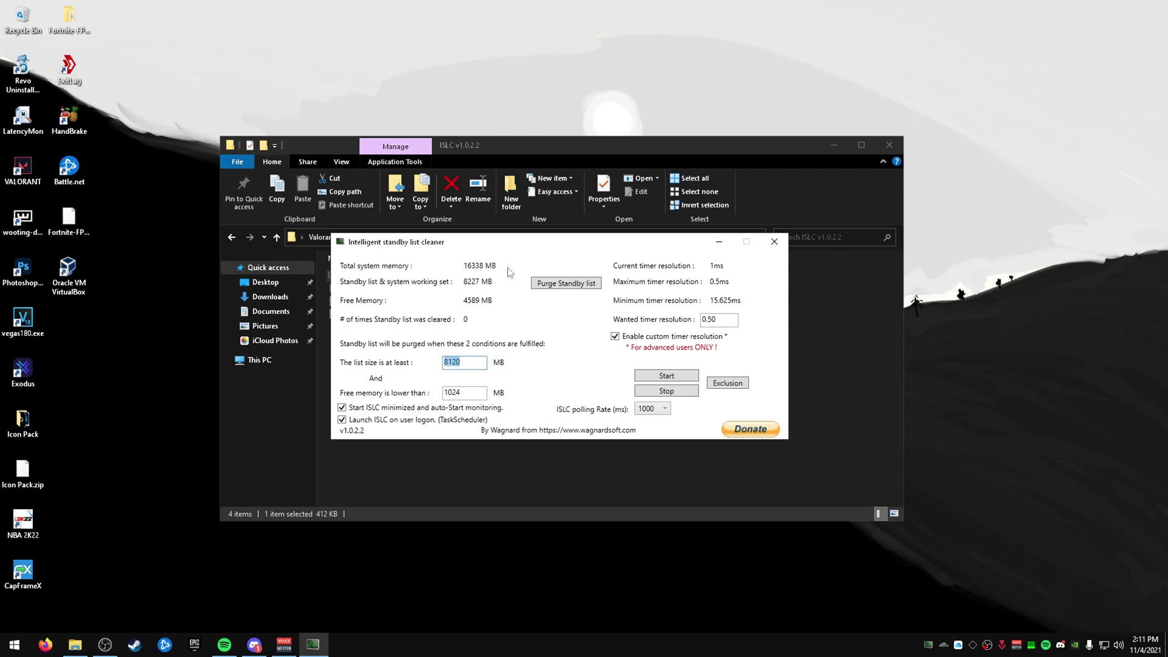
left_click(455, 363)
left_click_drag(460, 365, 444, 378)
left_click_drag(718, 317, 693, 324)
type("0")
key("Delete")
key("Delete")
key("Delete")
left_click(671, 376)
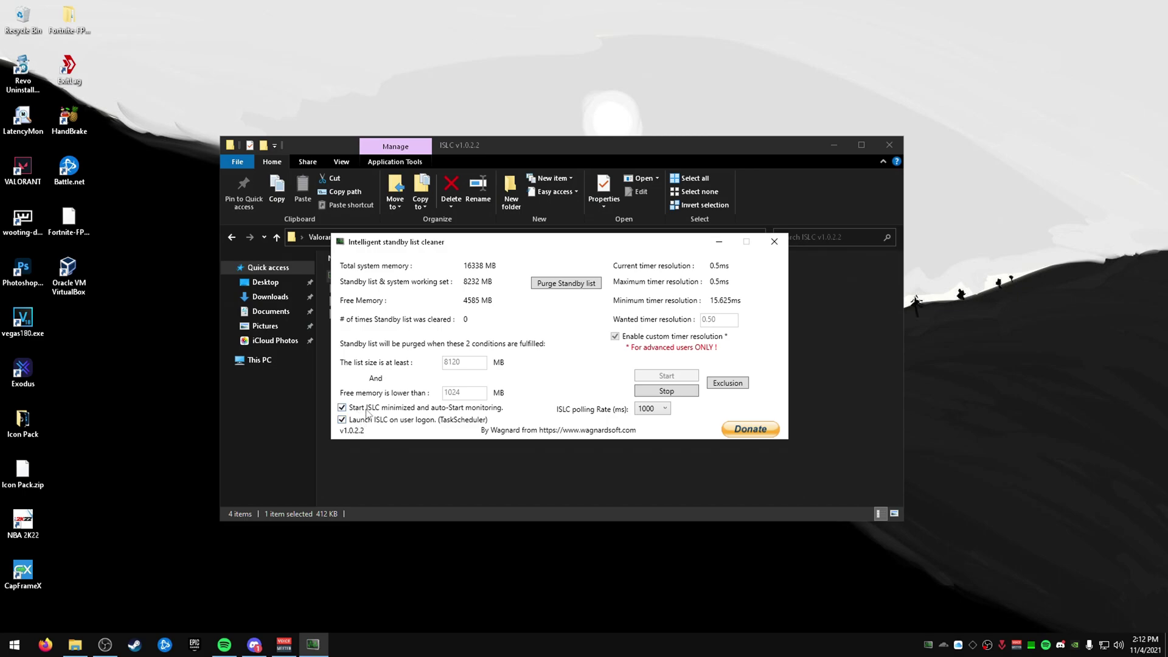
- Close ISLC and look over the KBDQS 10, 14 and 16 registry files in Keyboard Tweaks
left_click(773, 241)
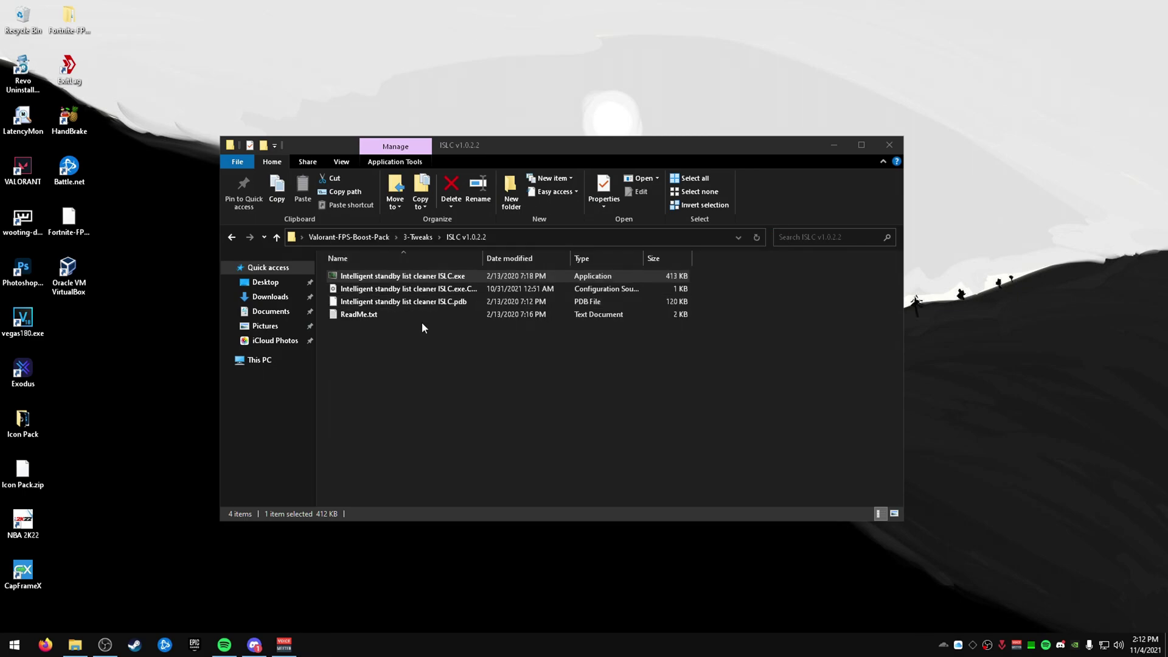
left_click(417, 237)
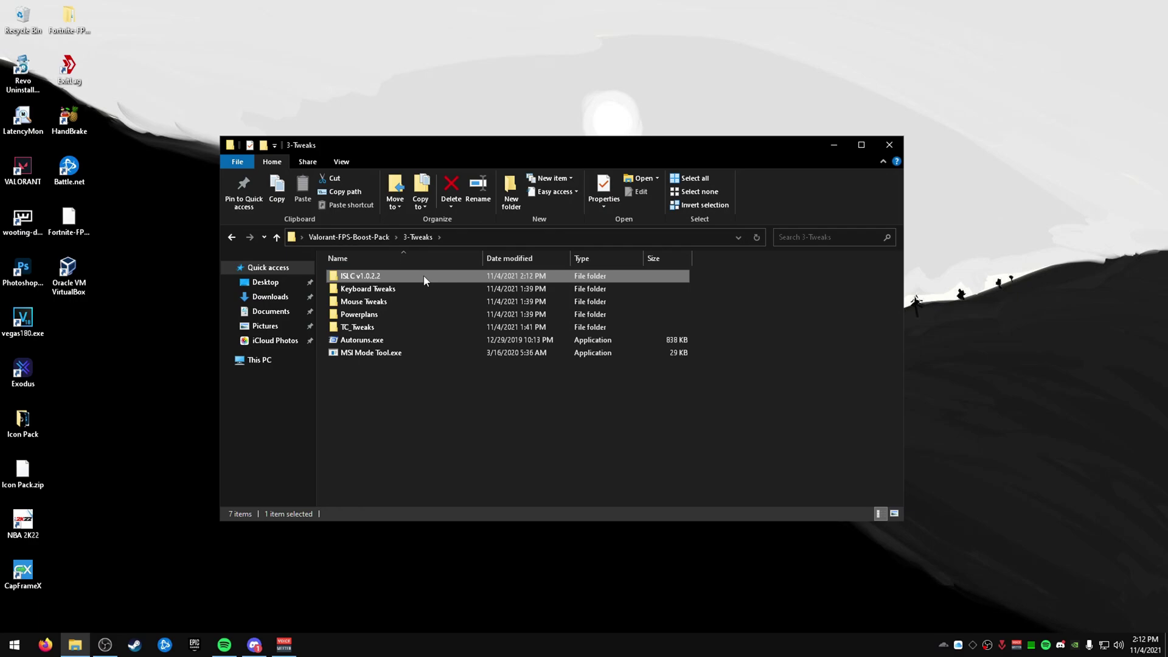
double_click(453, 289)
left_click_drag(454, 334, 485, 348)
left_click(403, 312)
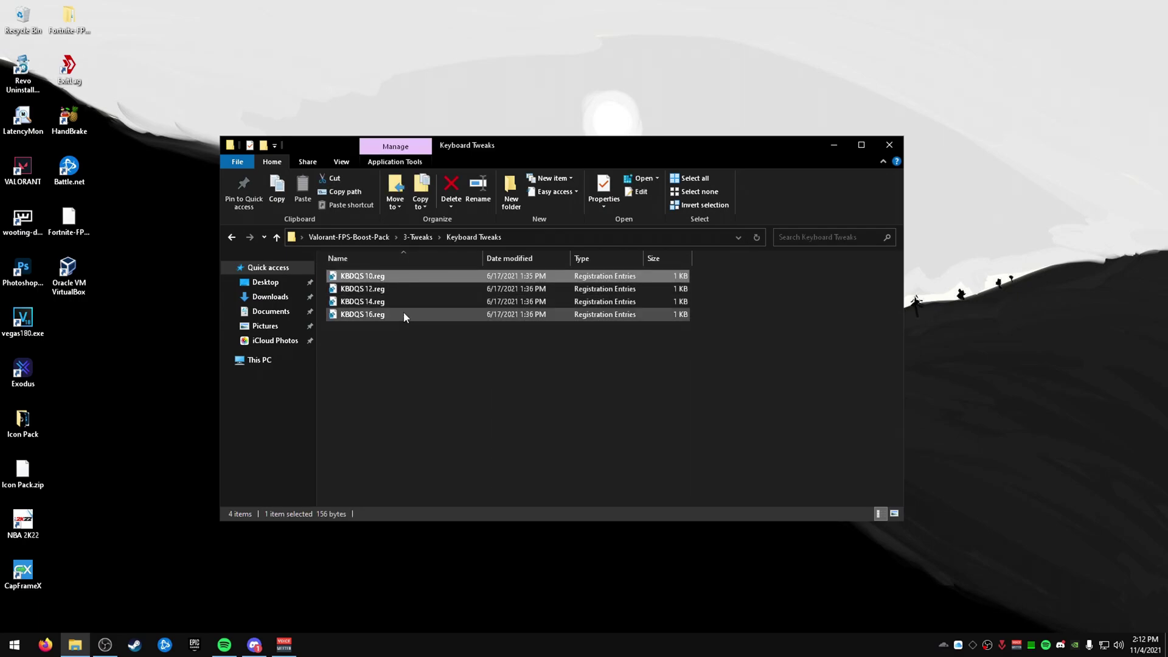
left_click(393, 277)
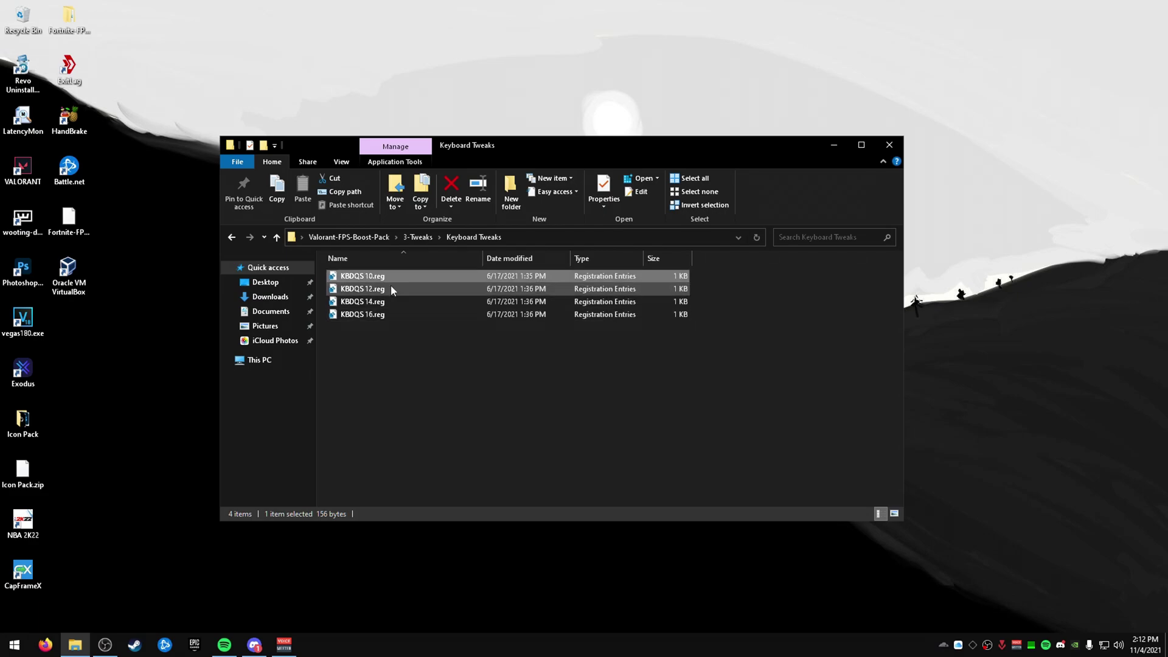
left_click(398, 313)
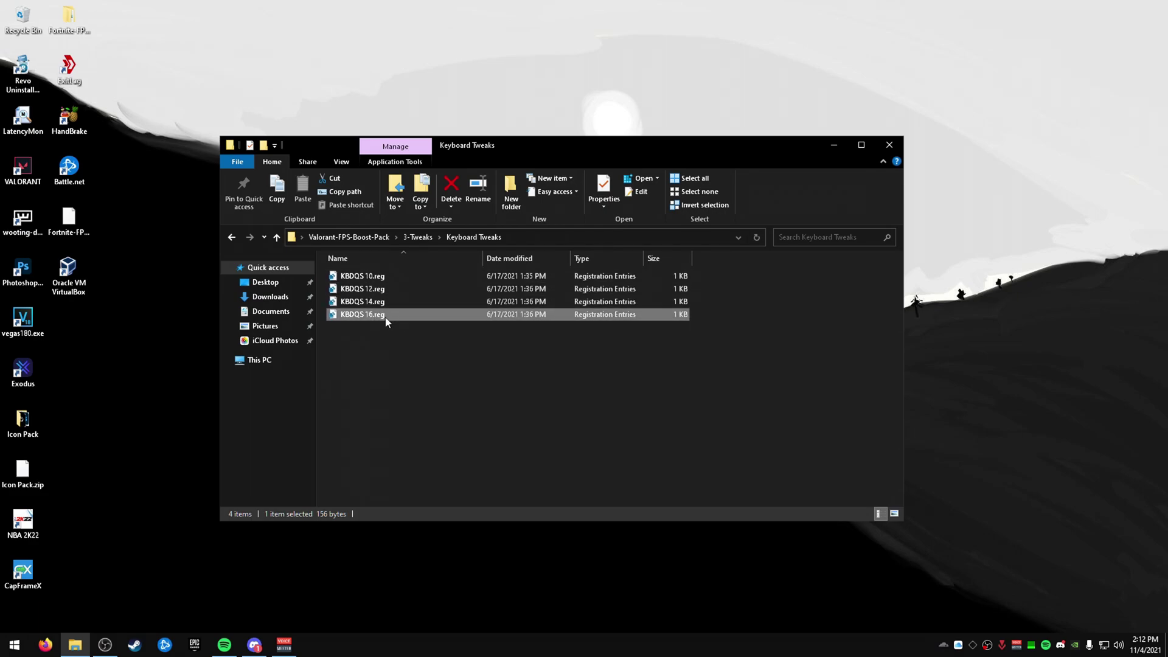
left_click(404, 275)
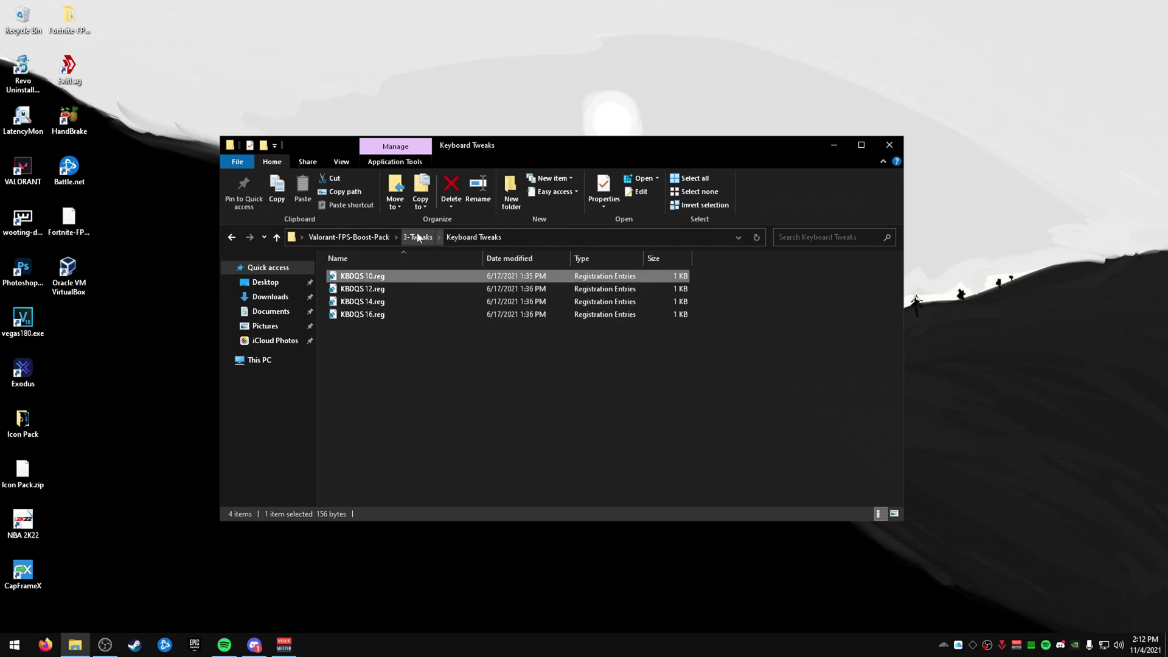
left_click(427, 302)
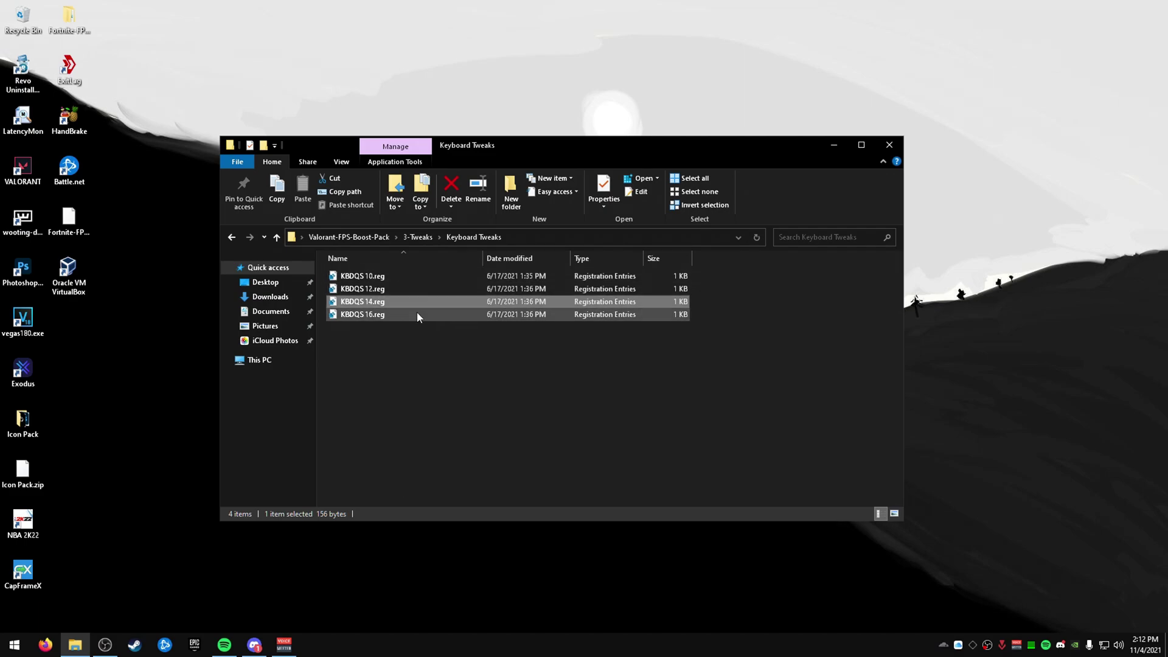
left_click(413, 242)
- Open Mouse Optimization.reg from Mouse Tweaks in Notepad, review it, close it, and return to 3-Tweaks
double_click(409, 300)
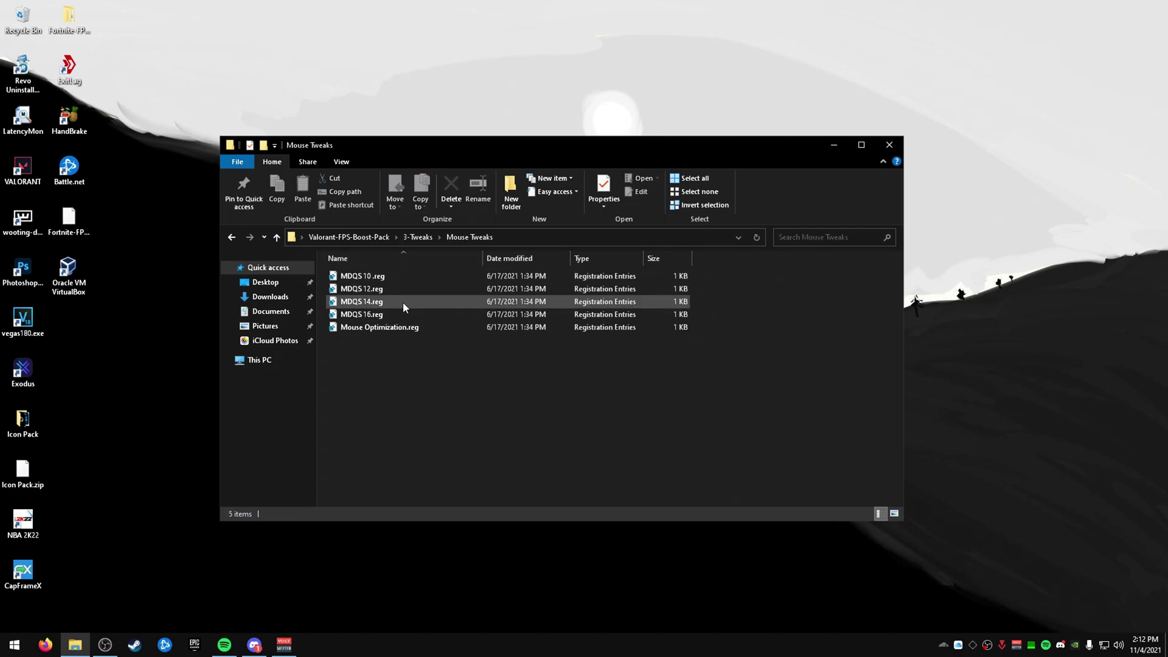
left_click(394, 329)
right_click(396, 327)
left_click(442, 339)
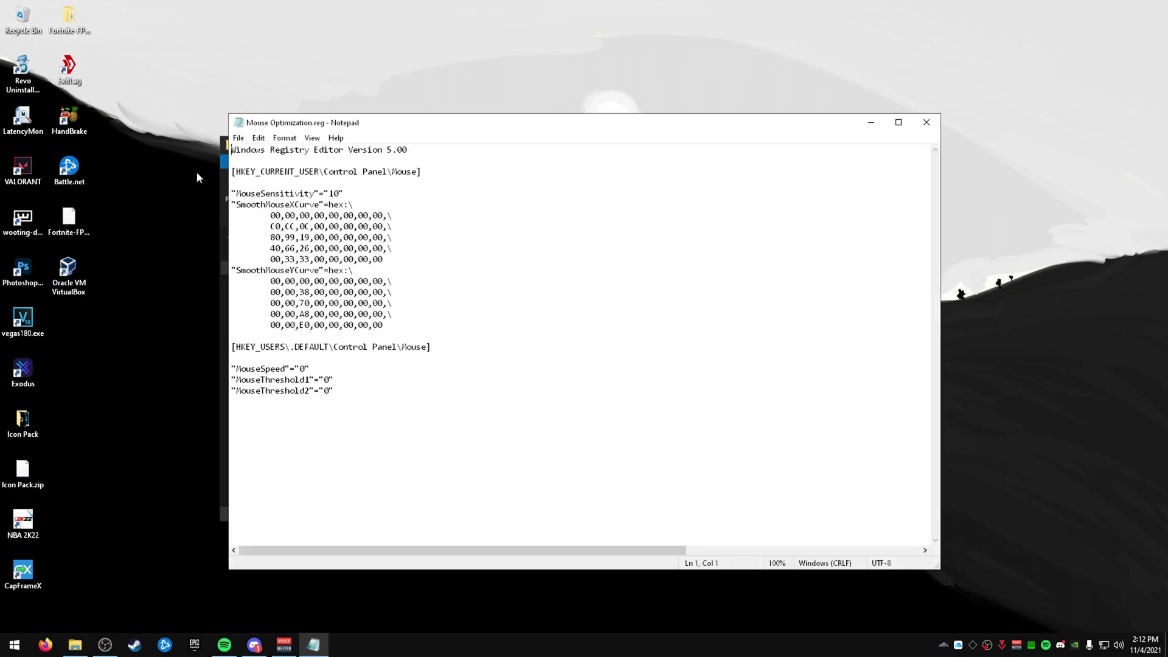
left_click_drag(336, 391, 274, 246)
left_click(412, 406)
left_click(926, 123)
left_click(418, 237)
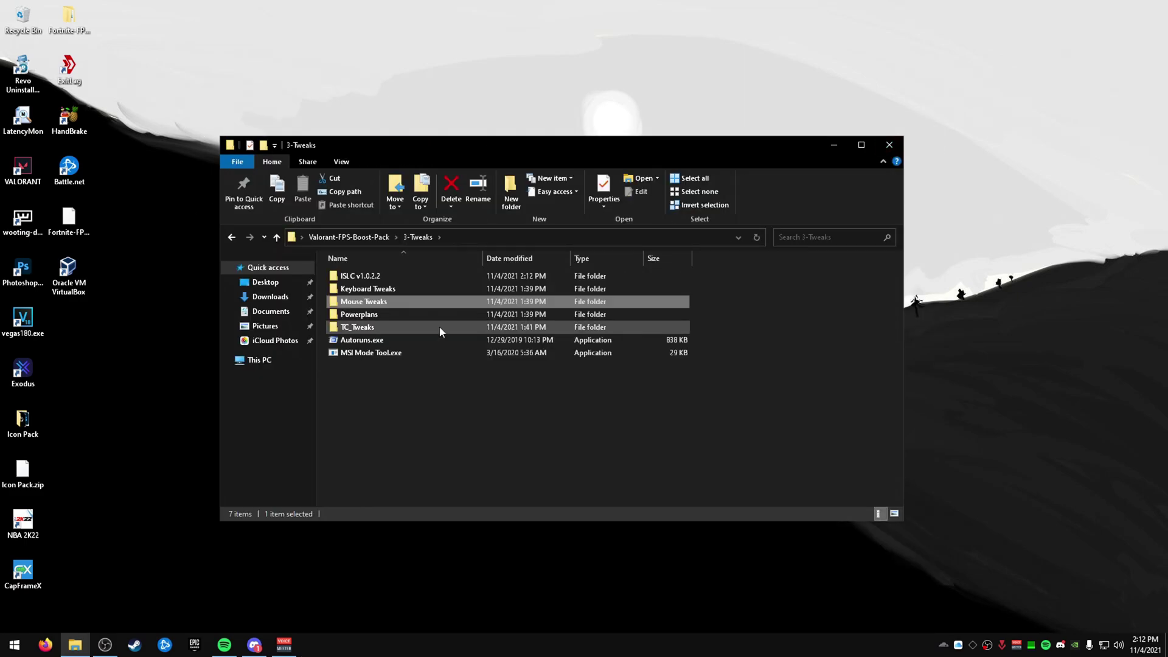
- Open Powerplans and review the Amit v3, GGOSv0.8.5 and Unixcorn Idle Enabled .pow files
double_click(392, 314)
left_click_drag(517, 353, 428, 246)
left_click(480, 324)
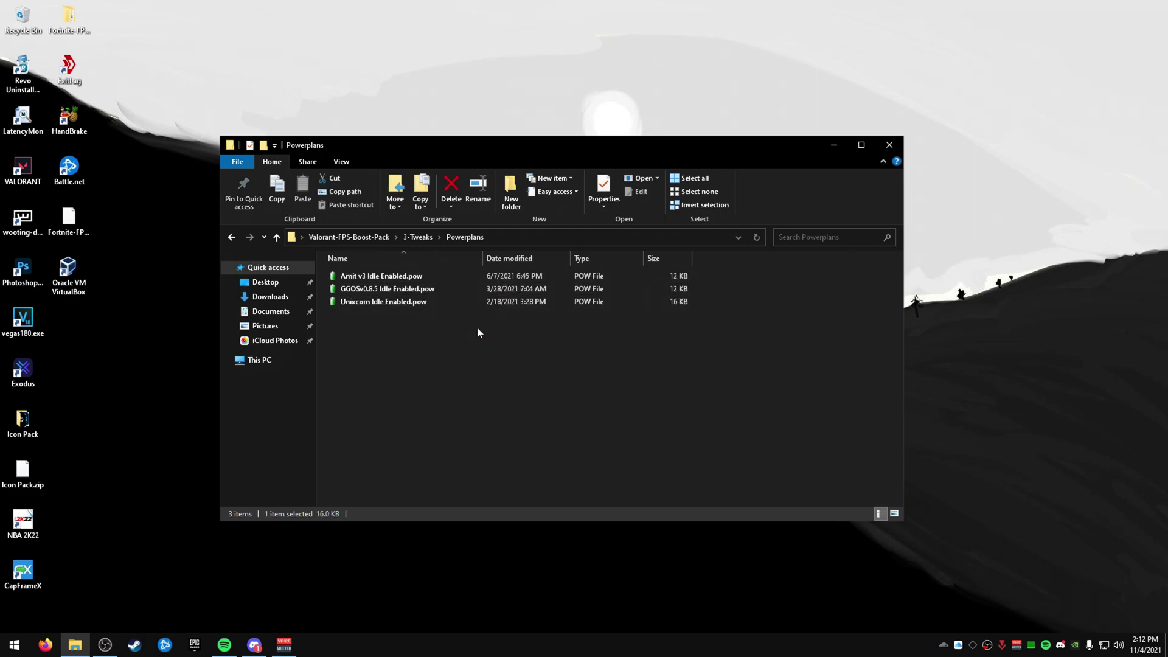
left_click(424, 278)
left_click(383, 290)
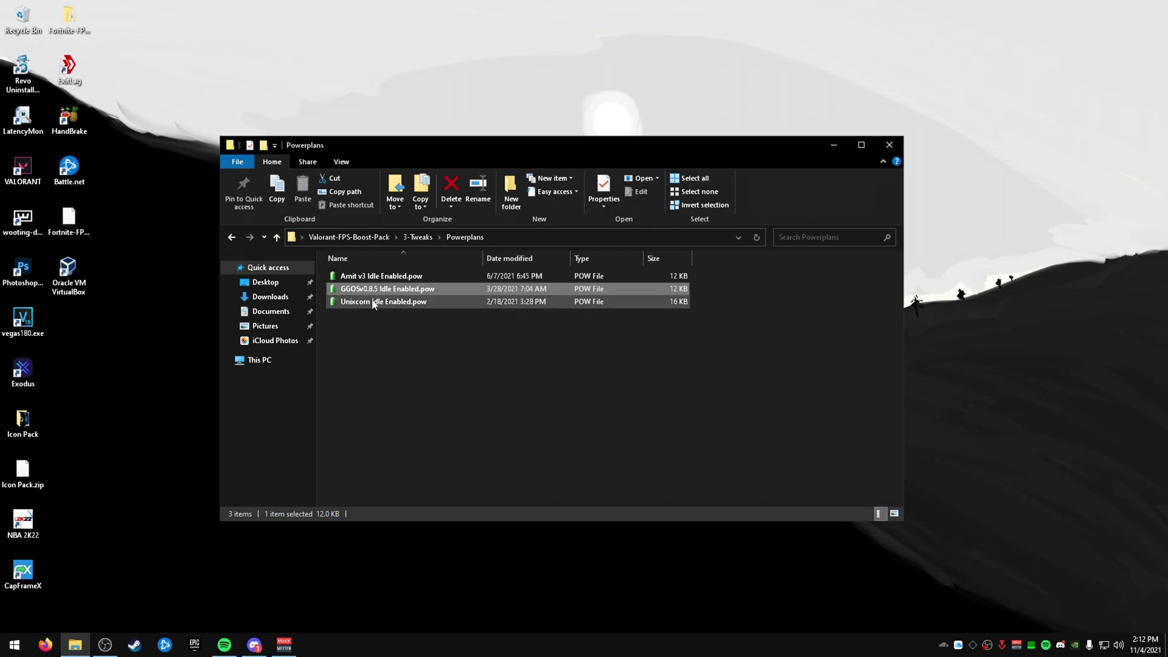
left_click(401, 304)
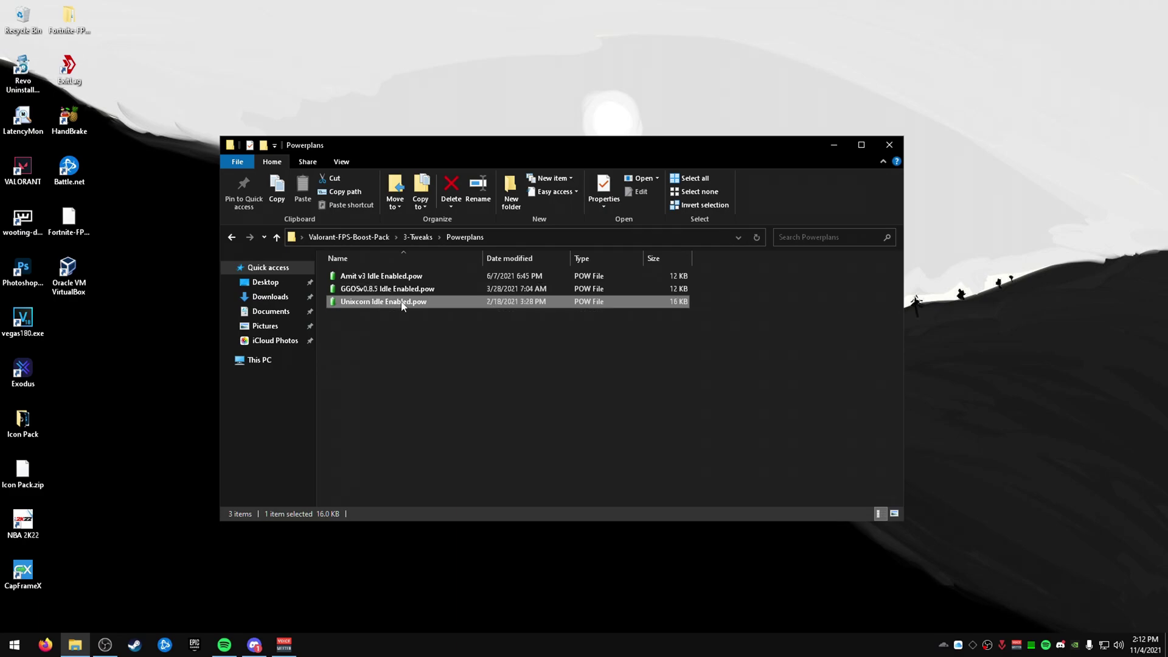
left_click(486, 363)
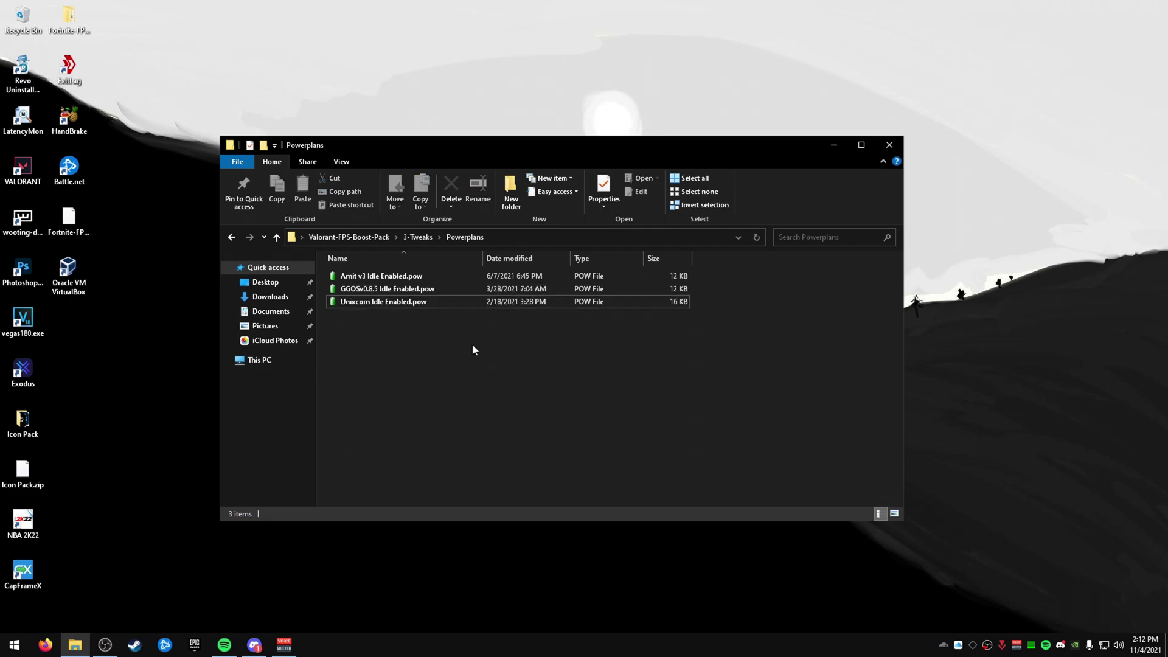
- Launch PowerShell as administrator and begin typing the powercfg import command
key("super")
type("powershell")
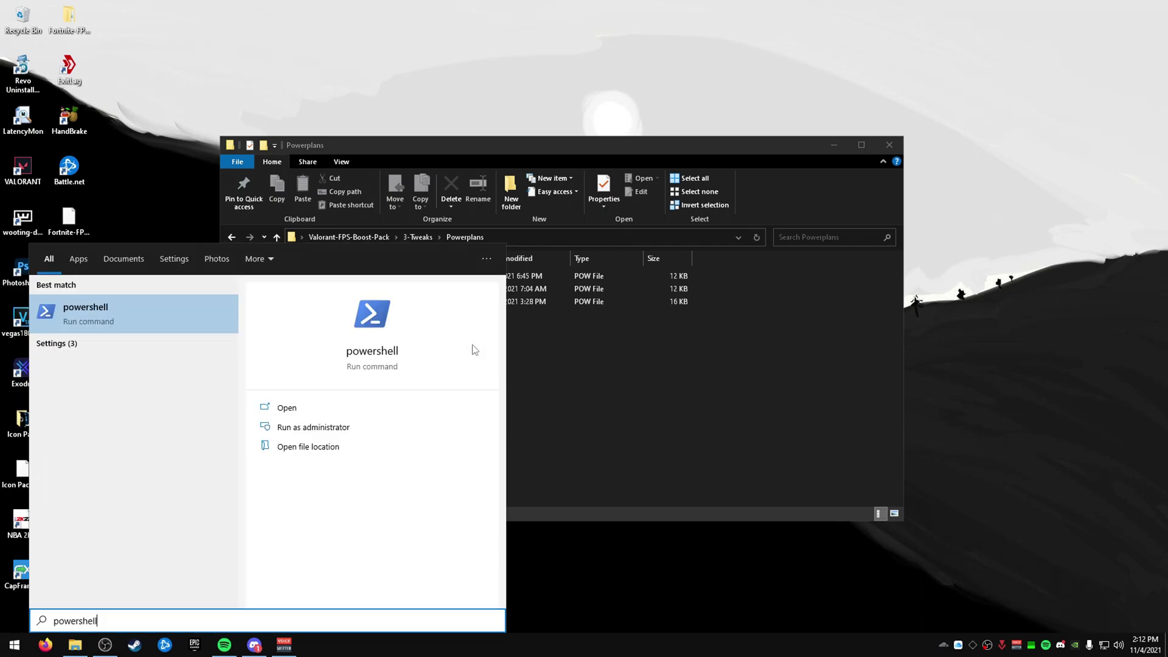
key("ctrl+shift+Return")
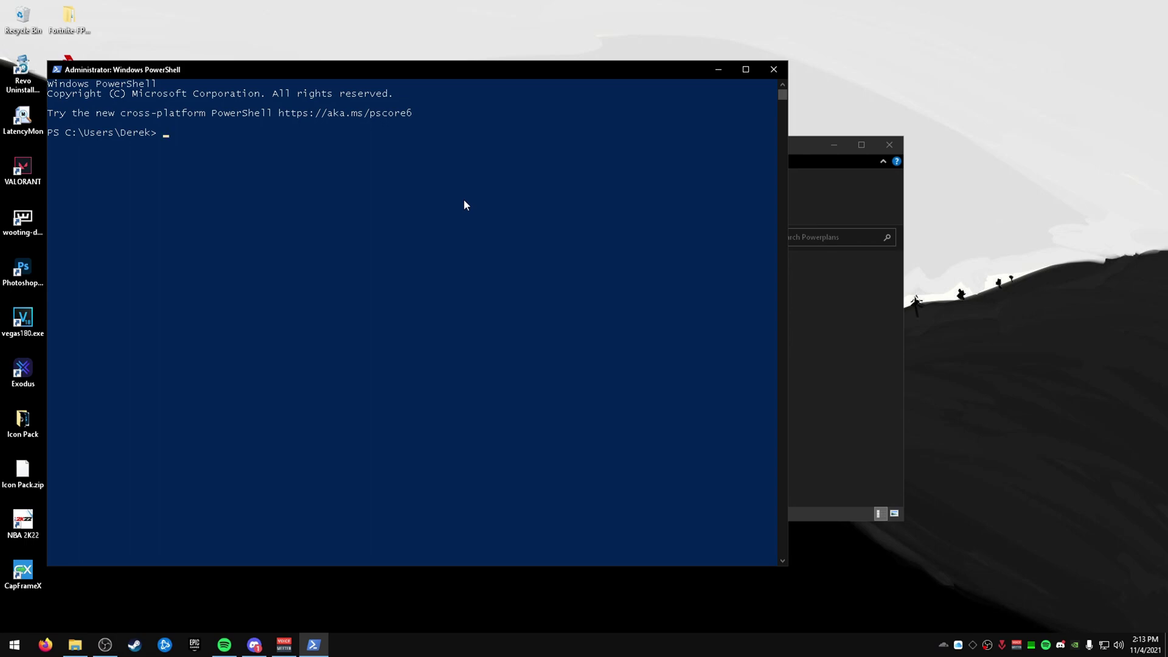
type("powercfg -import \"")
- Complete the import command with the copied path to Amit v3 Idle Enabled.pow and run it
left_click(864, 308)
left_click(609, 242)
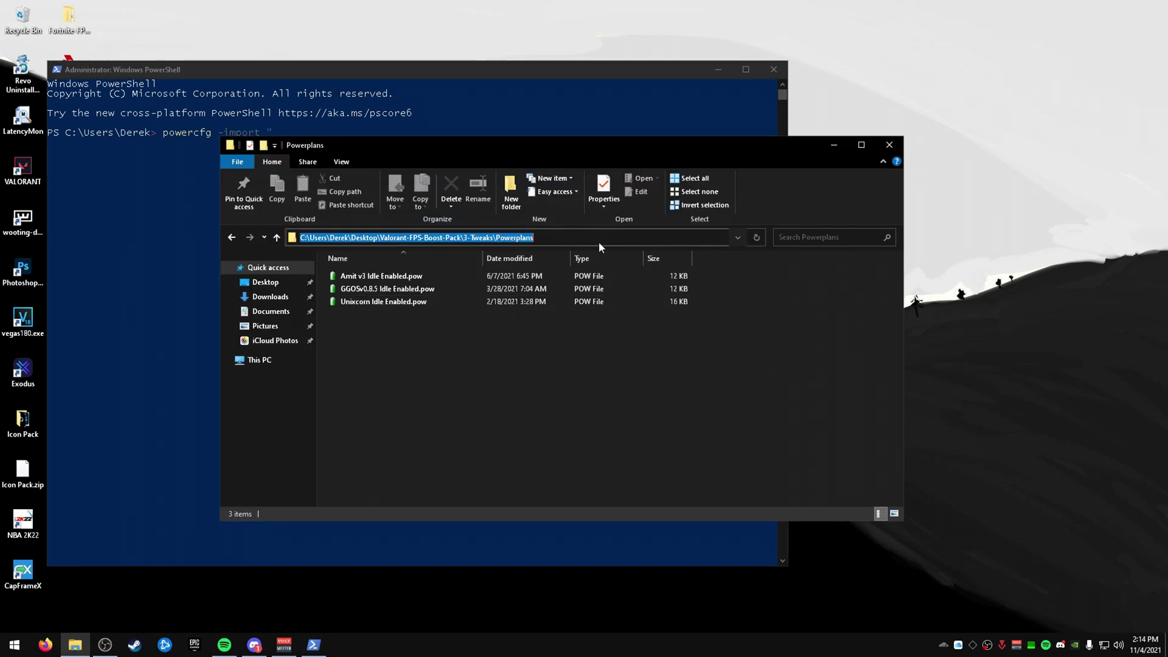
key("ctrl+c")
left_click(393, 122)
key("ctrl+v")
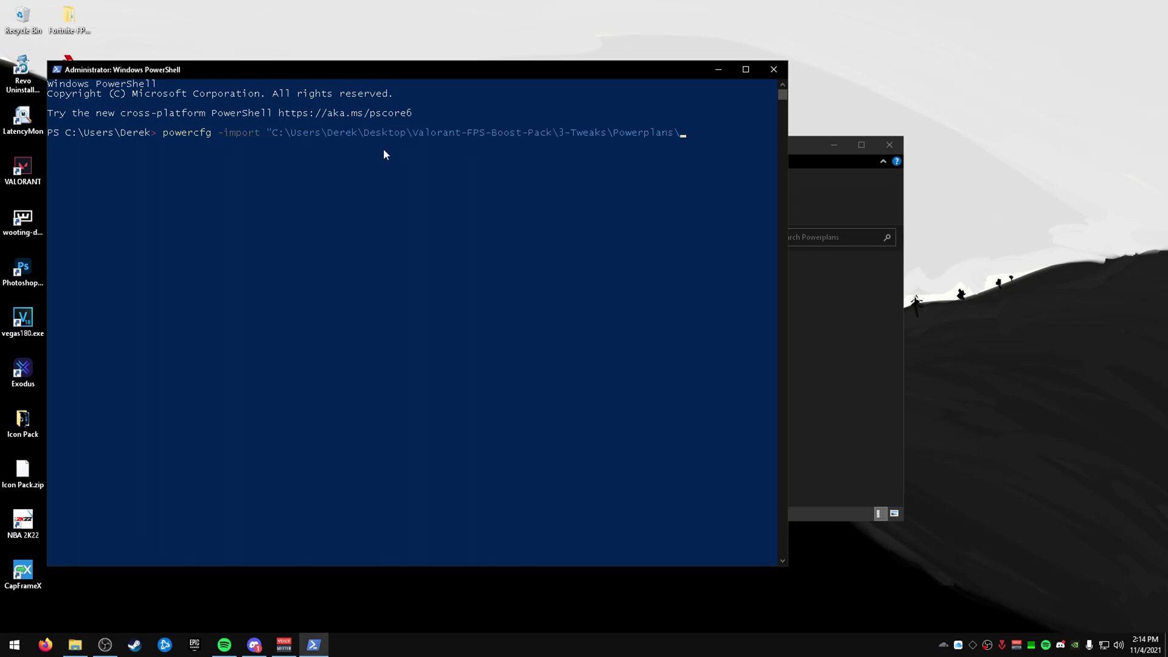
type("\\")
key("Tab")
key("Return")
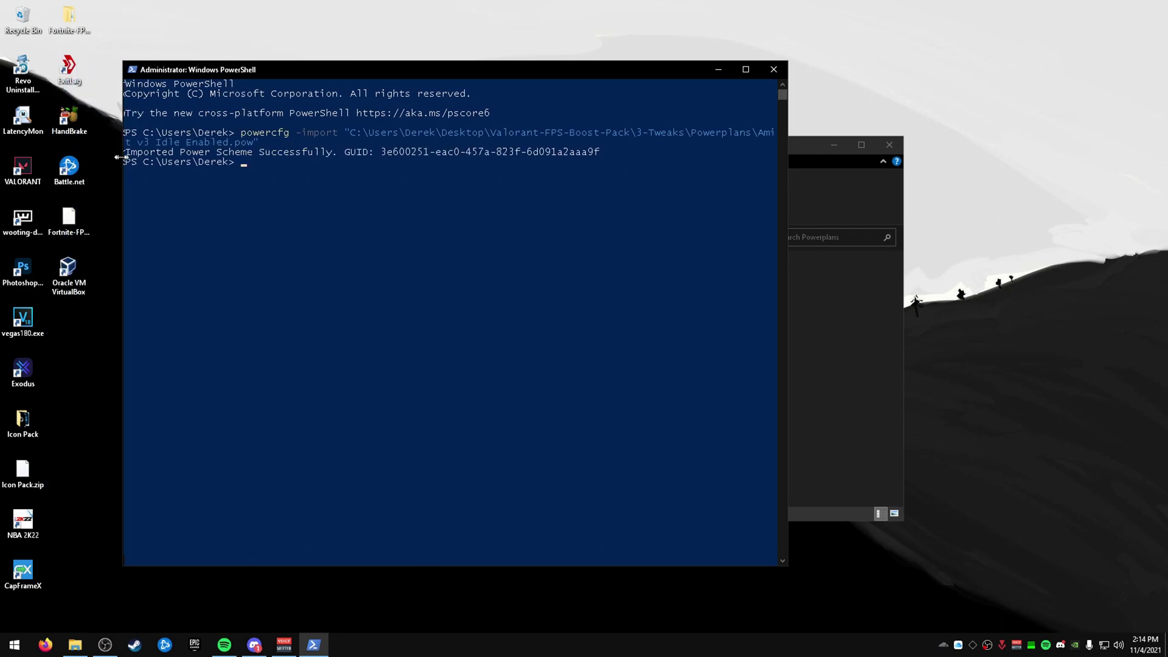
- Close PowerShell and open the Power Options plan list through a 'power' search
left_click(773, 70)
key("super")
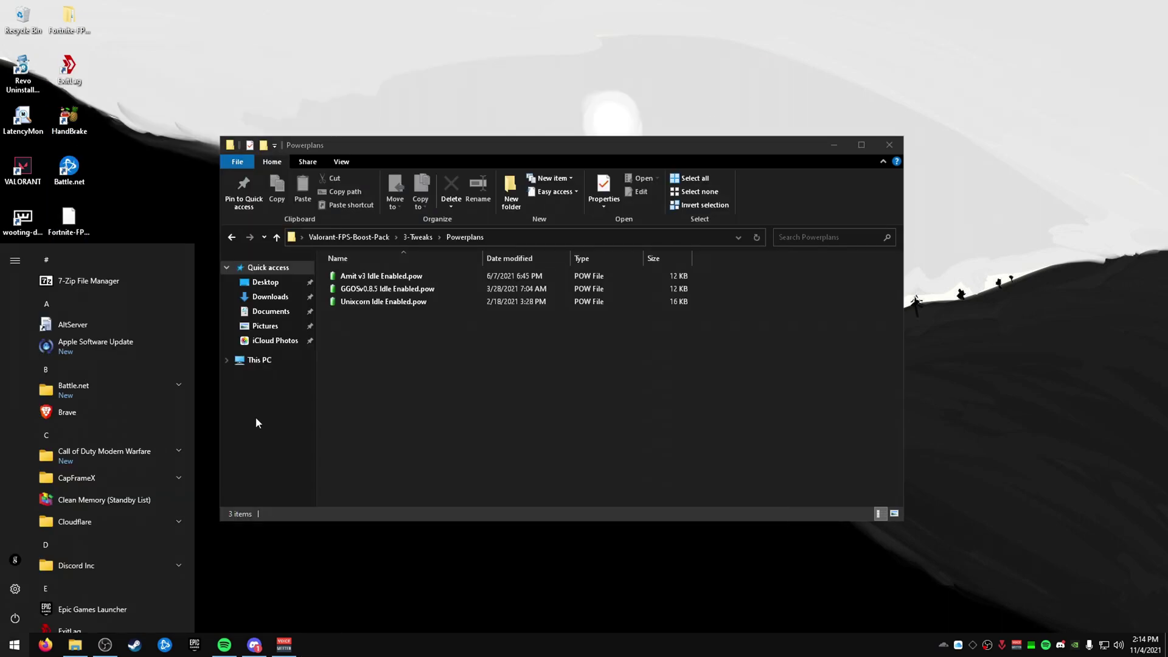
type("power")
key("Return")
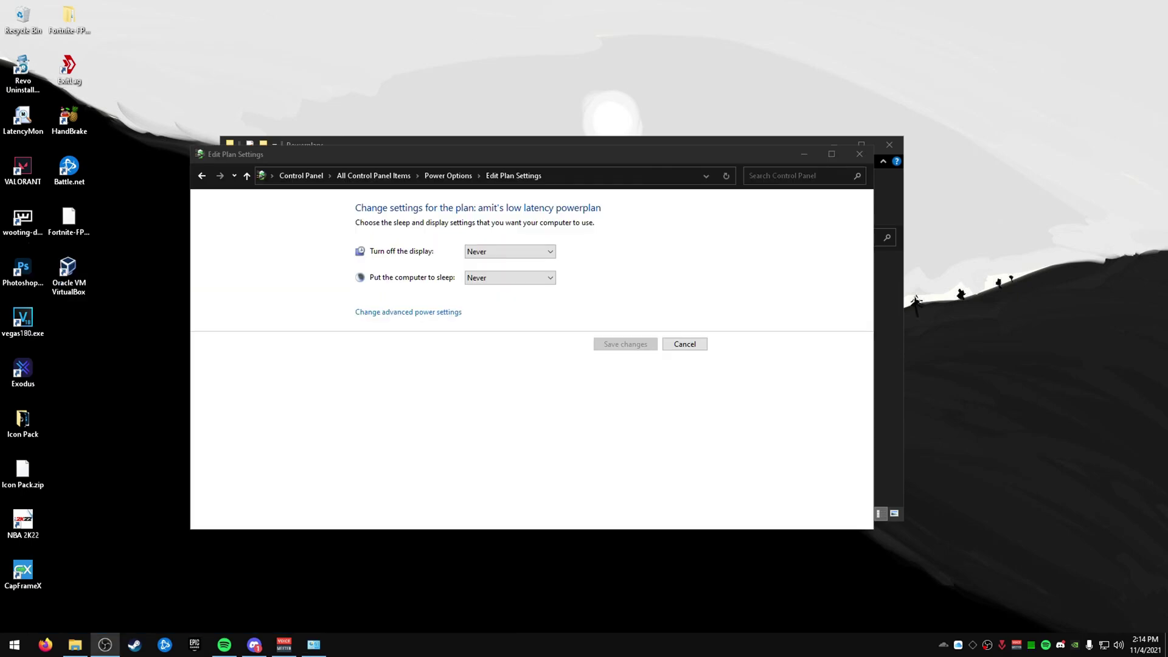
left_click(448, 175)
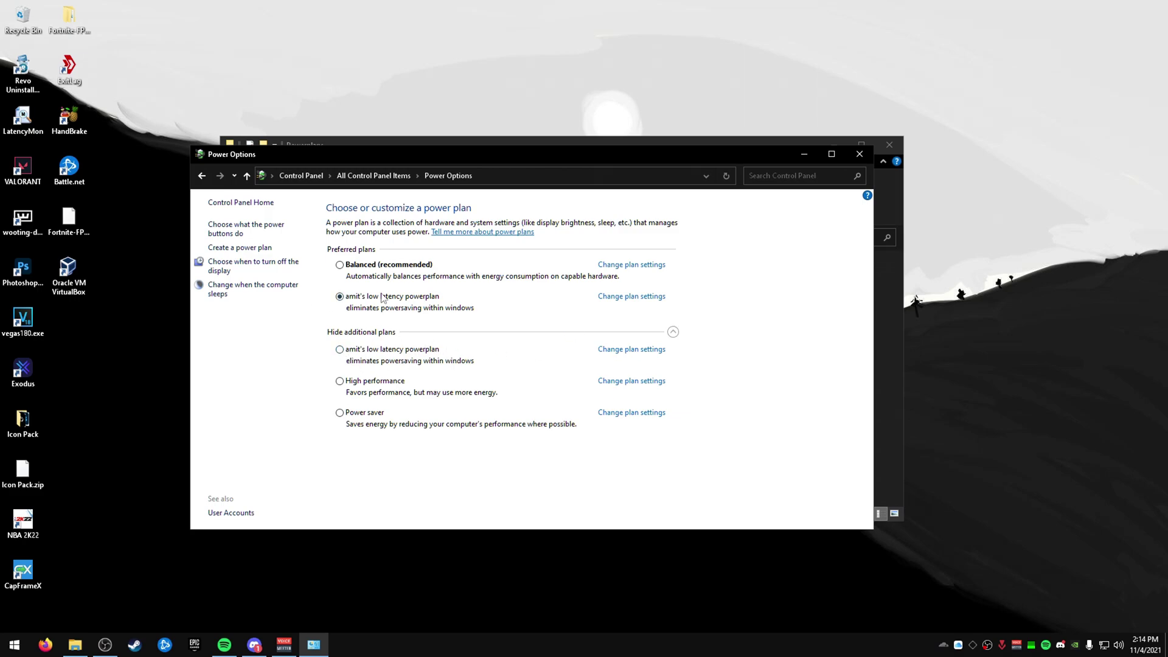
- Delete the duplicate amit's low latency powerplan, confirm, and close Power Options
left_click(624, 351)
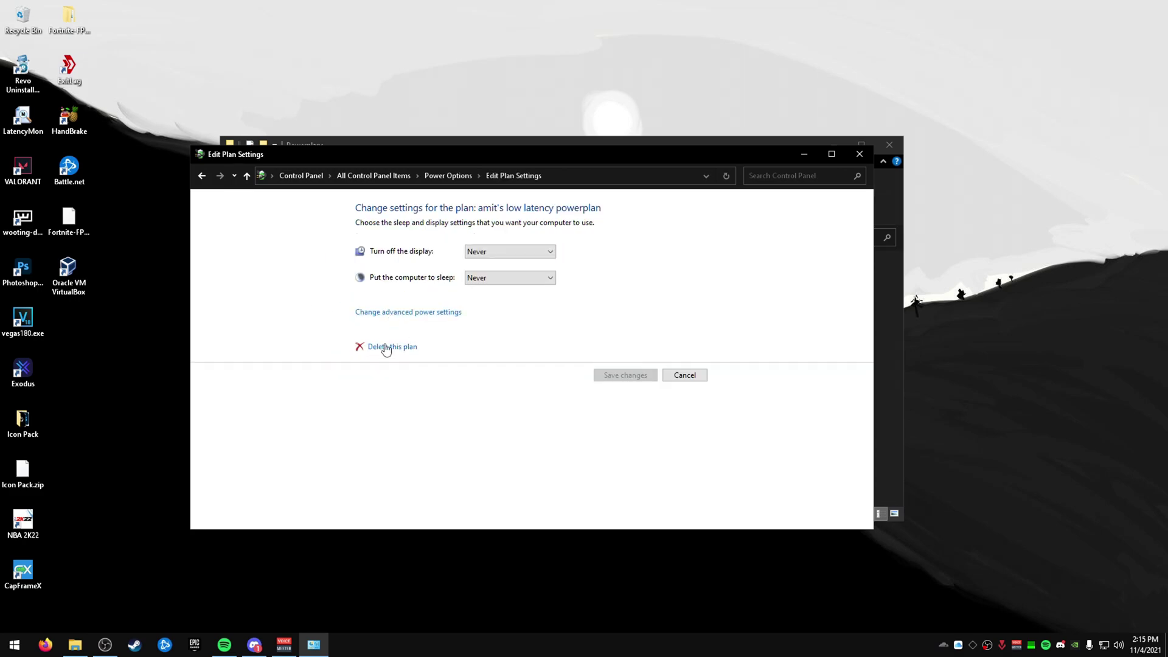
left_click(385, 348)
left_click(611, 334)
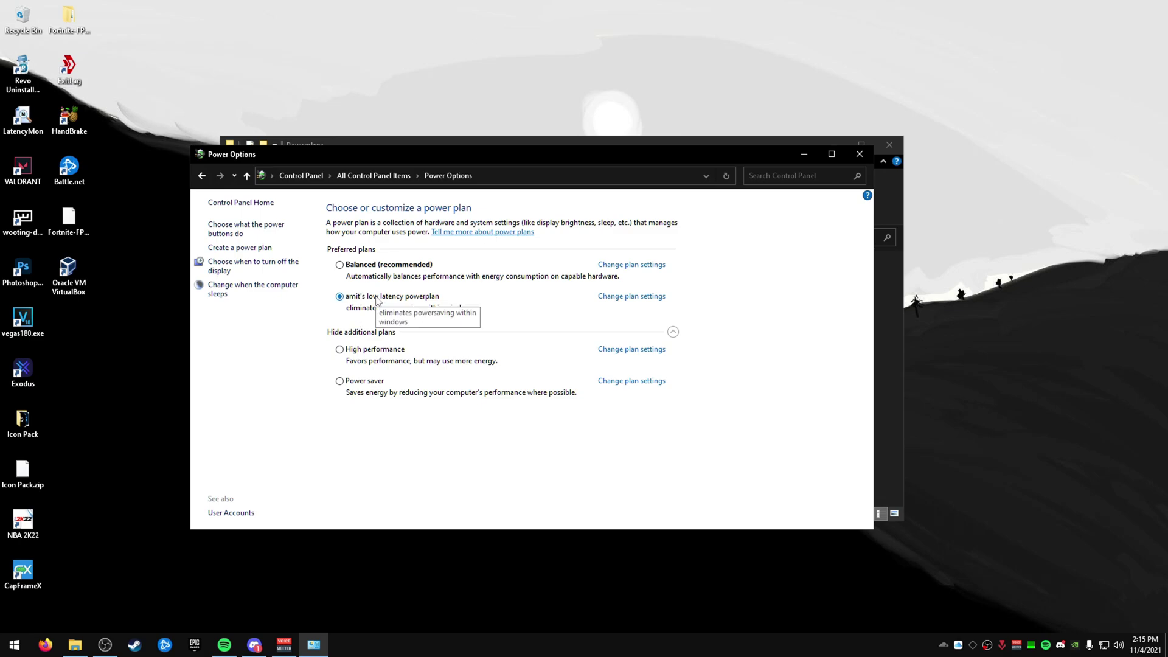
left_click(860, 154)
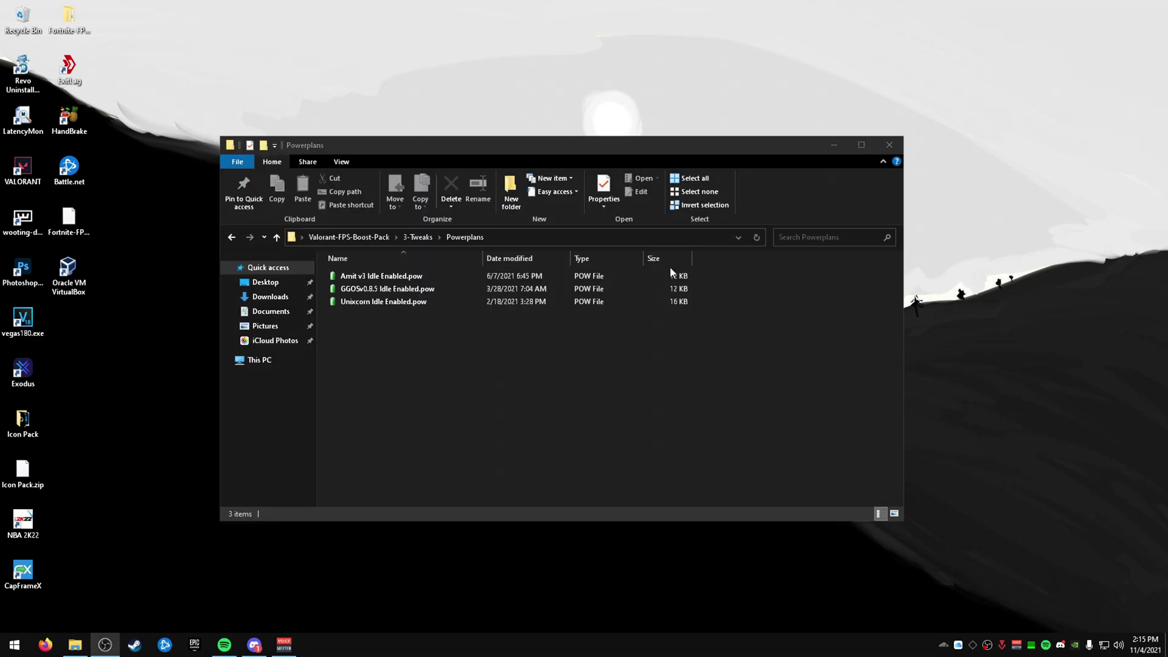
- Navigate to 3-Tweaks\TC_Tweaks\BCD and look over its BCD scripts
left_click(418, 237)
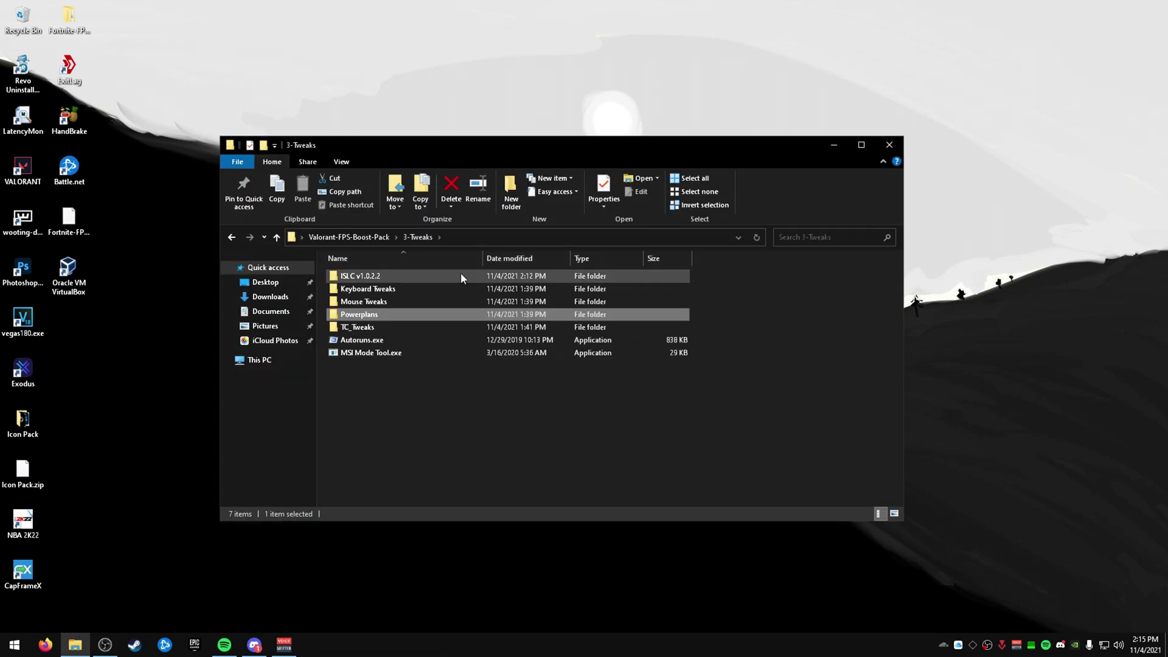
double_click(435, 327)
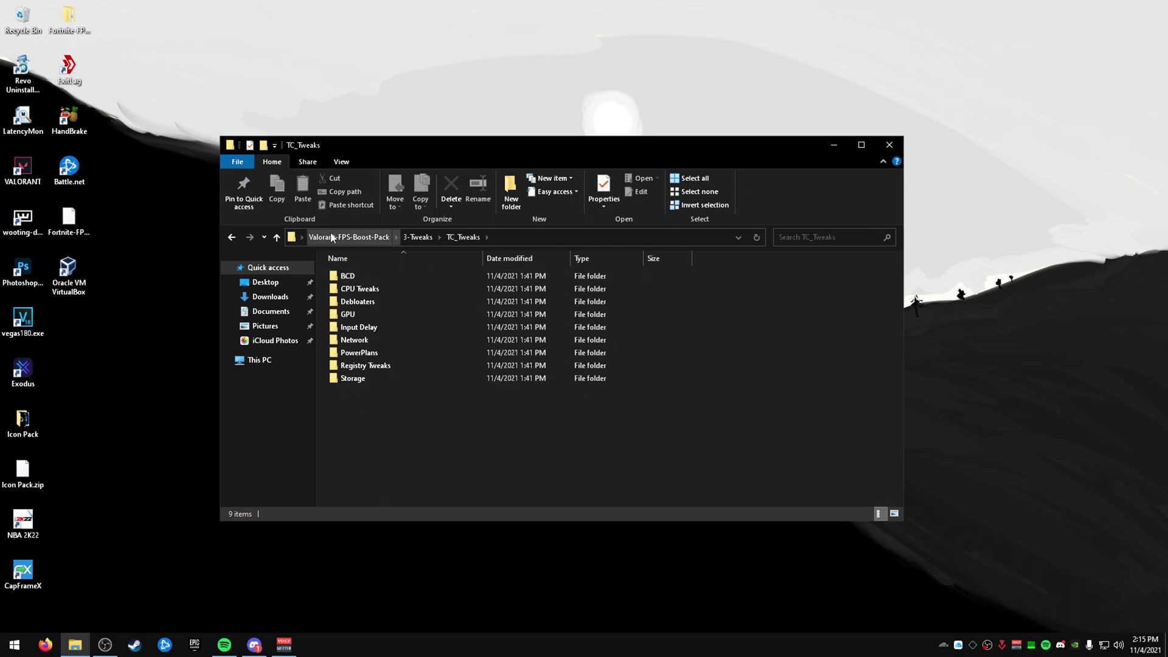
double_click(399, 276)
mouse_move(494, 365)
left_mouse_down()
mouse_move(447, 289)
mouse_move(493, 360)
left_mouse_up()
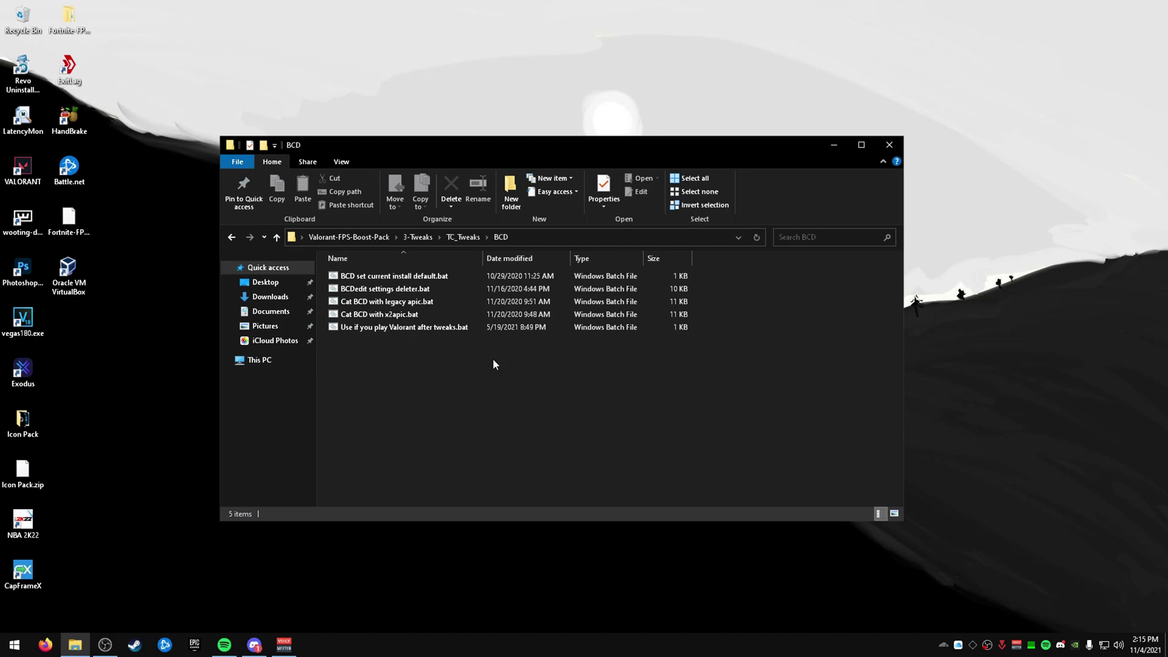
left_click(402, 276)
left_click(450, 287)
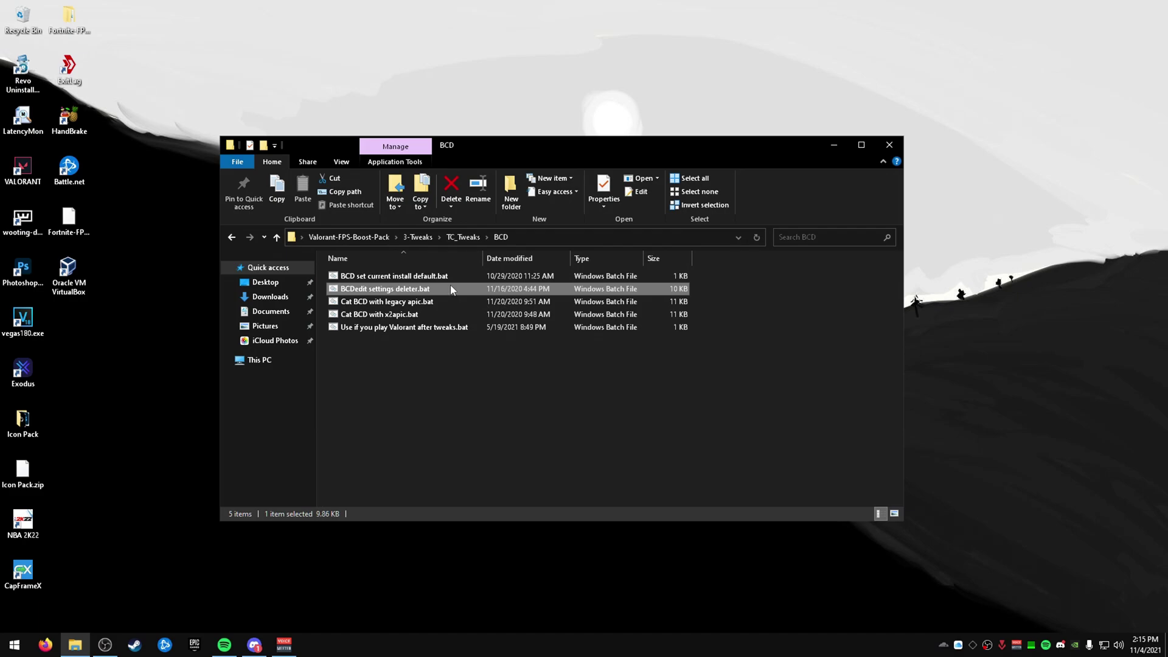
left_click(389, 315)
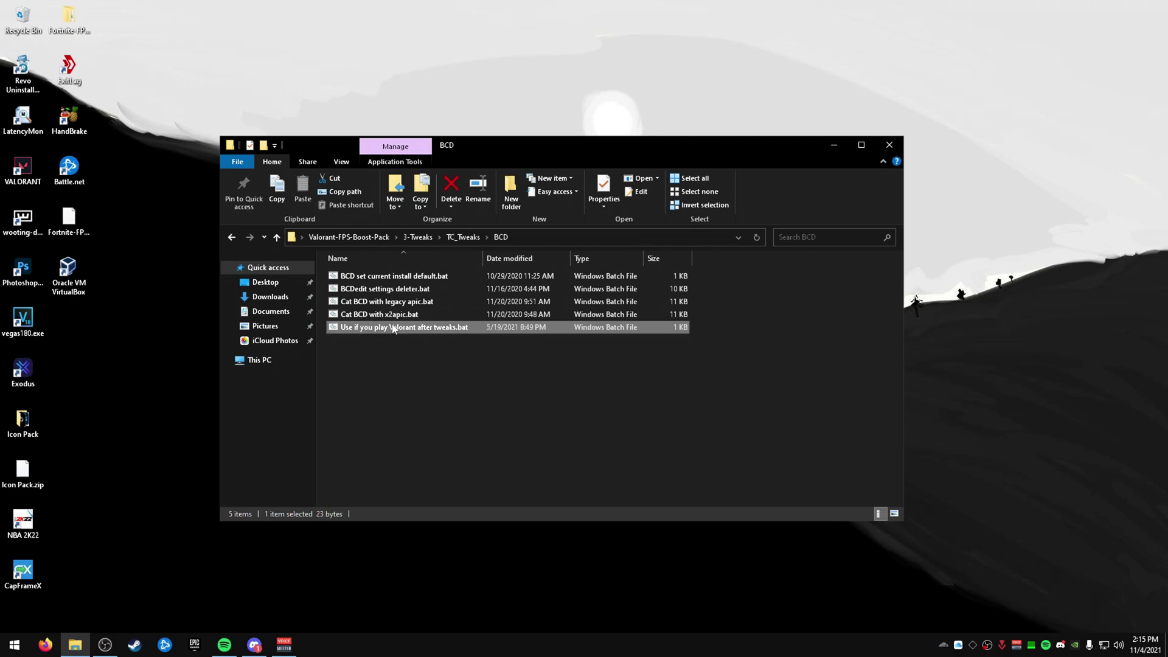
- Run Cat BCD with x2apic and the Valorant after-tweaks script as administrator, then open CPU Tweaks
right_click(415, 313)
left_click(466, 345)
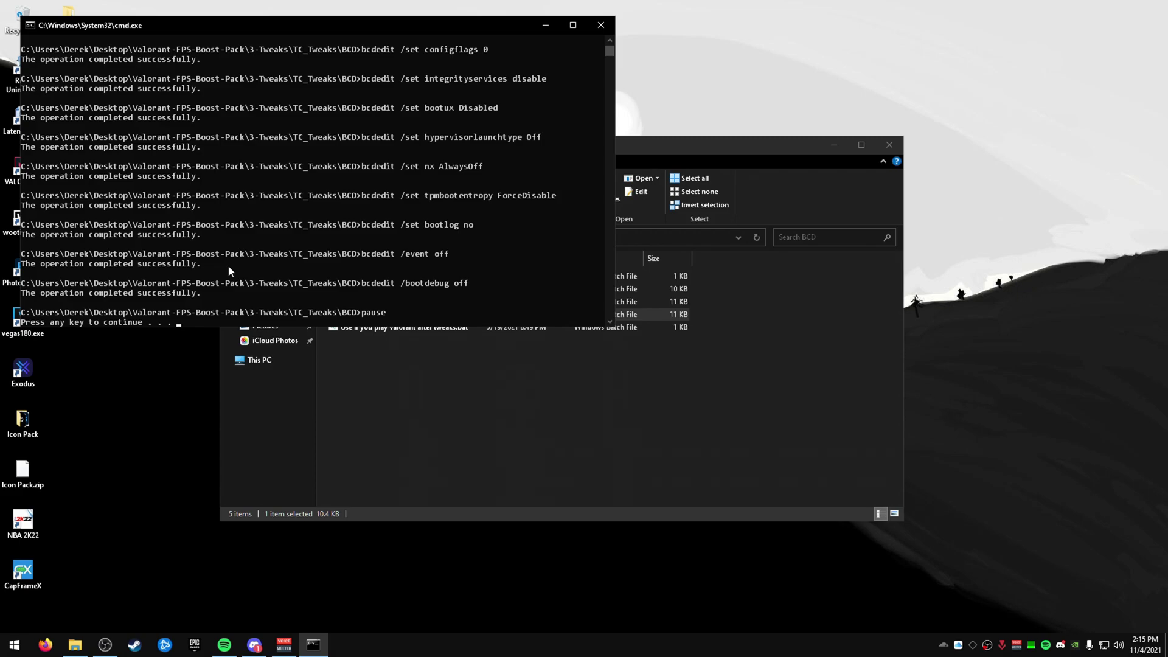
key("Return")
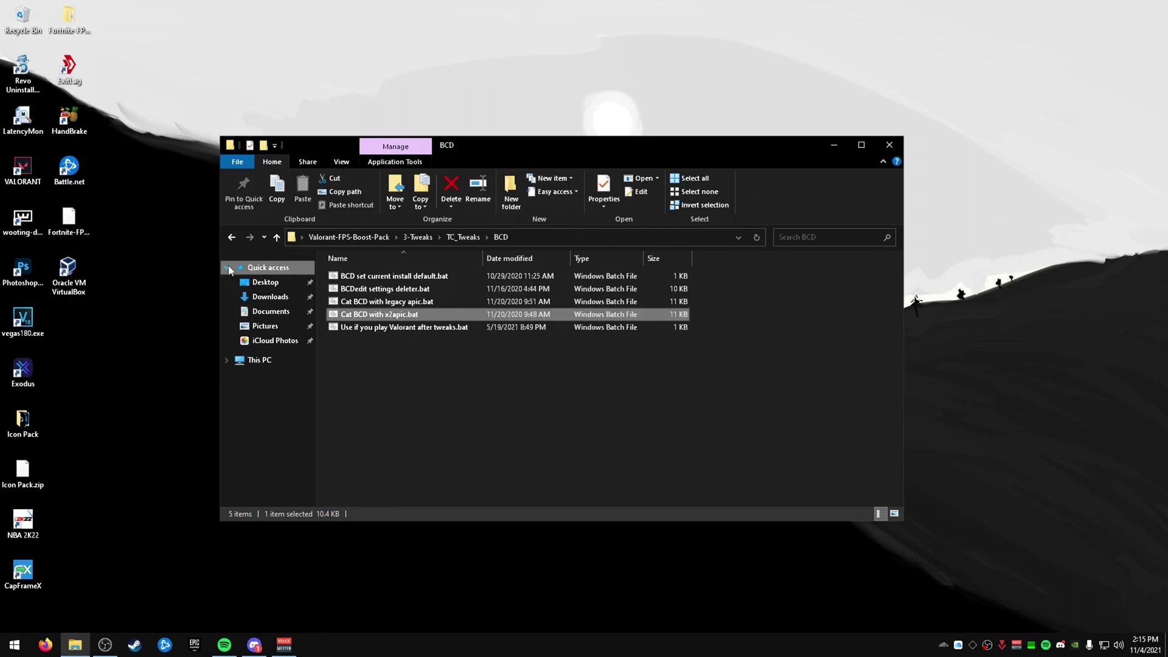
right_click(378, 329)
left_click(425, 364)
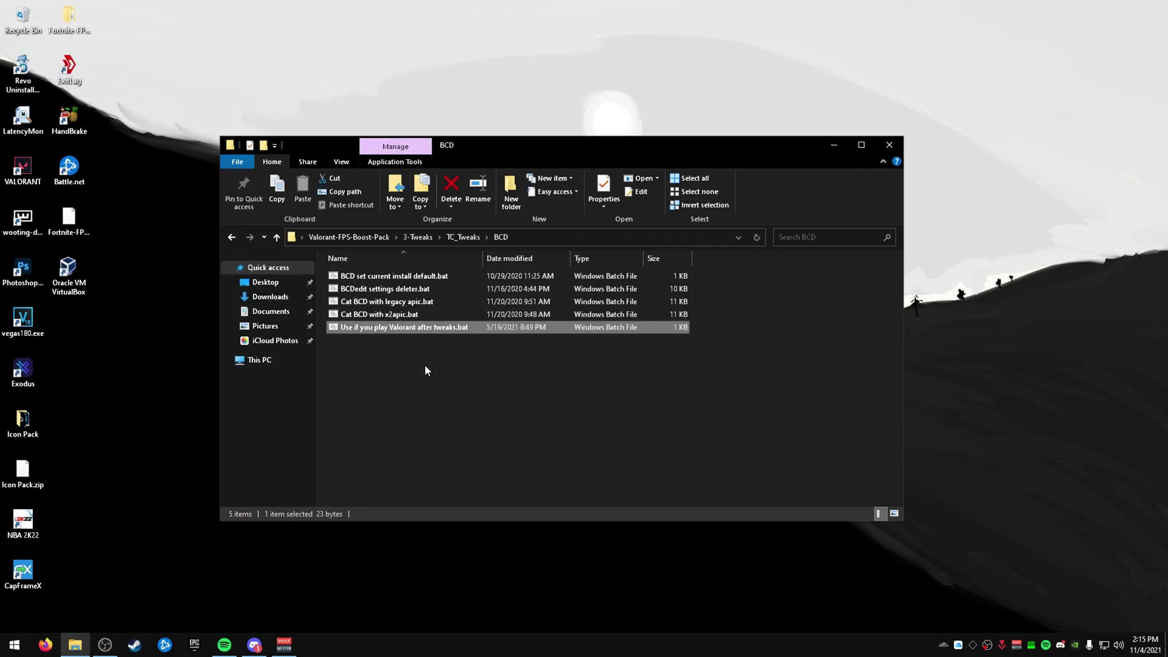
left_click(464, 237)
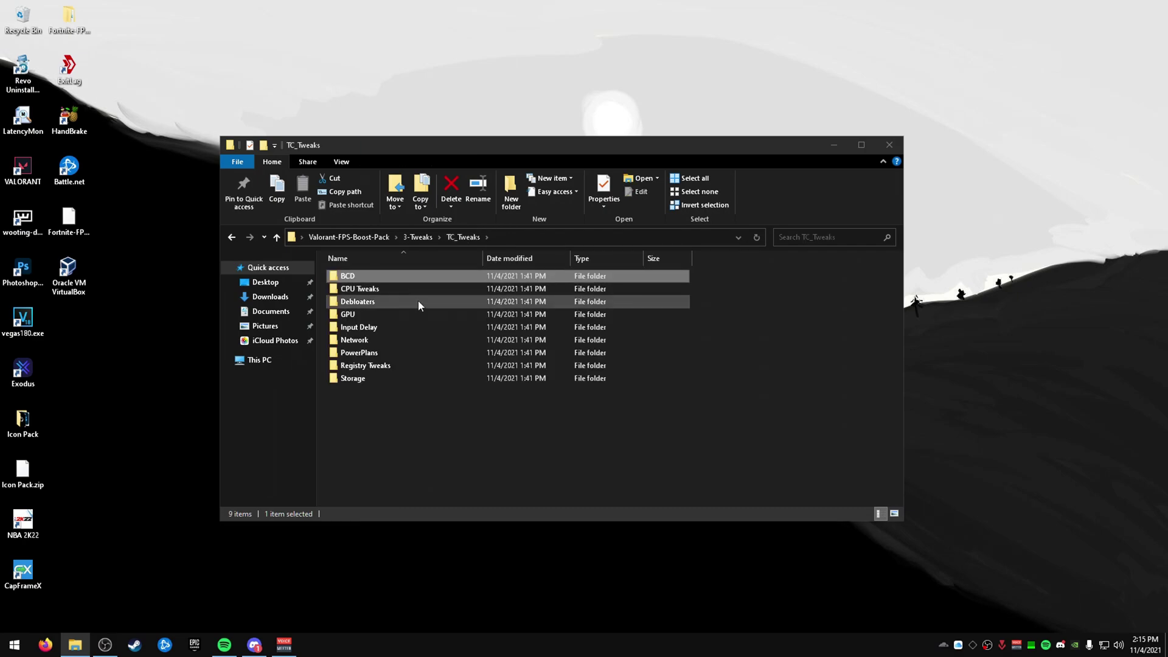
double_click(421, 290)
- Run UnparkCpu.exe, unpark all cores, apply the 100% core parking setting and close it
left_click_drag(462, 308, 447, 363)
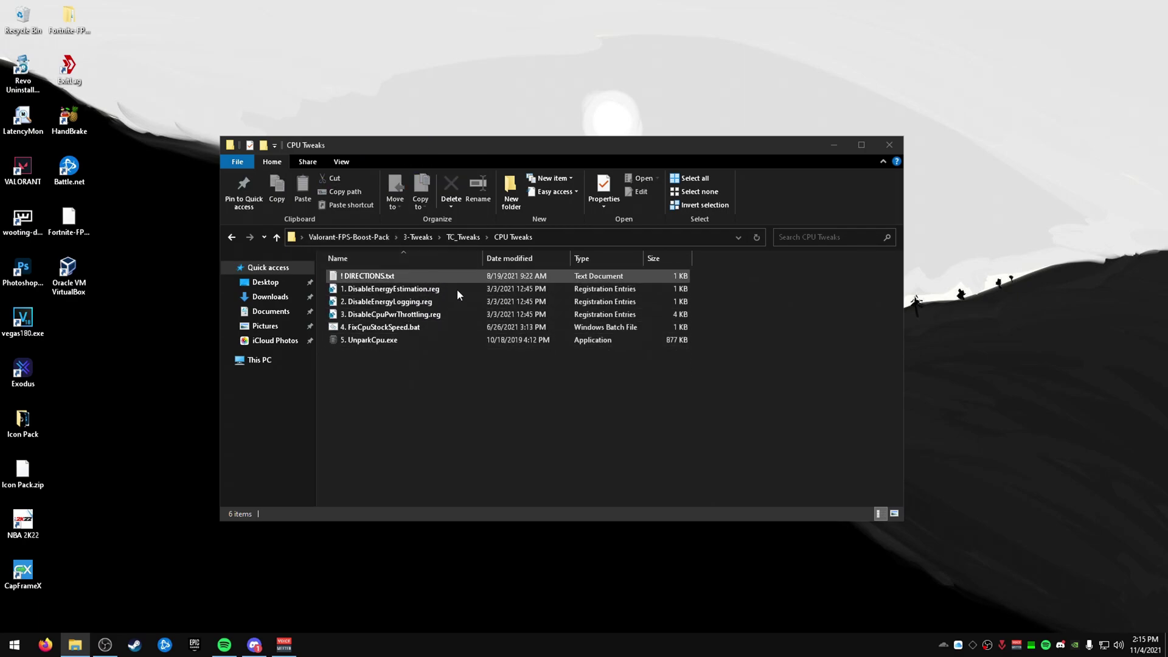
left_click(356, 340)
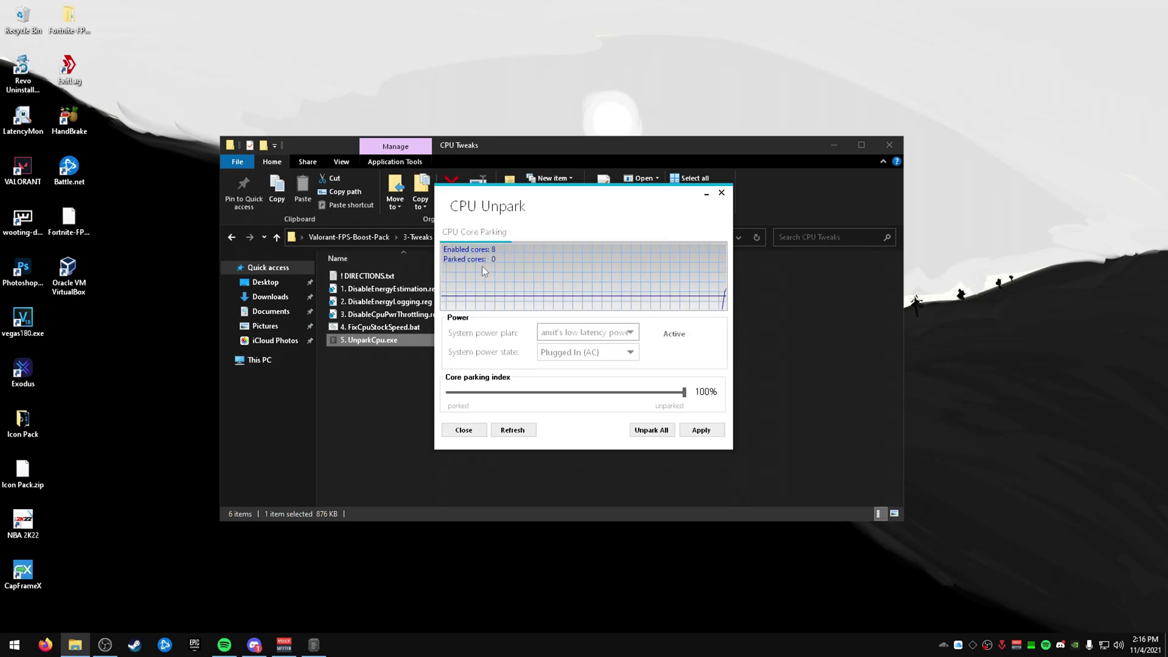
left_click(648, 430)
left_click(664, 351)
left_click(706, 430)
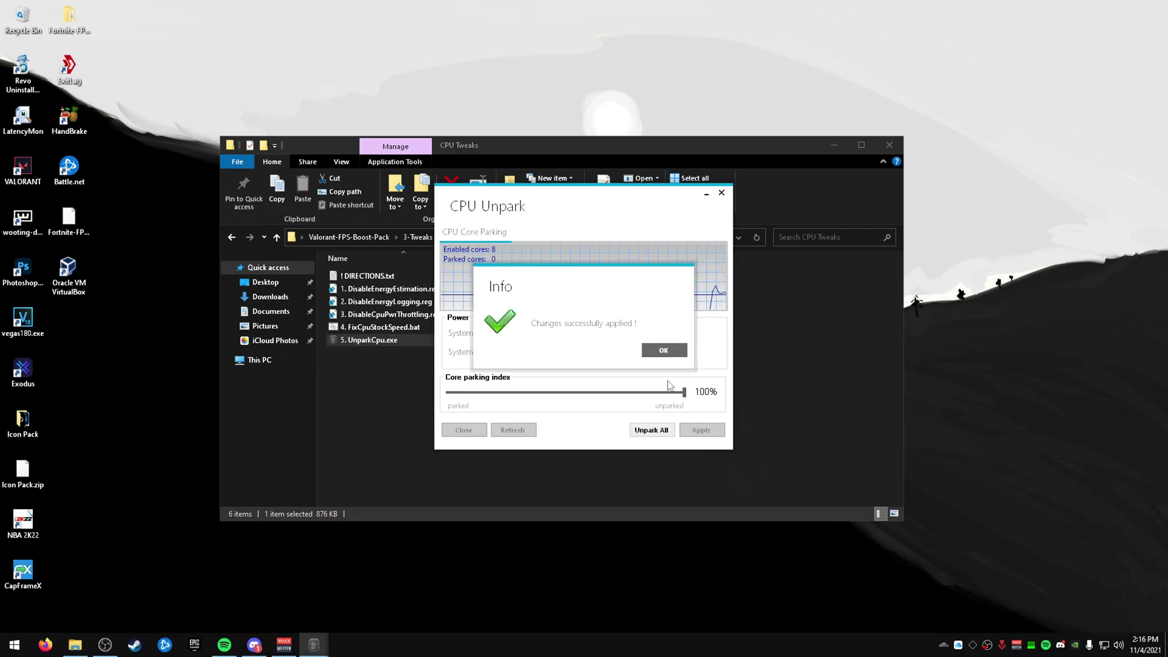
left_click(664, 352)
left_click(723, 193)
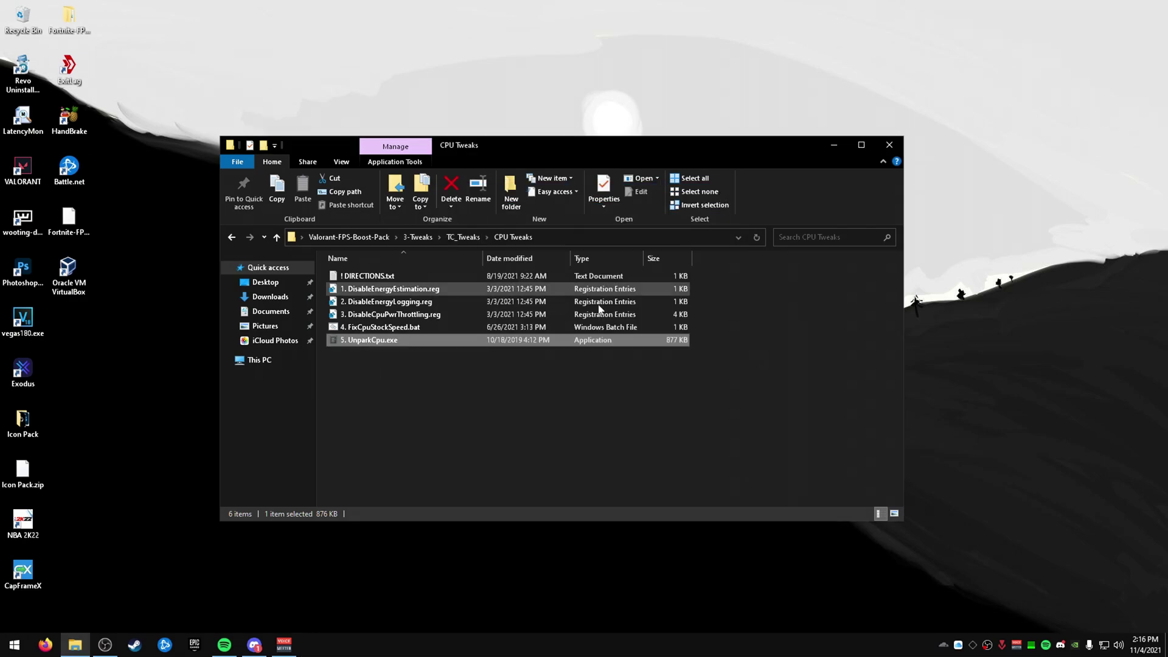
- Read through DIRECTIONS.txt, then return to the TC_Tweaks folder
double_click(402, 275)
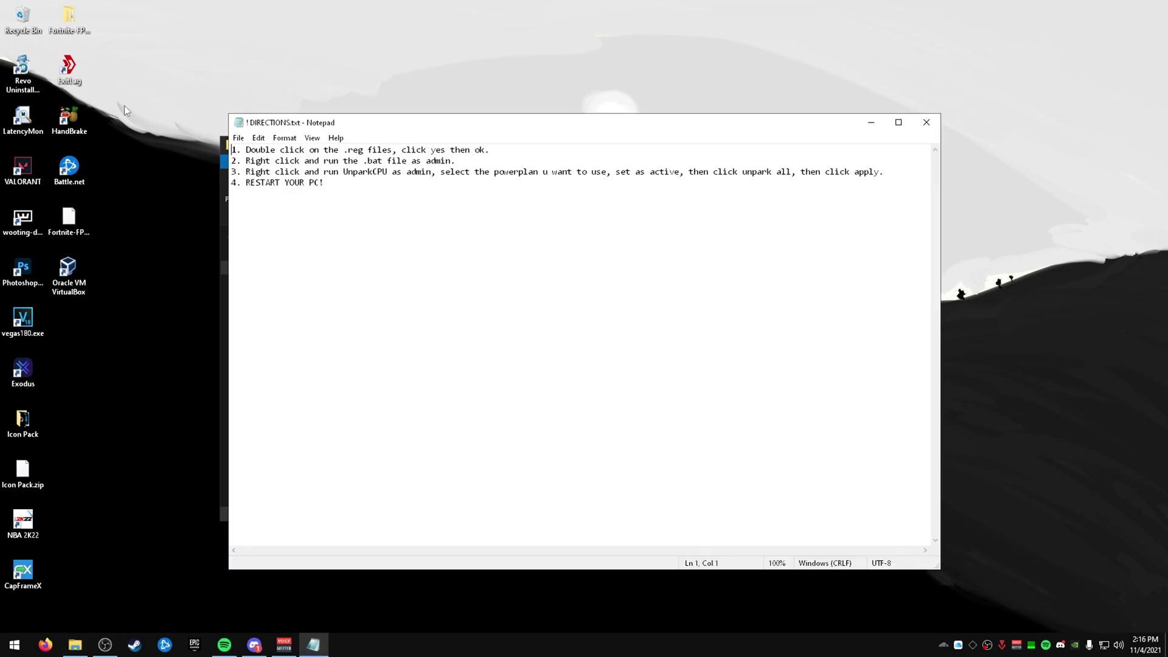
key("ctrl+a")
left_click(928, 124)
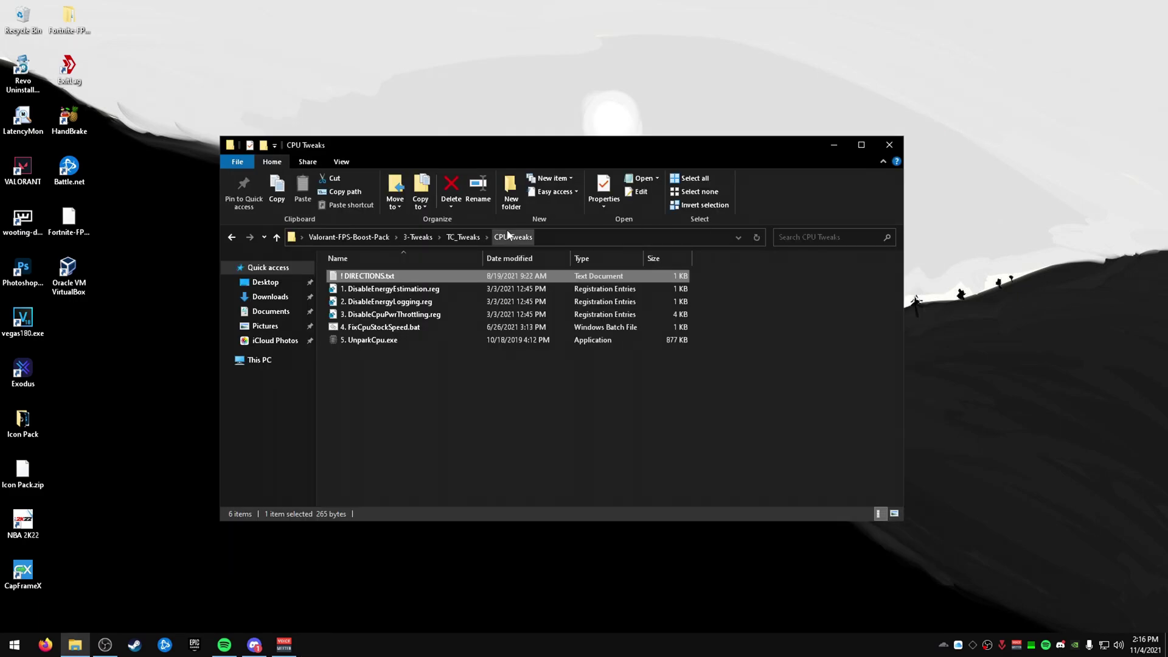
left_click(464, 237)
- Run the Advanced Debloat Script from Debloaters\Debloat Scripts as administrator
double_click(392, 301)
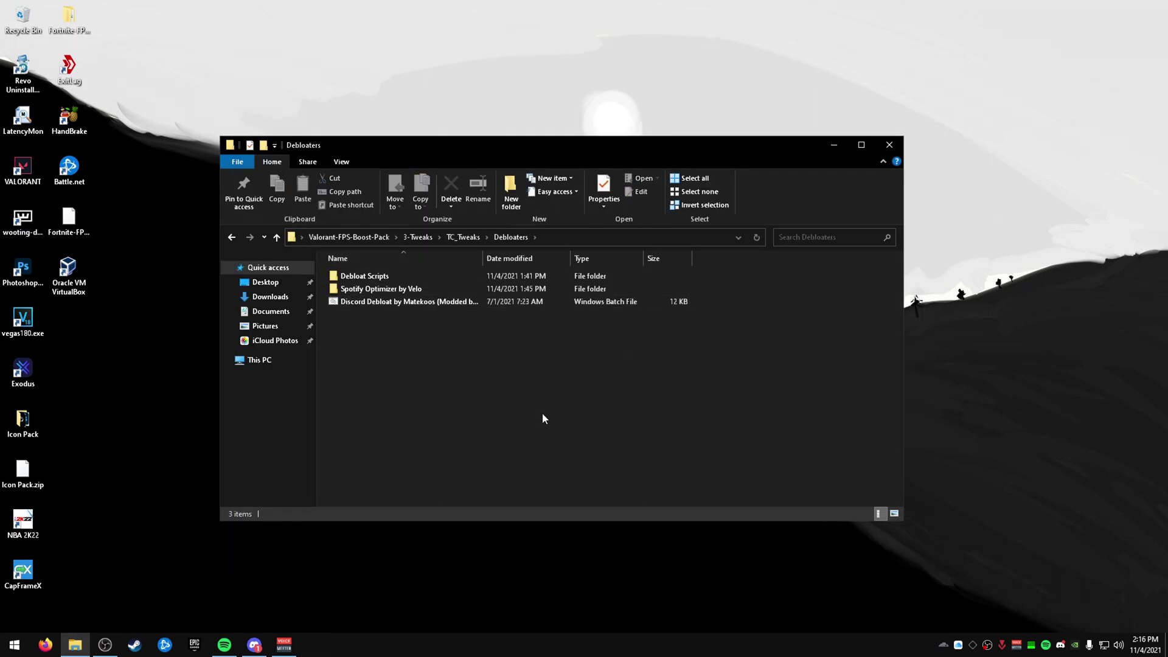
double_click(399, 276)
left_click(432, 302)
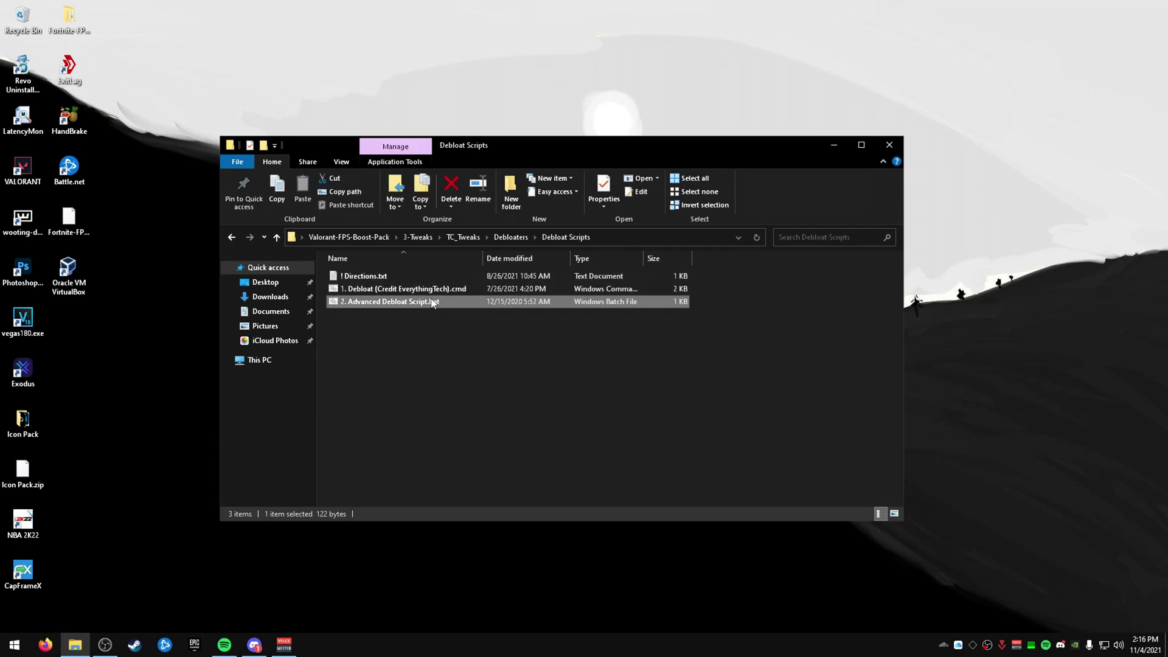
right_click(432, 302)
left_click(513, 336)
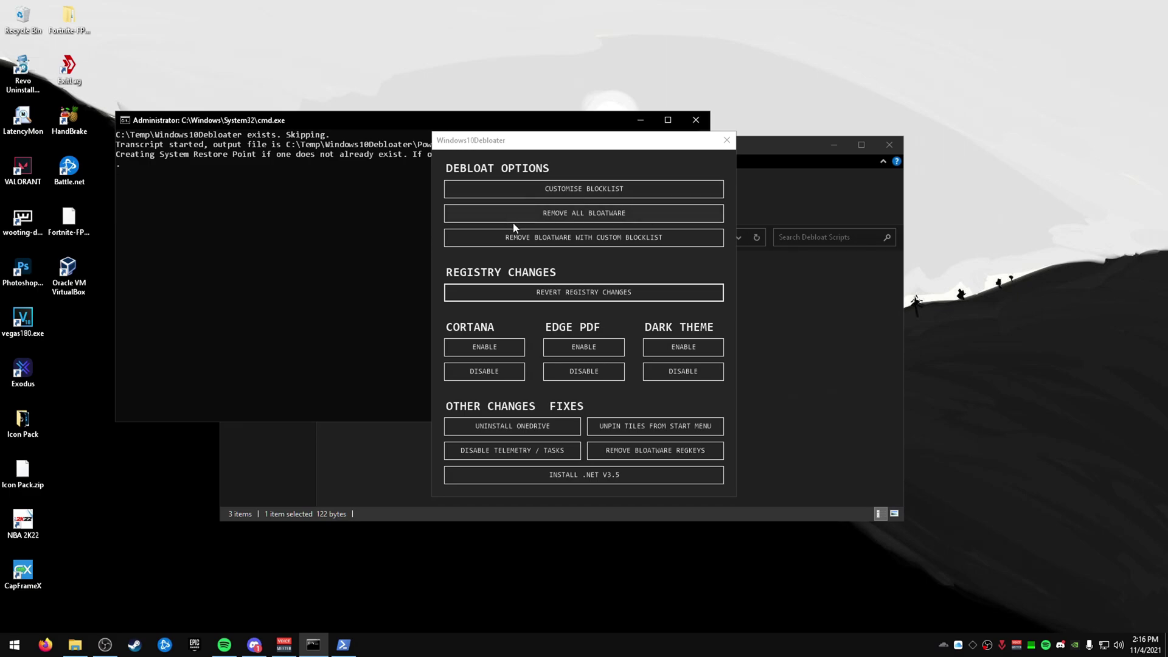
- Look over the Windows10Debloater blocklist, then close the editor and the debloater window
left_click(599, 190)
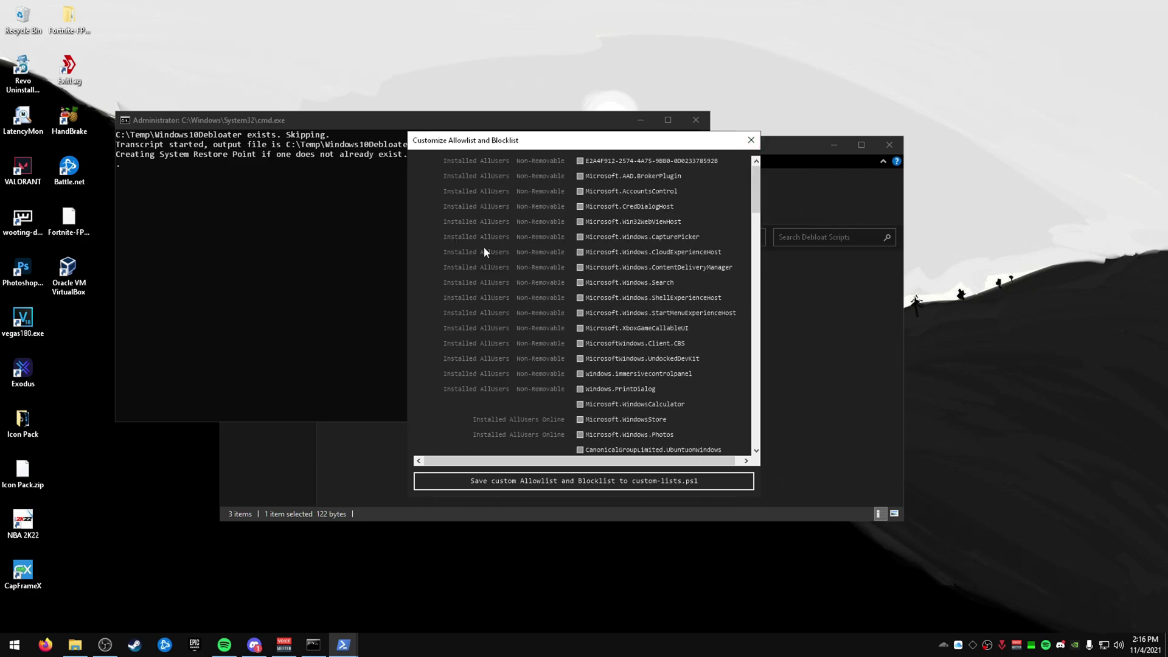
scroll(740, 188, "down", 18)
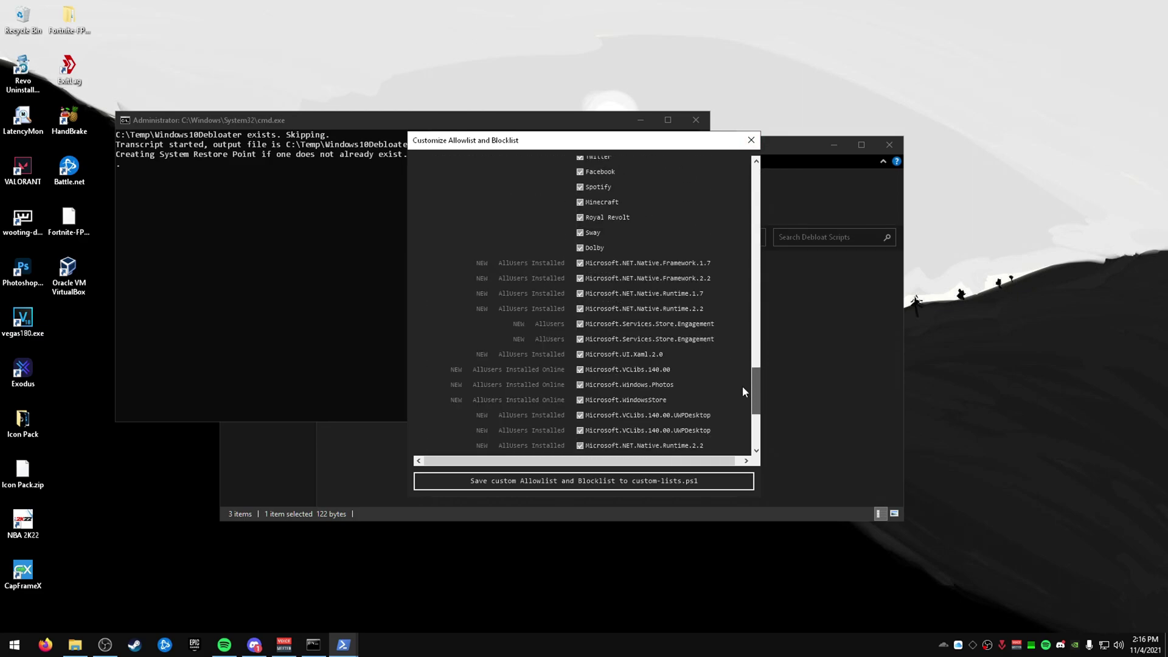
left_click_drag(749, 334, 637, 382)
left_click(751, 140)
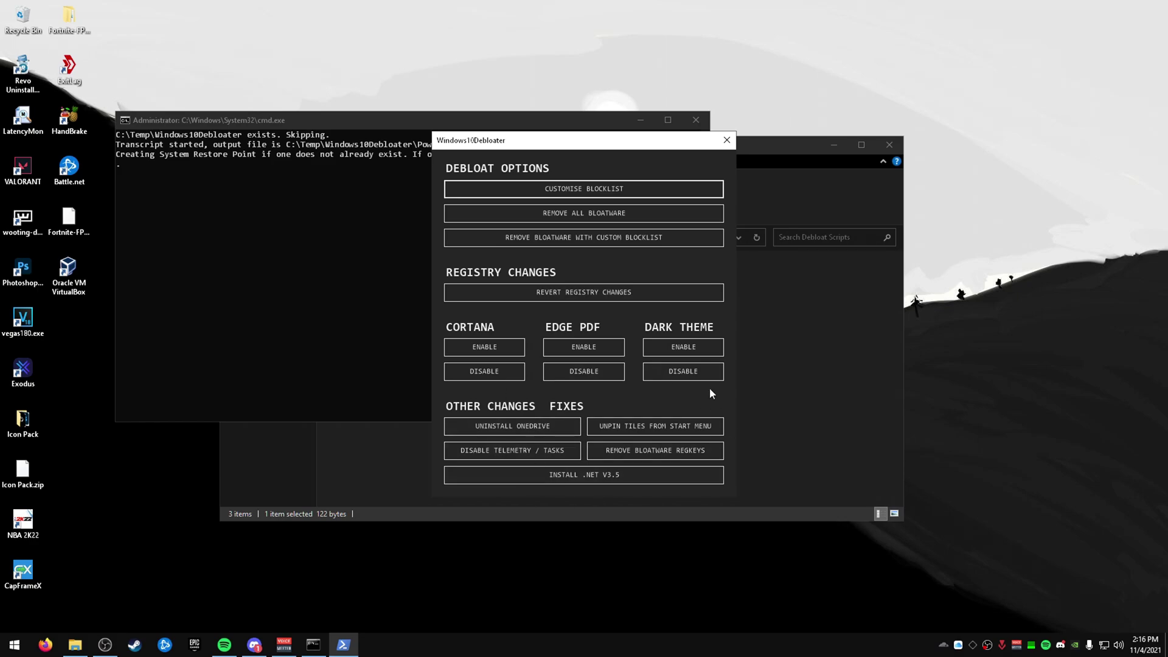
left_click(726, 140)
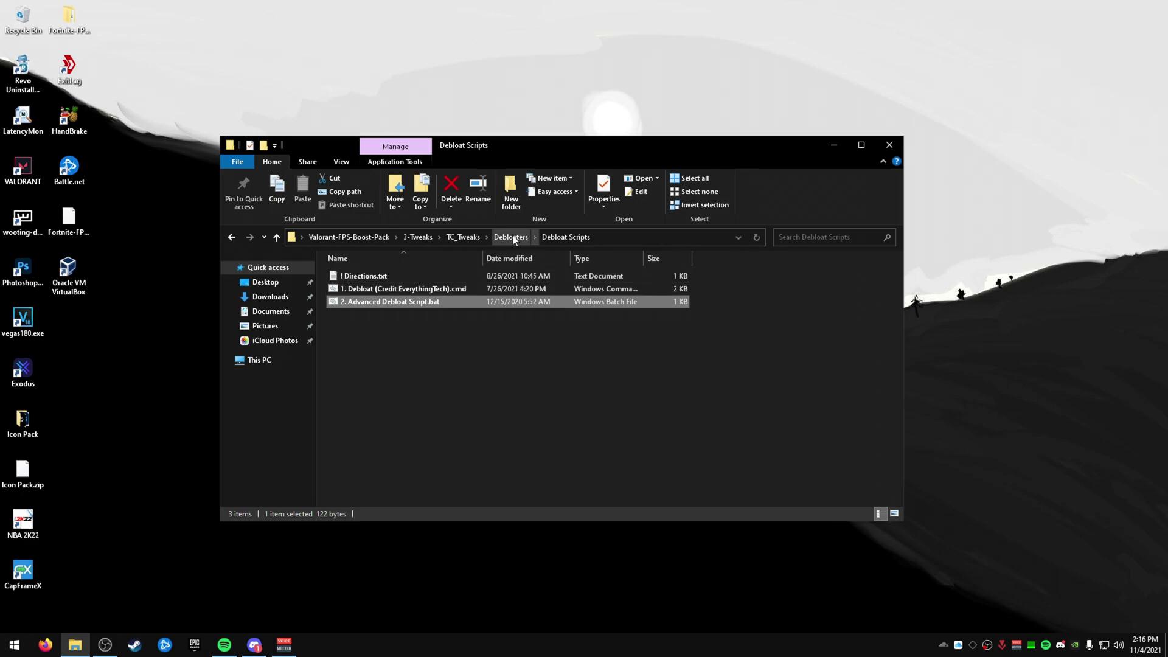
- Peek into Spotify Optimizer by Velo and the Discord Debloat file, then go up to TC_Tweaks
left_click(513, 238)
left_click(461, 288)
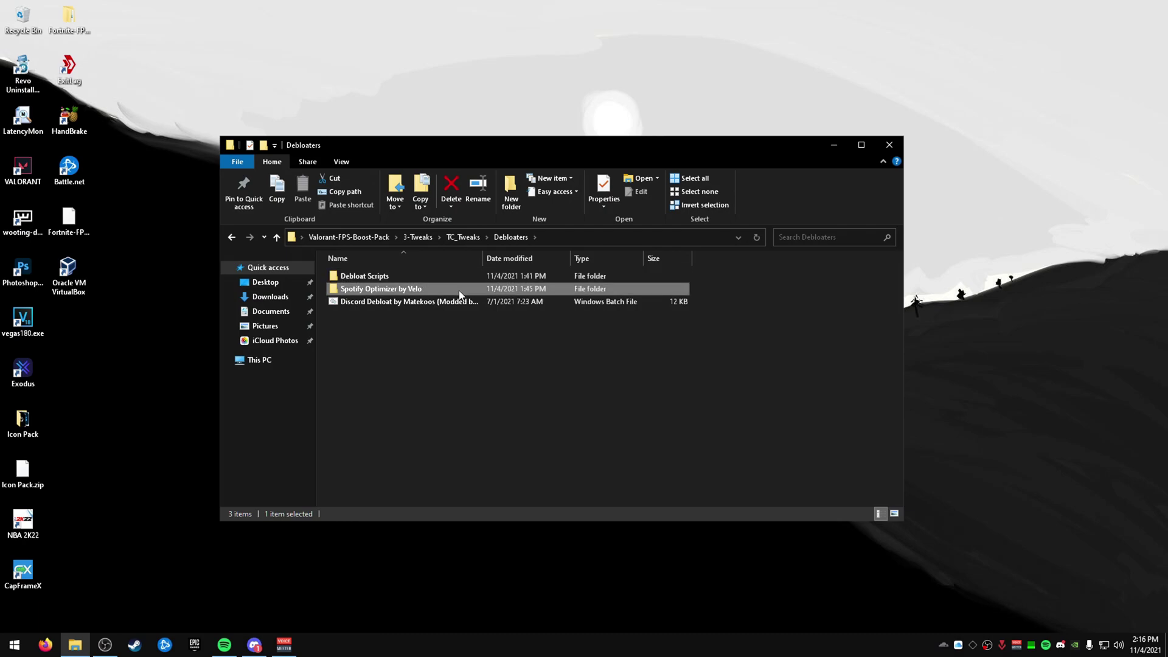
double_click(460, 292)
left_click(511, 238)
left_click(395, 304)
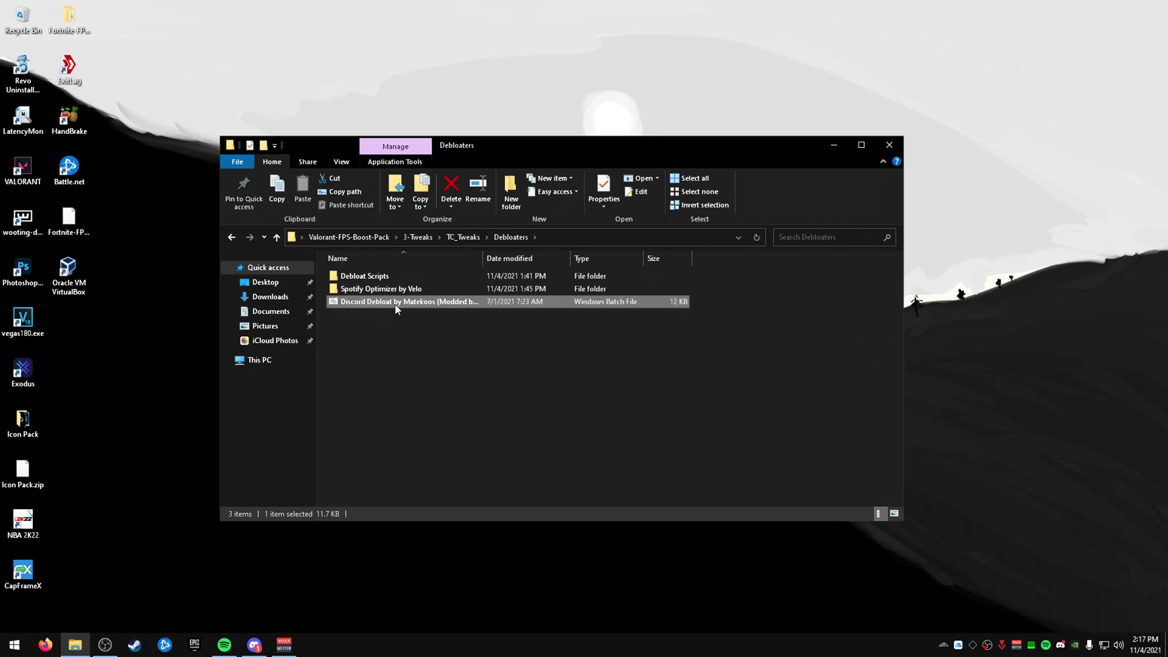
left_click(464, 237)
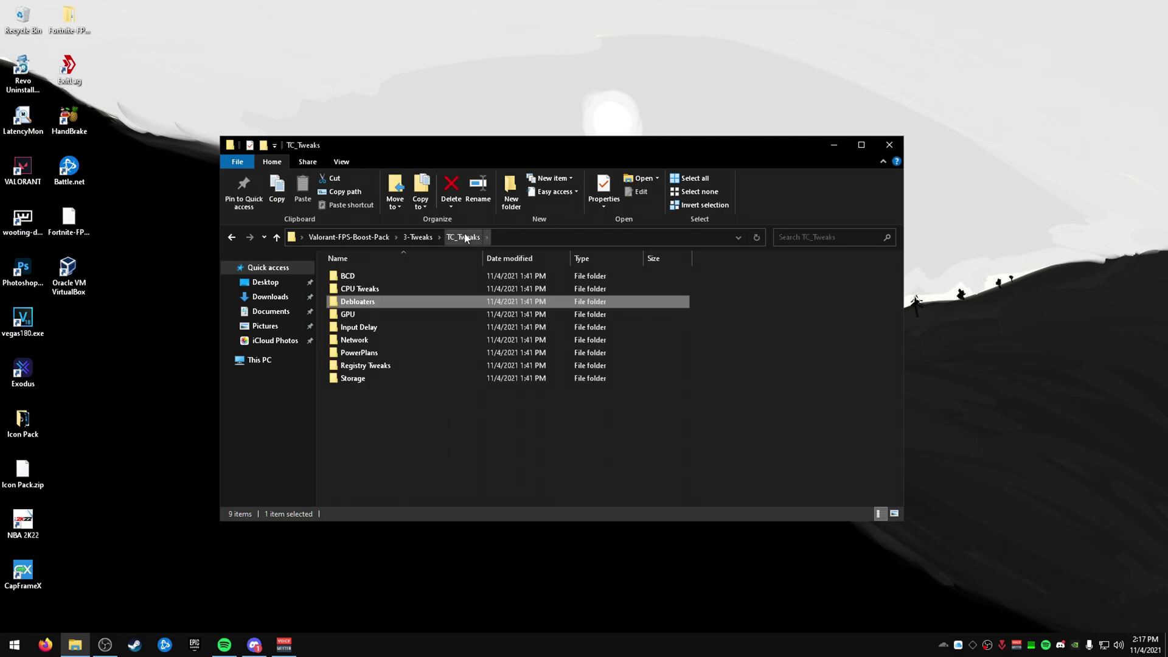
- Open the GPU folder, look over its registry tweaks, and enter the NVIDIA folder
double_click(434, 312)
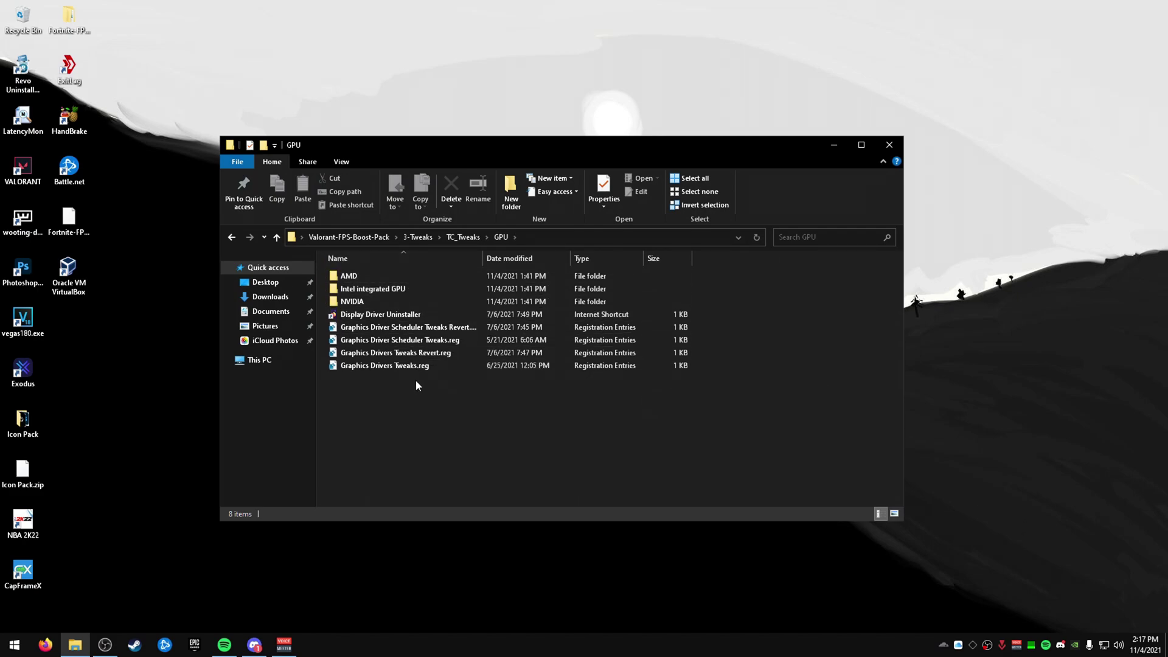
mouse_move(414, 379)
left_mouse_down()
mouse_move(402, 320)
mouse_move(406, 359)
mouse_move(428, 381)
left_mouse_up()
left_click(424, 341)
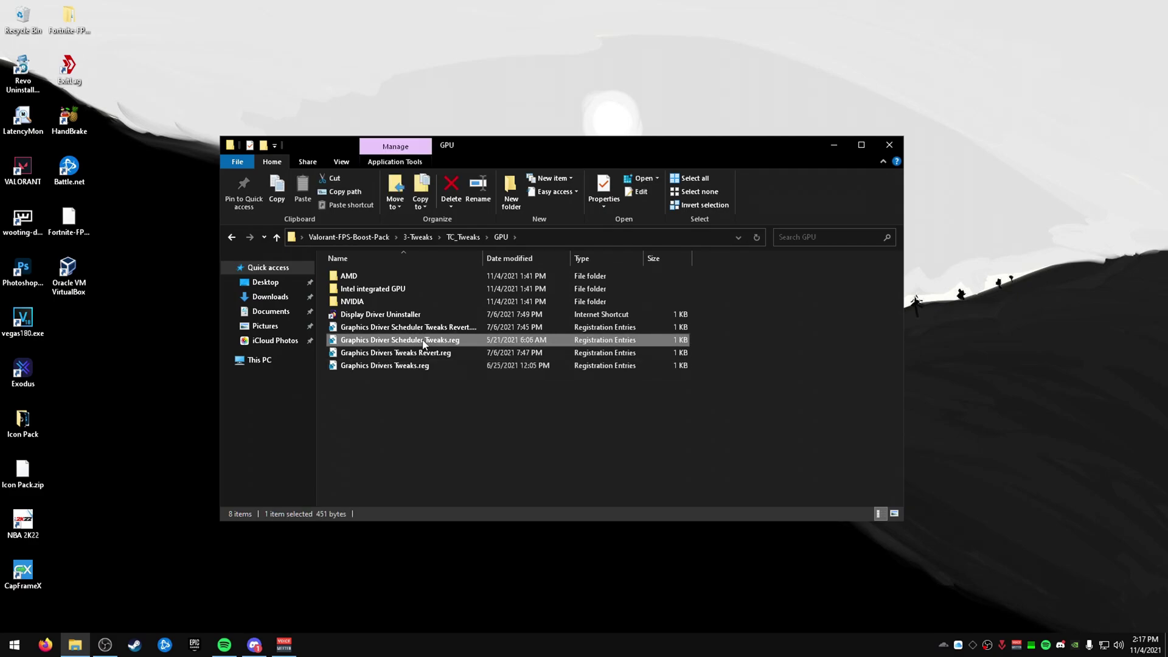
double_click(377, 302)
- Decline merging the SILK Smoothness registry file, then launch Nvidia Profile Inspector.exe
left_click(367, 342)
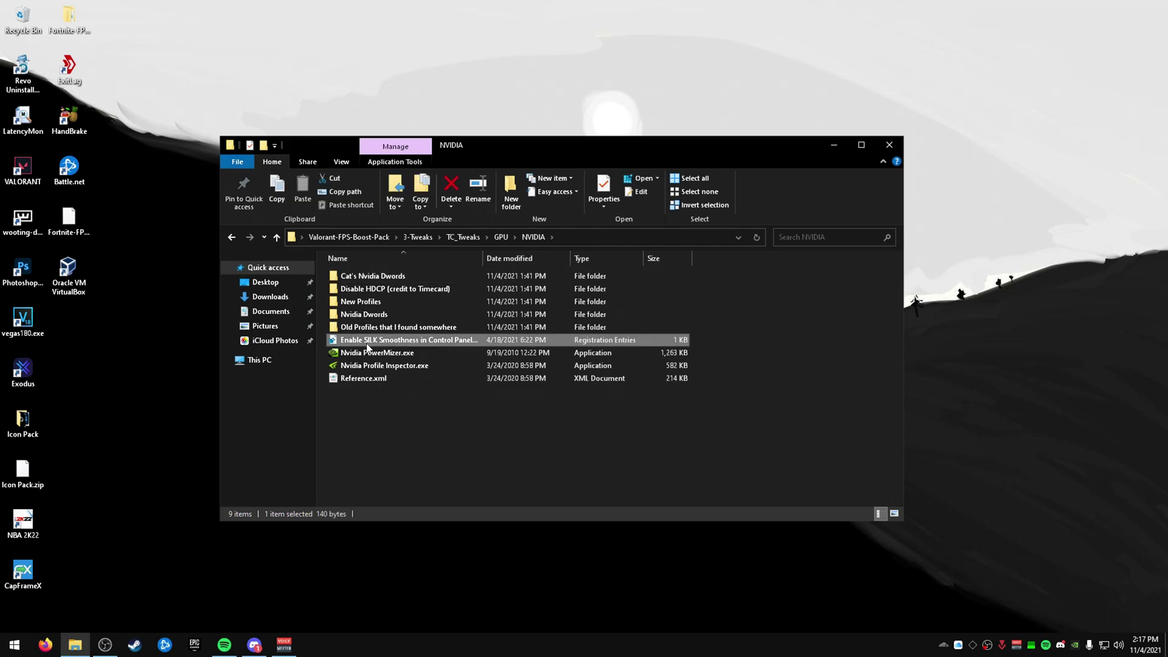
right_click(383, 339)
left_click(553, 434)
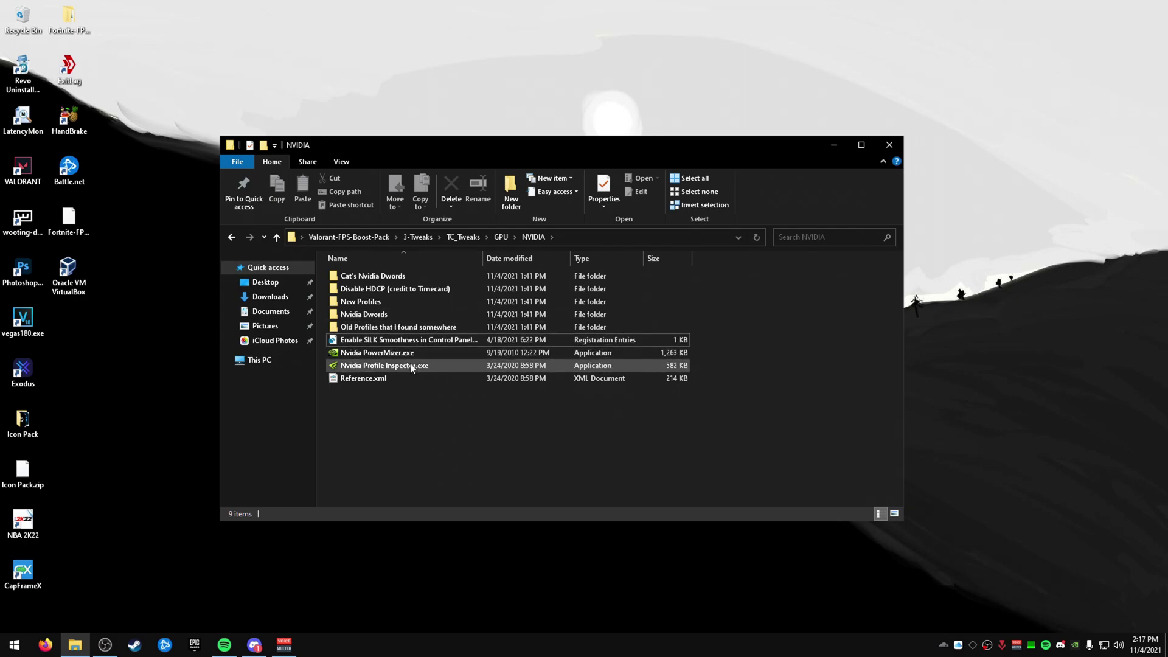
left_click(395, 339)
left_click(395, 339)
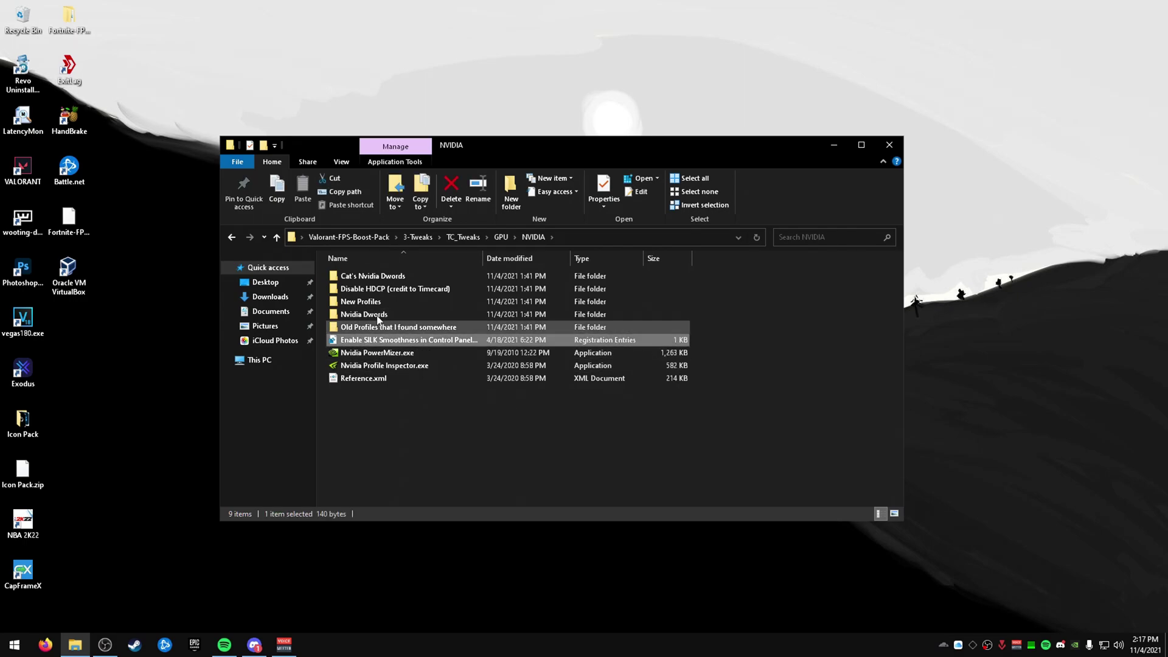
left_click(444, 413)
double_click(434, 340)
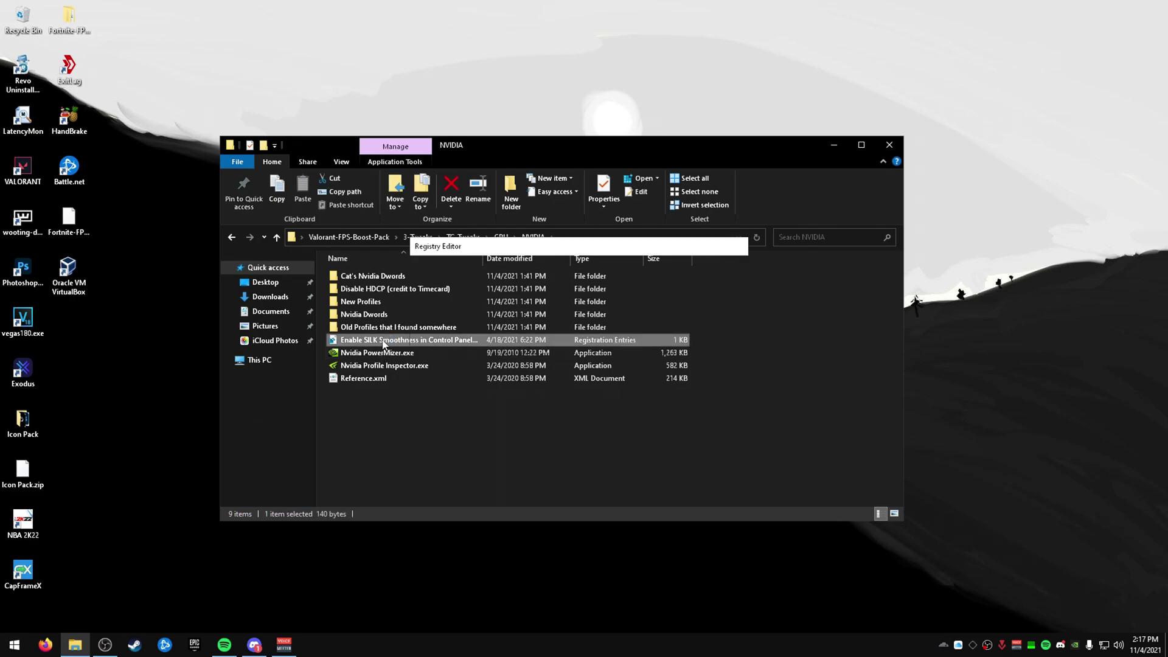
left_click(735, 346)
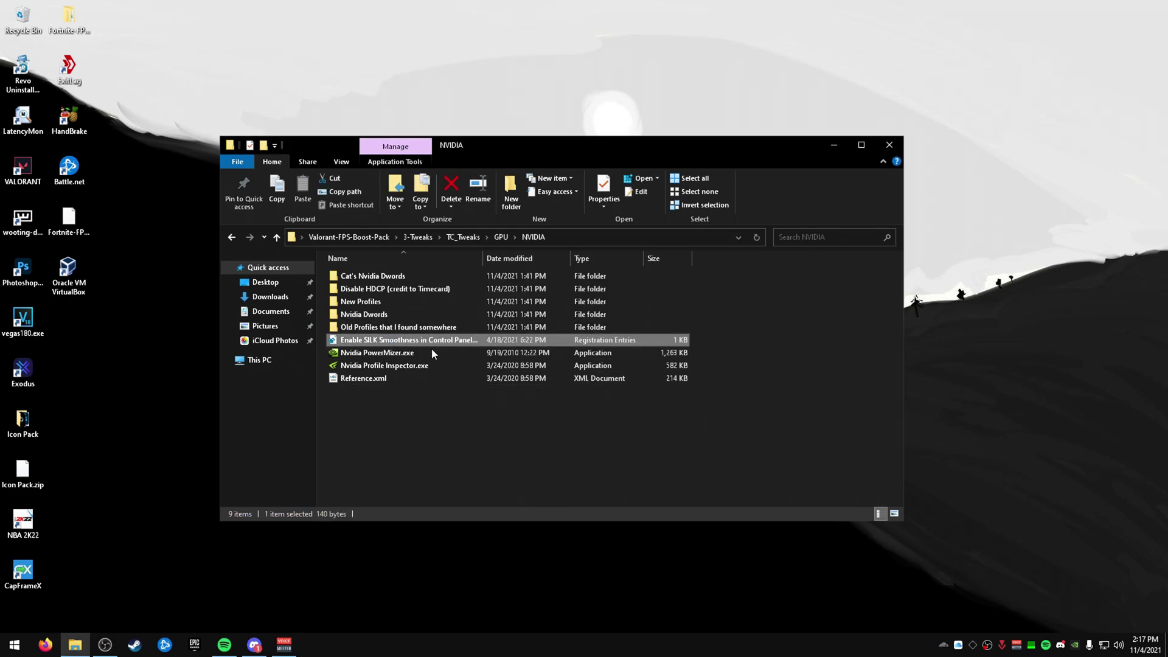
left_click(428, 365)
double_click(428, 365)
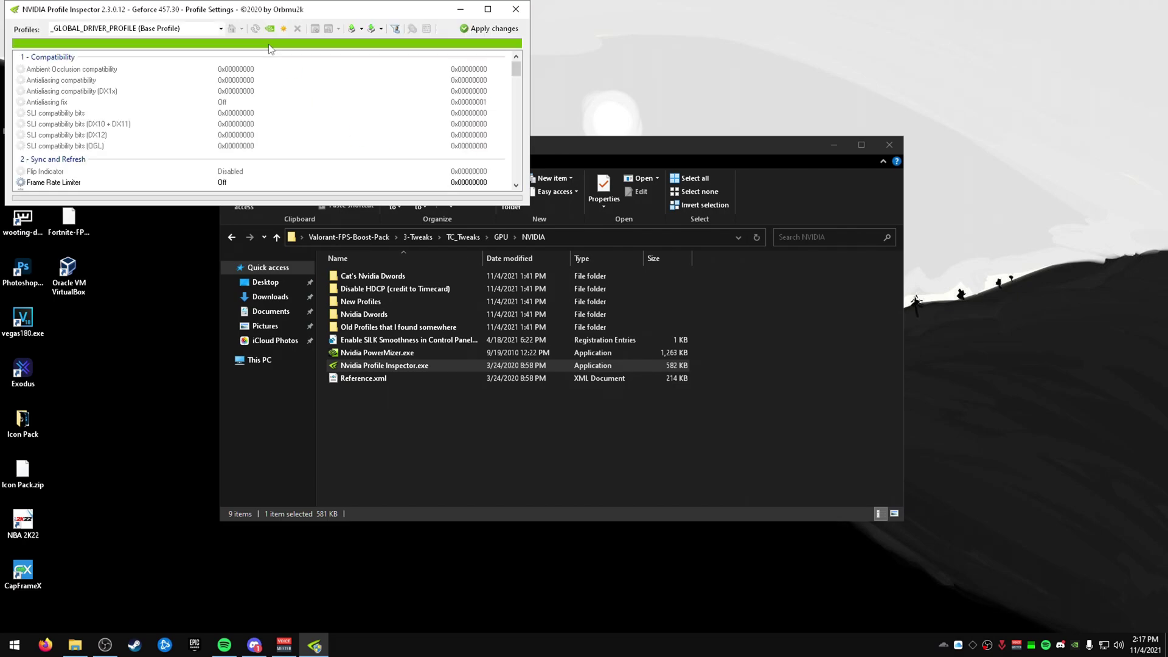
- Start a profile import and browse to Valorant-FPS-Boost-Pack\3-Tweaks\TC_Tweaks\GPU\NVIDIA
left_click(381, 28)
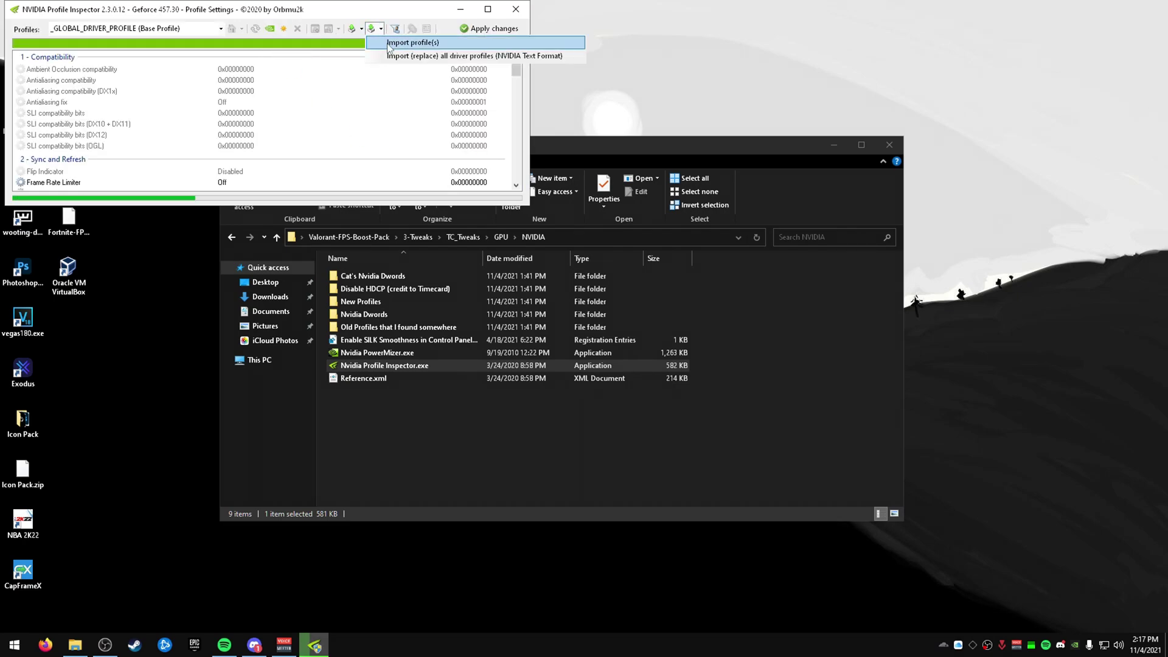
left_click(419, 40)
left_click(50, 176)
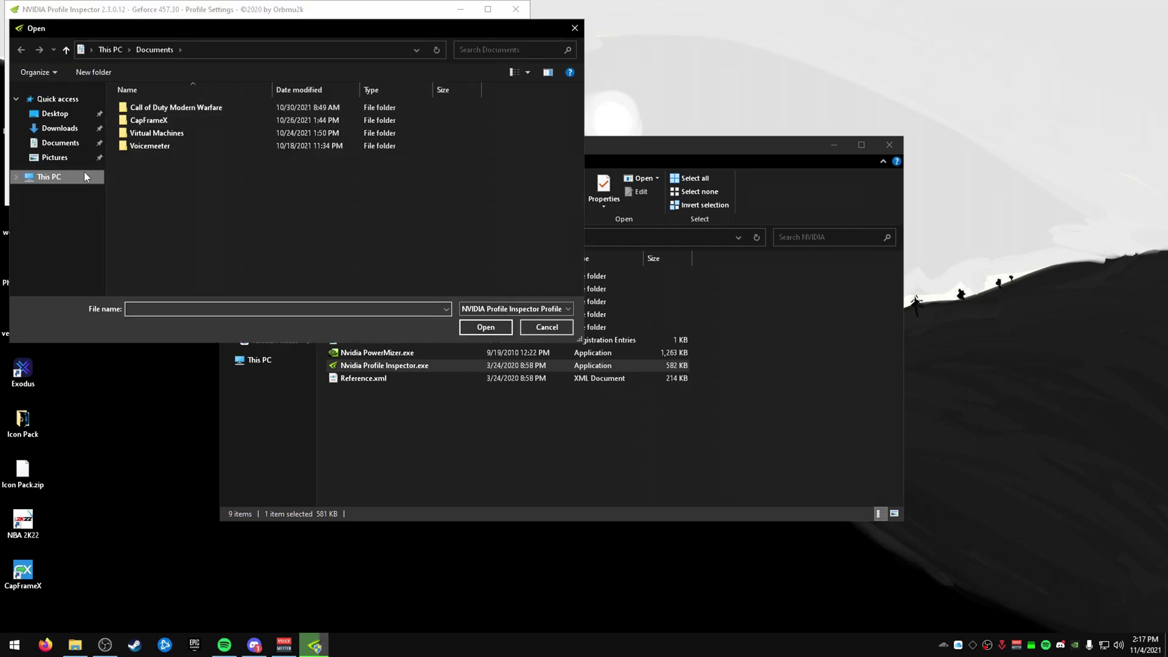
left_click(55, 113)
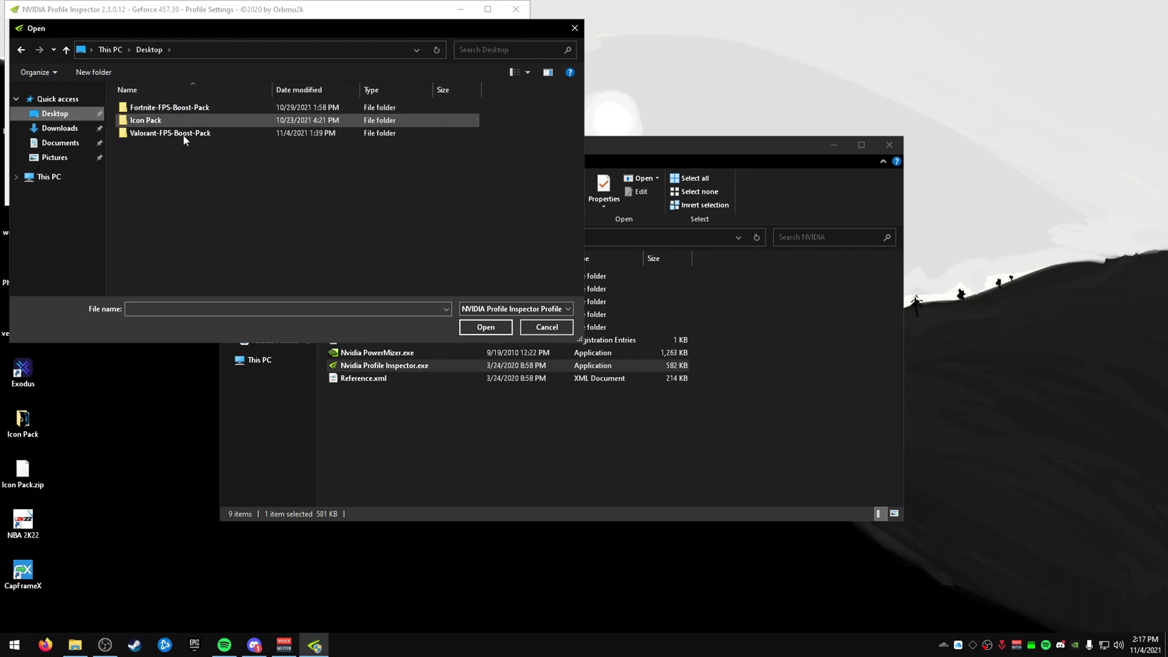
double_click(182, 132)
double_click(174, 133)
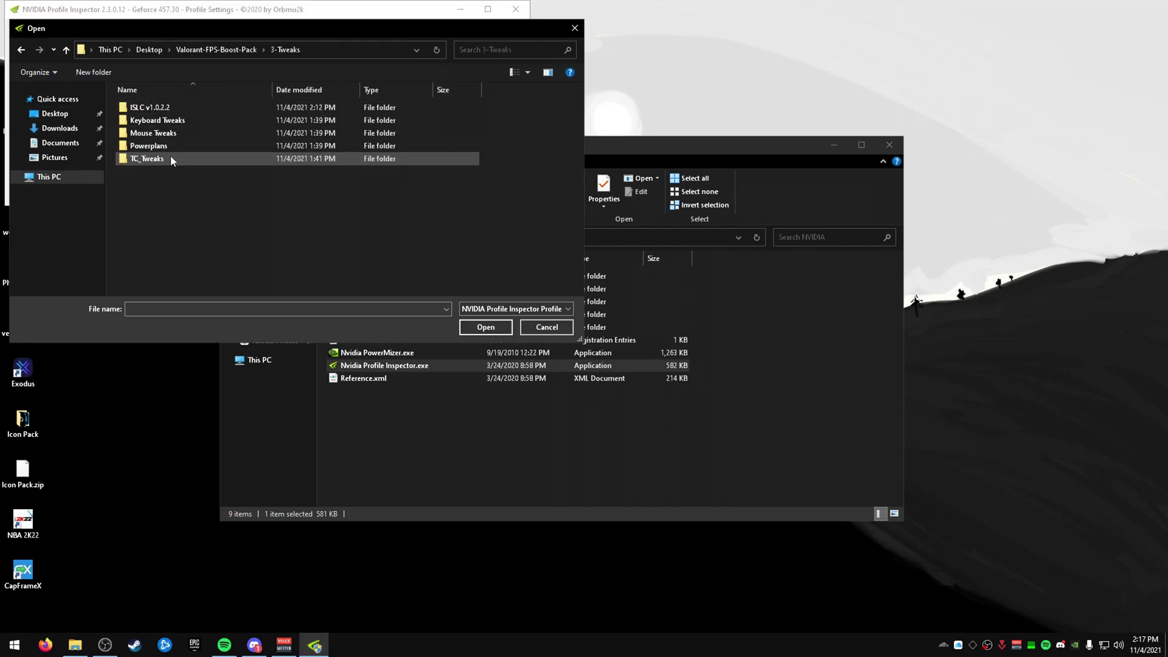
double_click(171, 158)
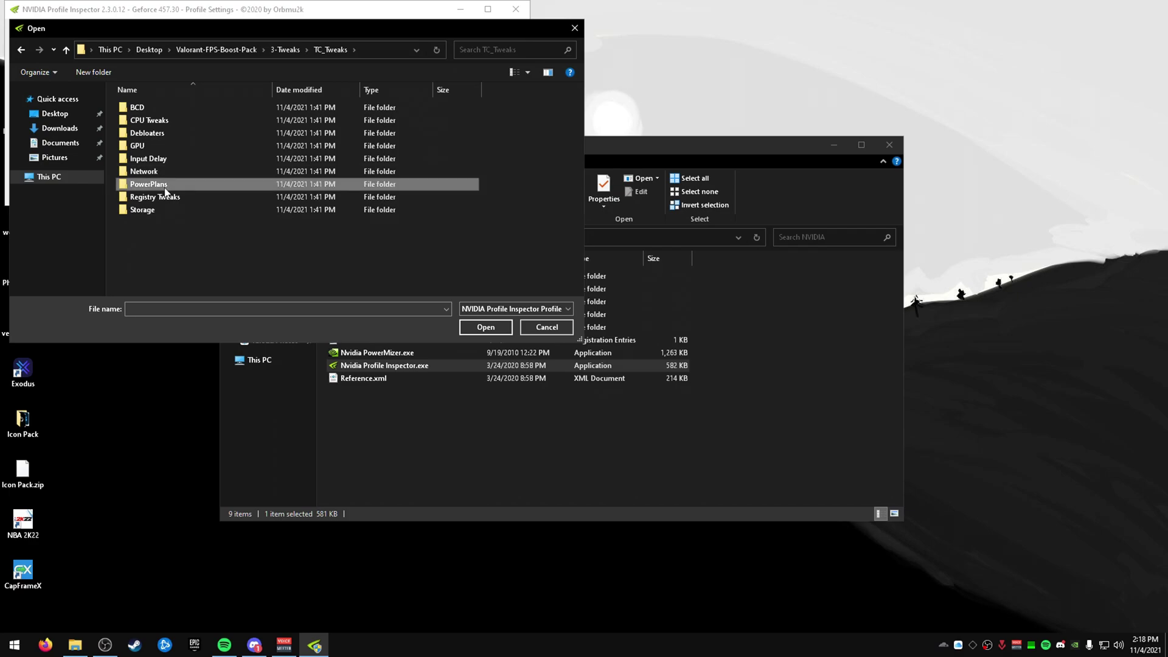
double_click(156, 146)
double_click(146, 133)
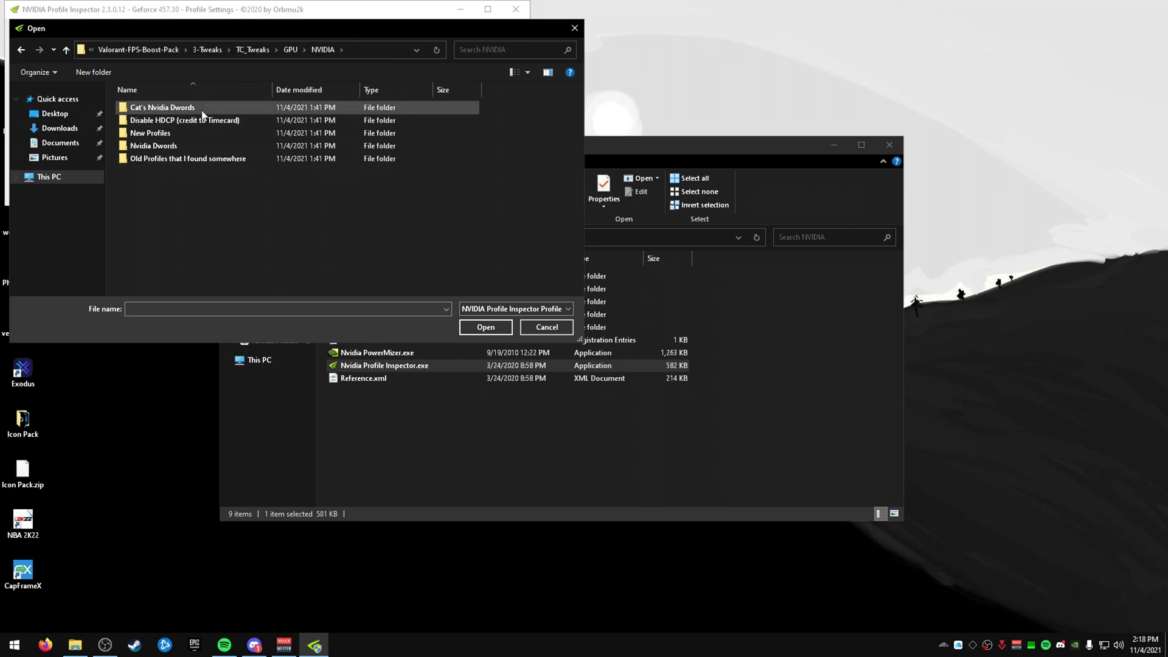
- Import New Cat Tweaked (457.30 and below).nip from New Profiles and confirm success
double_click(159, 107)
key("alt+Left")
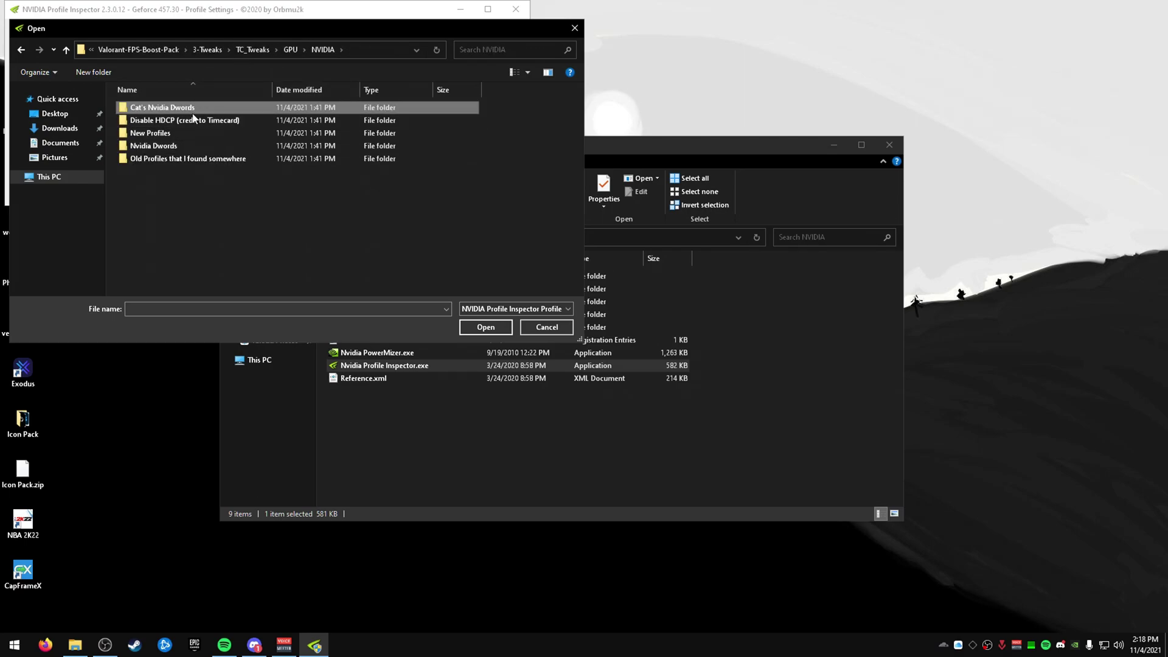
double_click(152, 133)
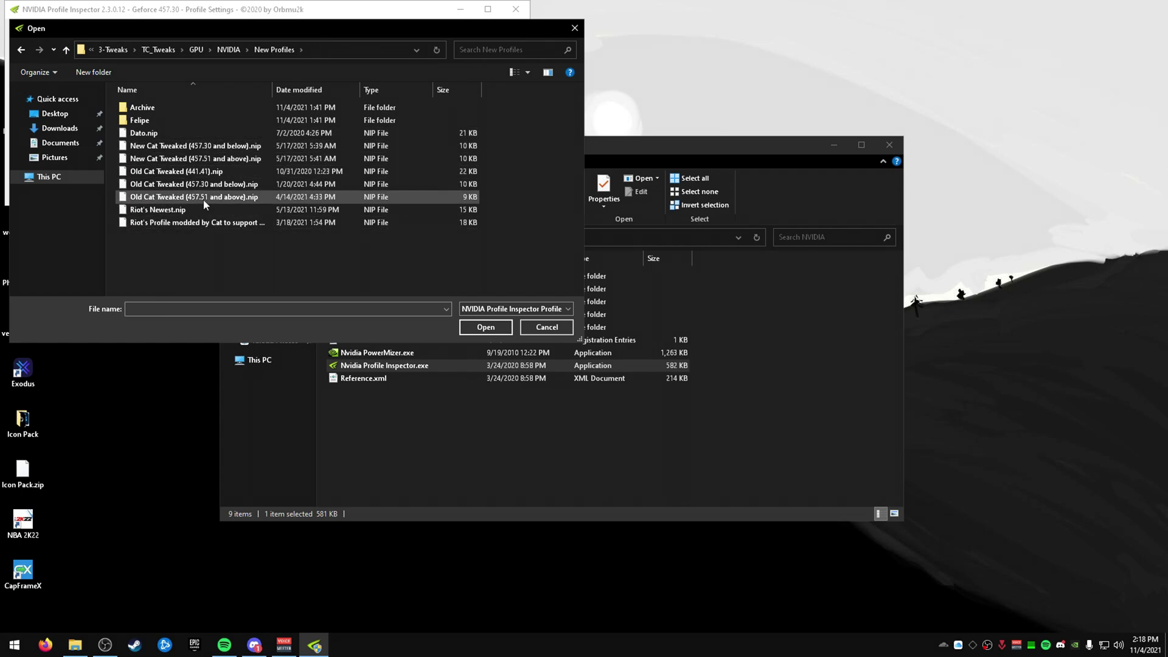
left_click(223, 147)
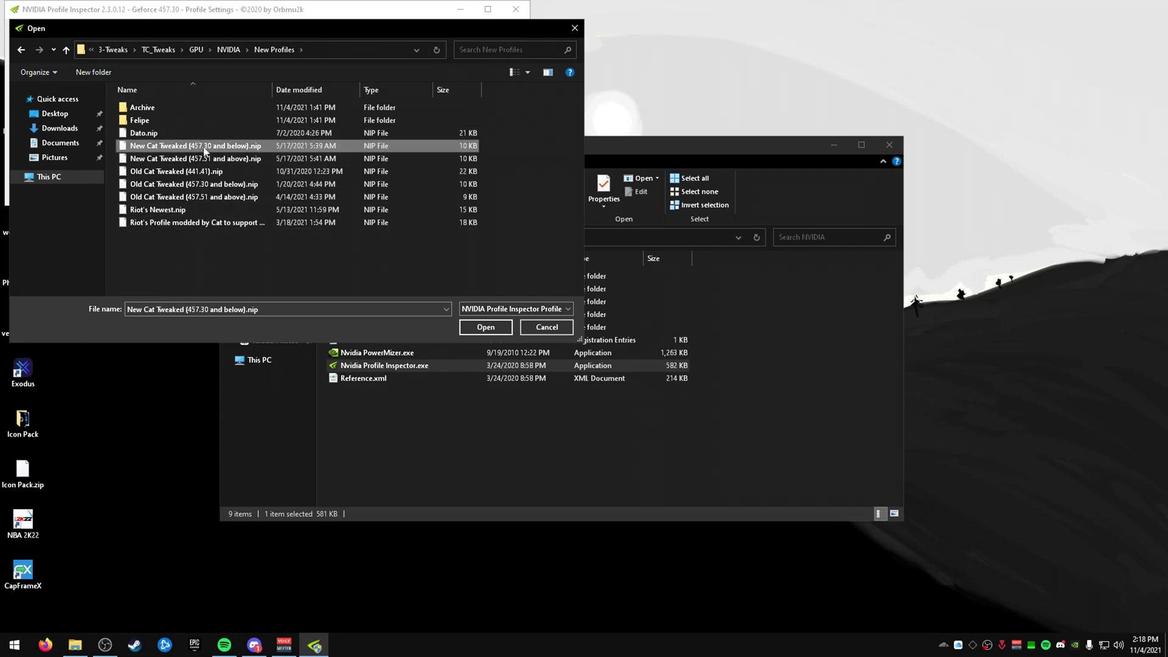
left_click(485, 327)
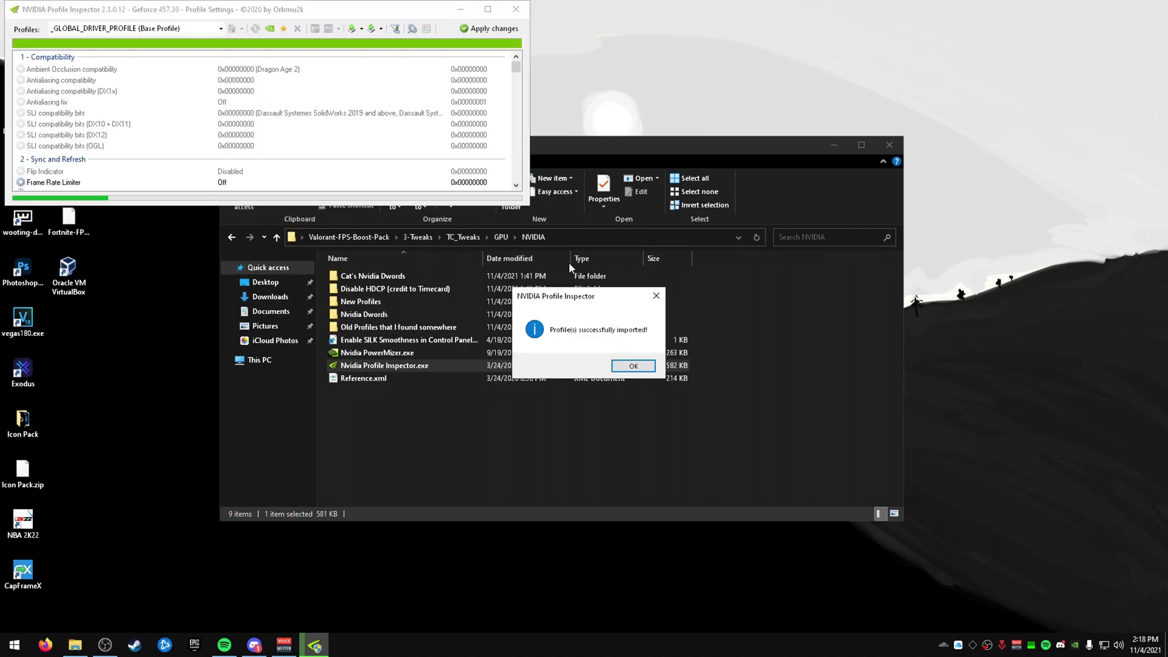
left_click(633, 365)
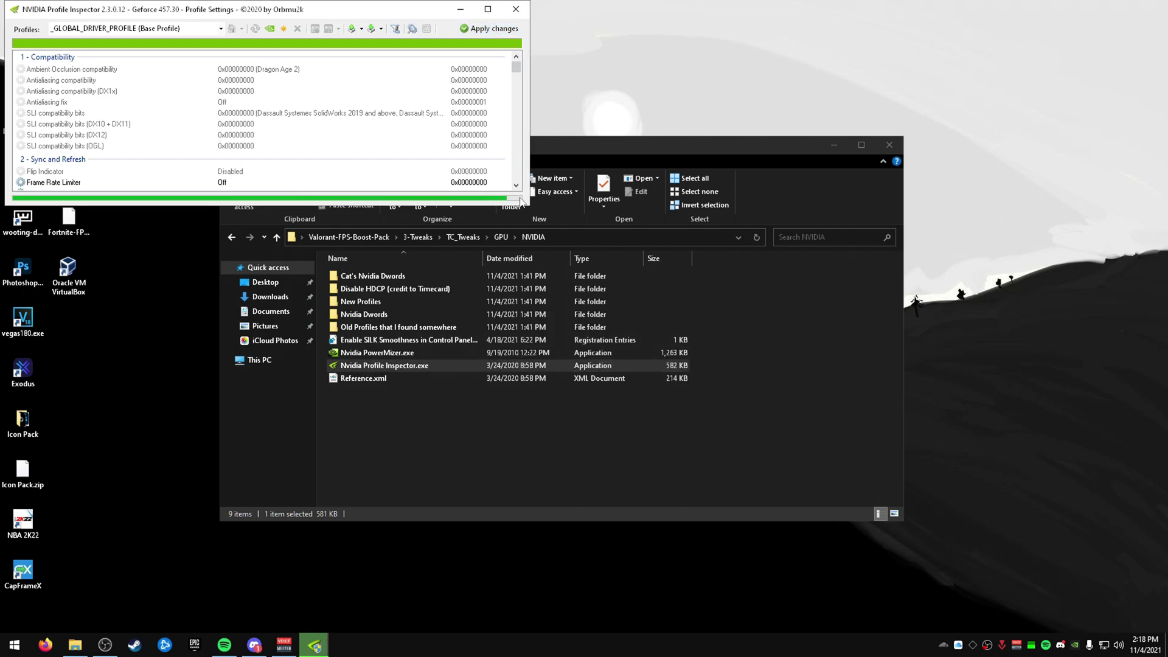
- Close Profile Inspector and open NVIDIA Control Panel at Manage 3D settings from the desktop
left_click(515, 9)
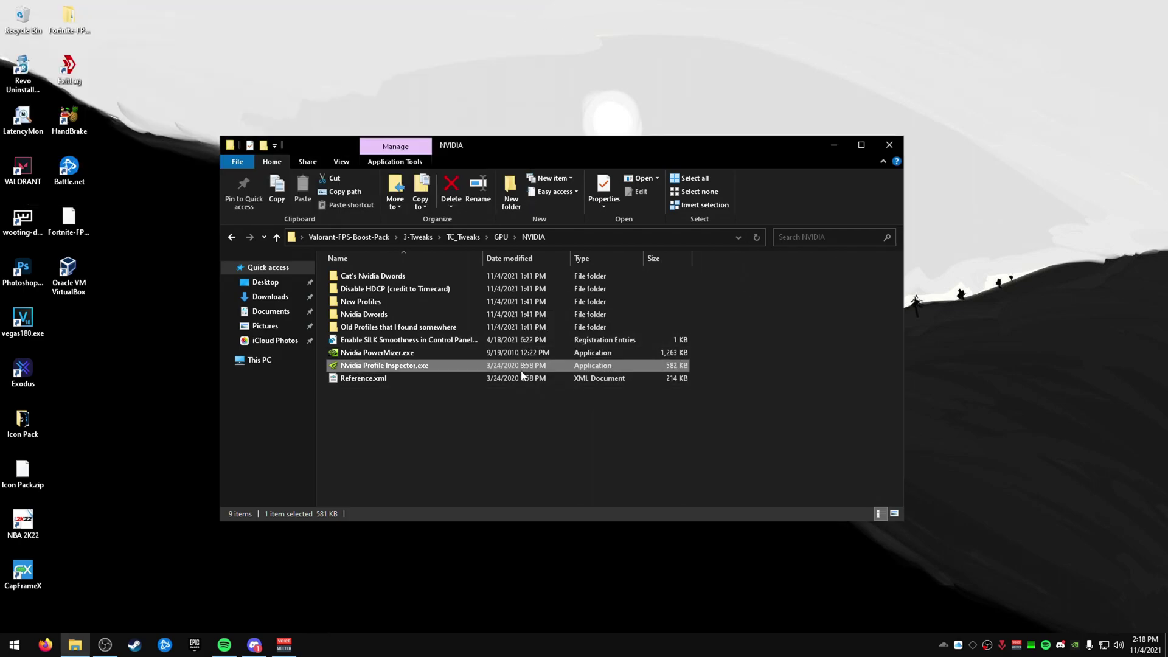
right_click(1012, 408)
left_click(1055, 520)
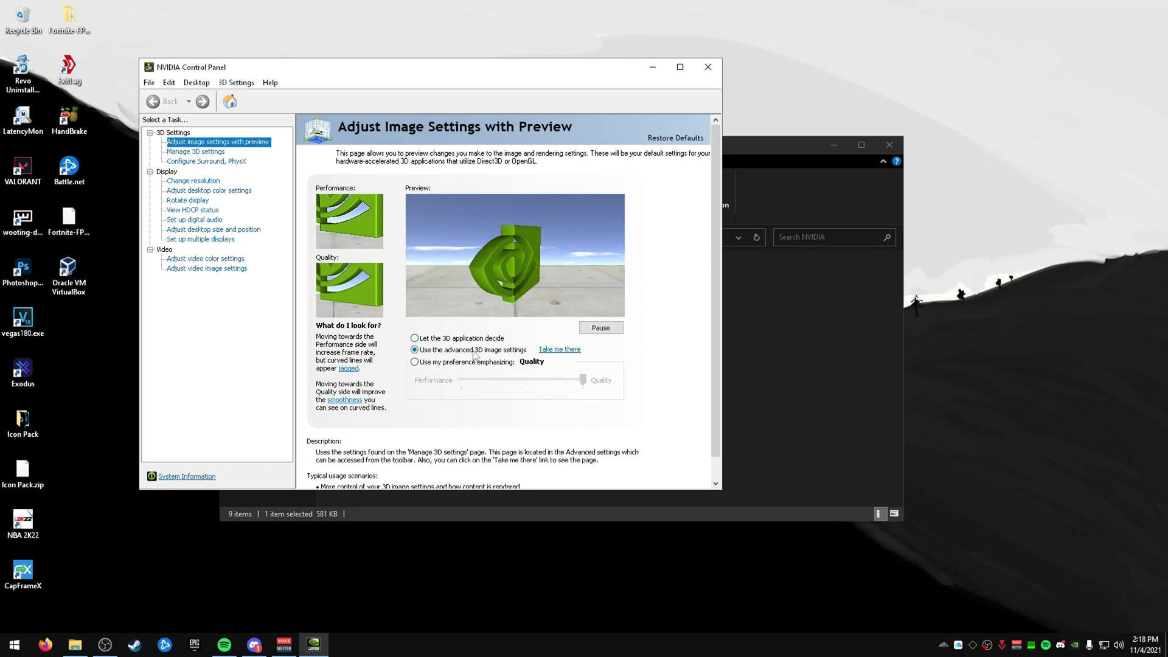
left_click(198, 152)
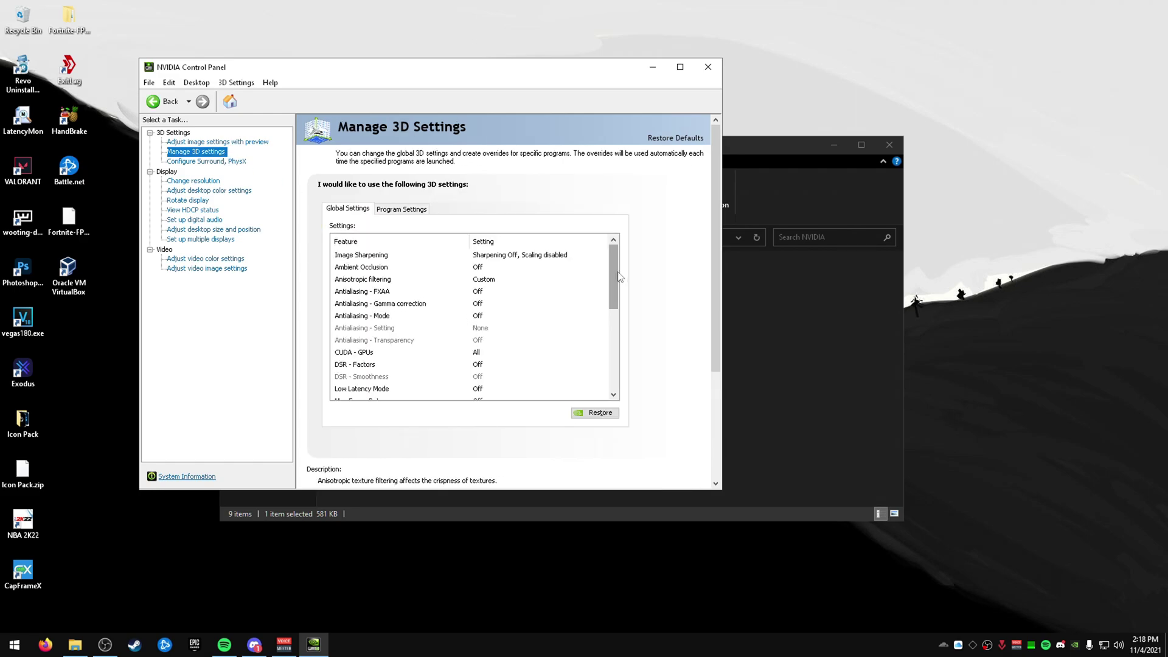
- Set the global SILK Smoothness setting to Off
left_click_drag(614, 286, 613, 374)
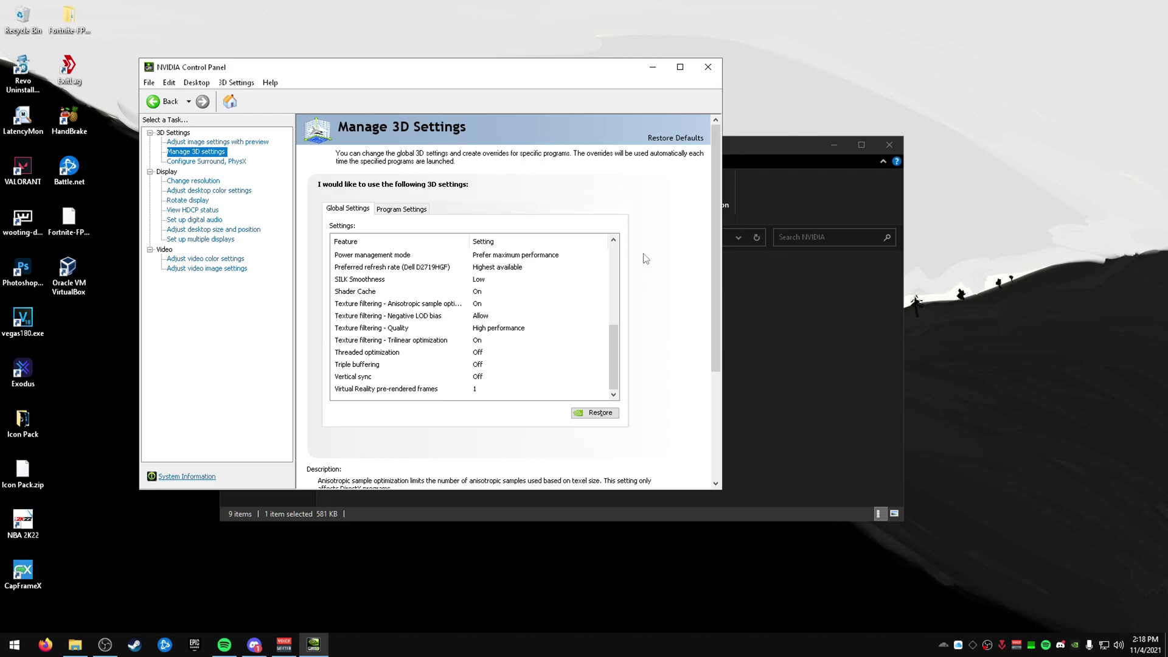
left_click(480, 281)
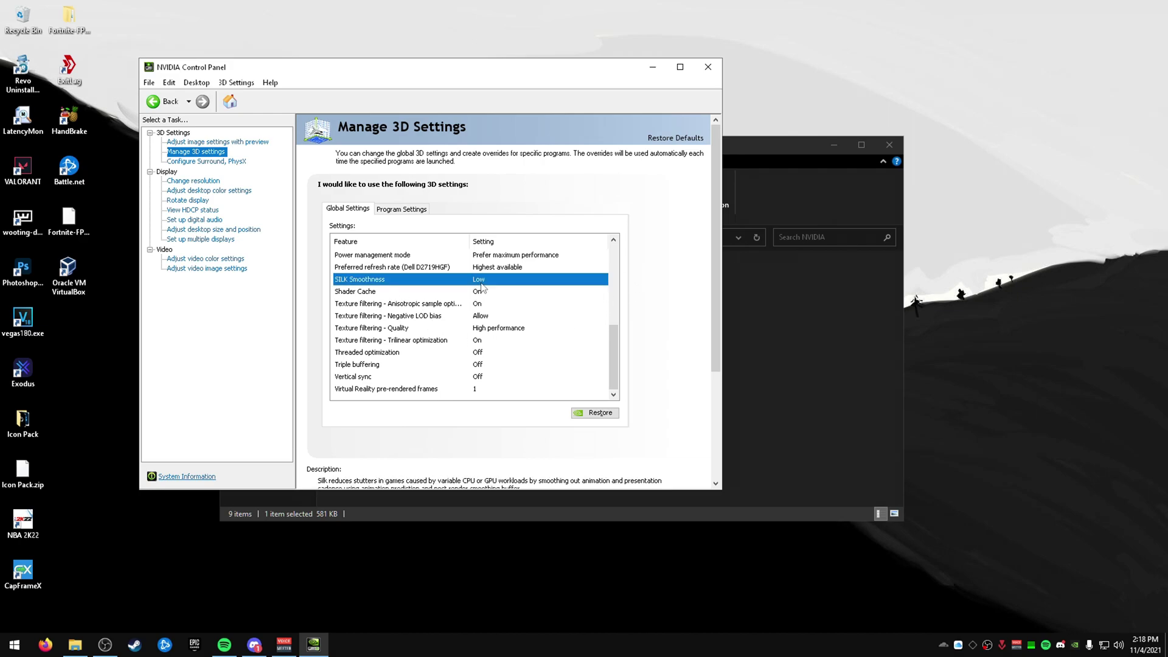
left_click(492, 280)
left_click(485, 329)
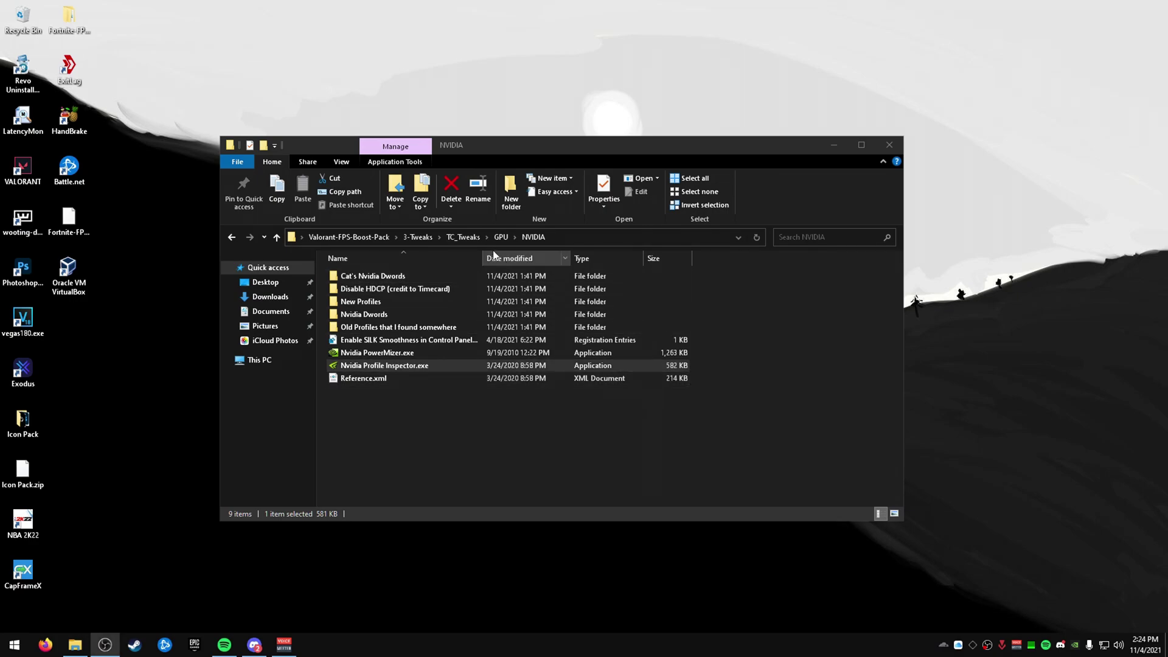
- Go back up to TC_Tweaks and review the Input Delay batch files, ending on 8. BCD Tweaks.cmd
key("BackSpace")
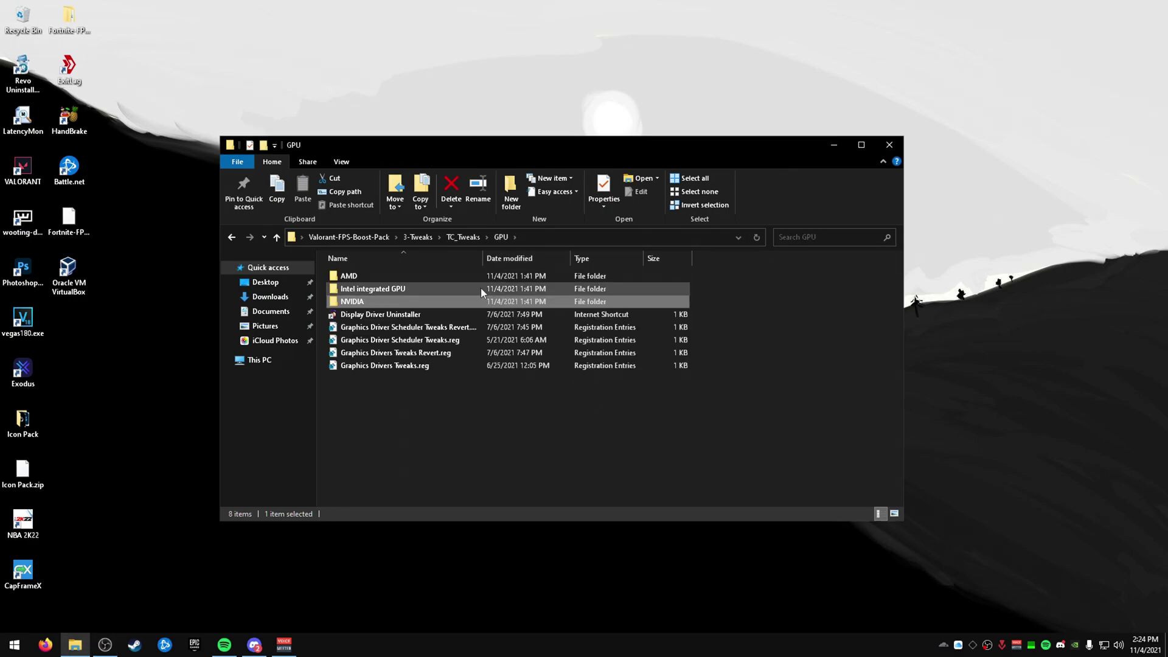
left_click(462, 237)
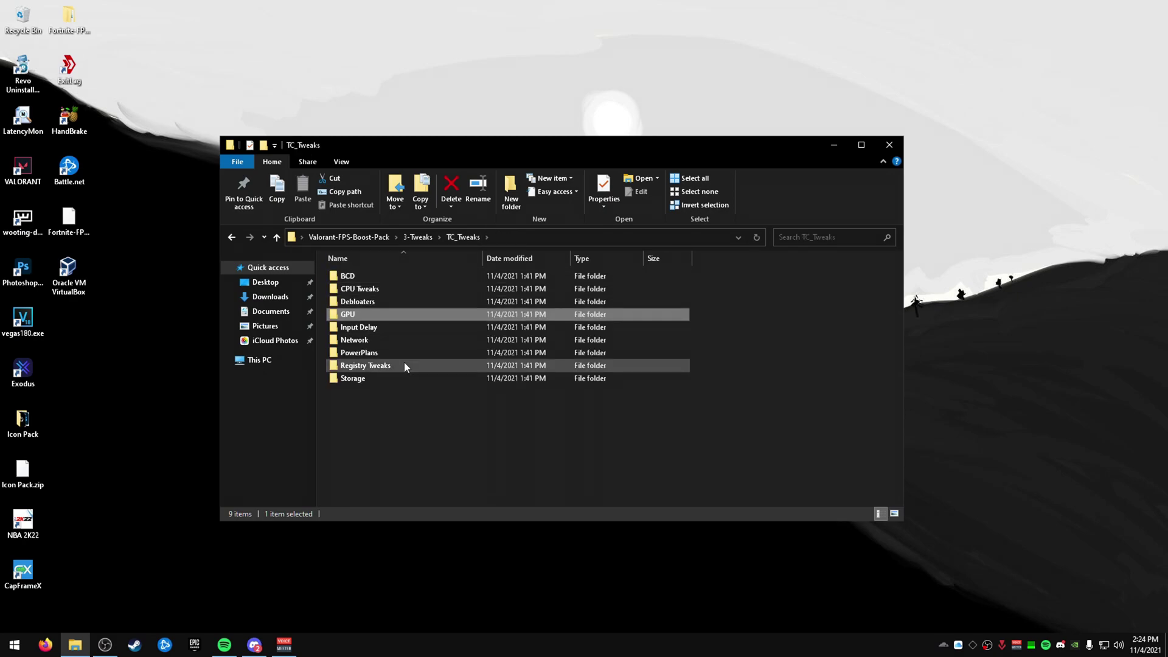
double_click(394, 327)
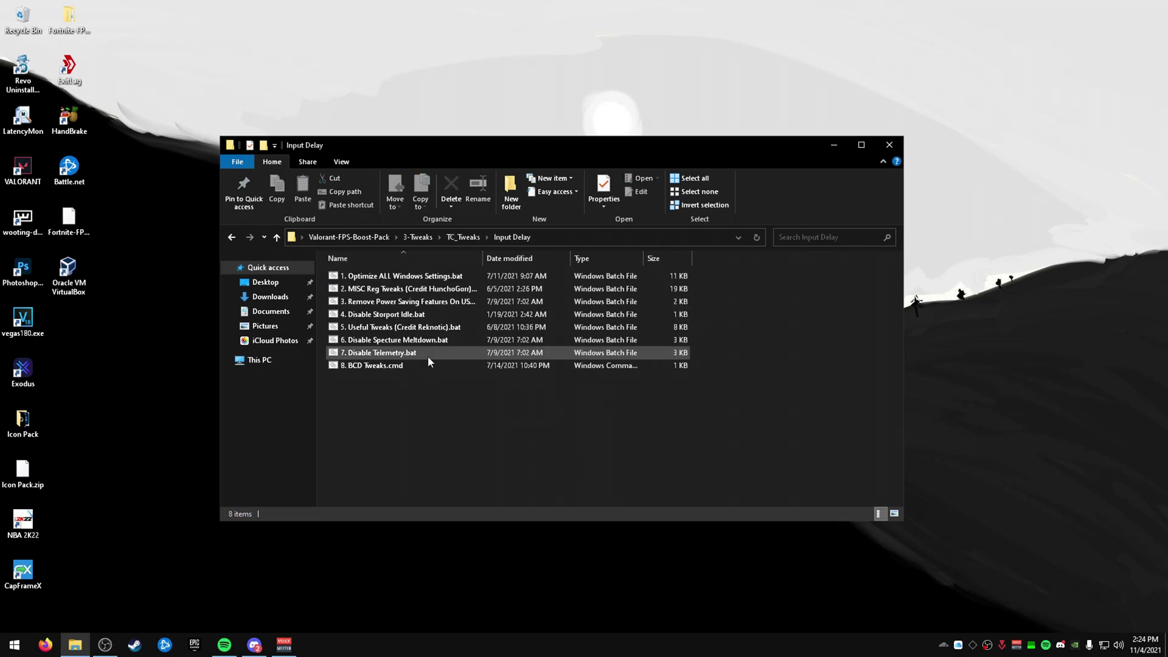
left_click_drag(486, 386, 429, 380)
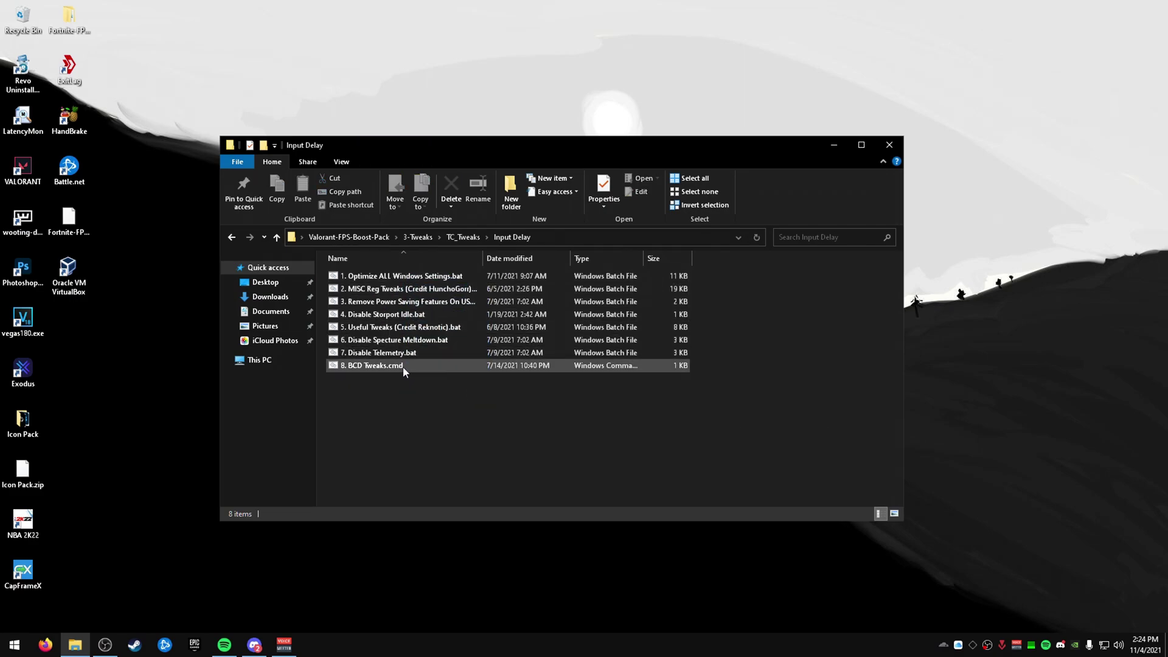
left_click(379, 368)
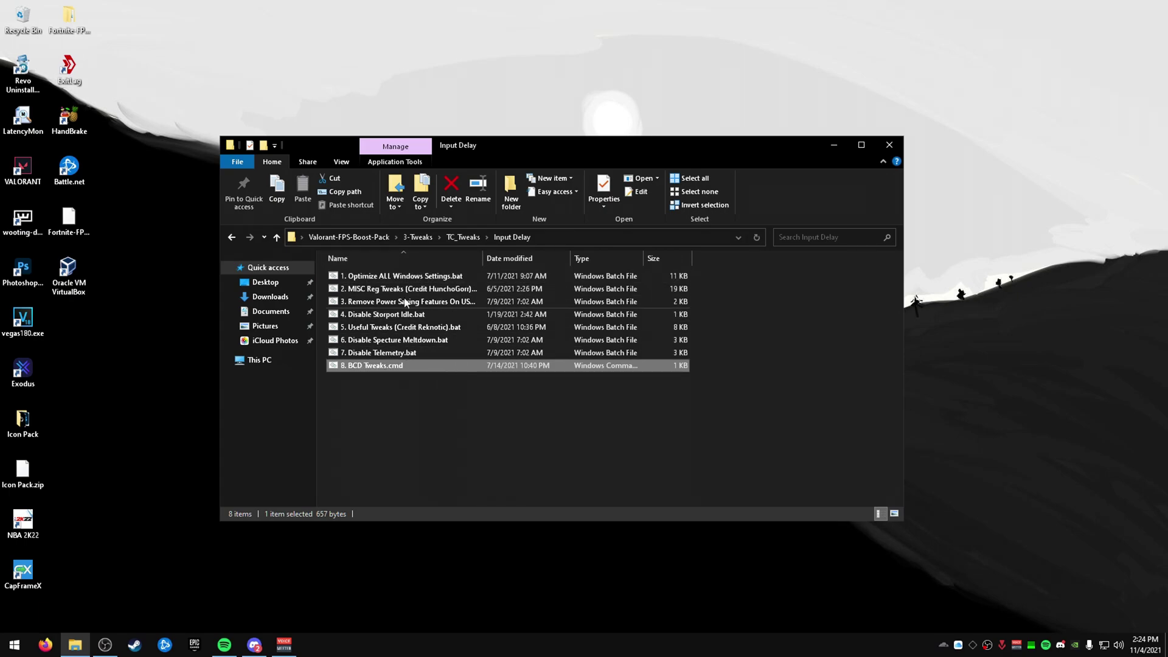
key("BackSpace")
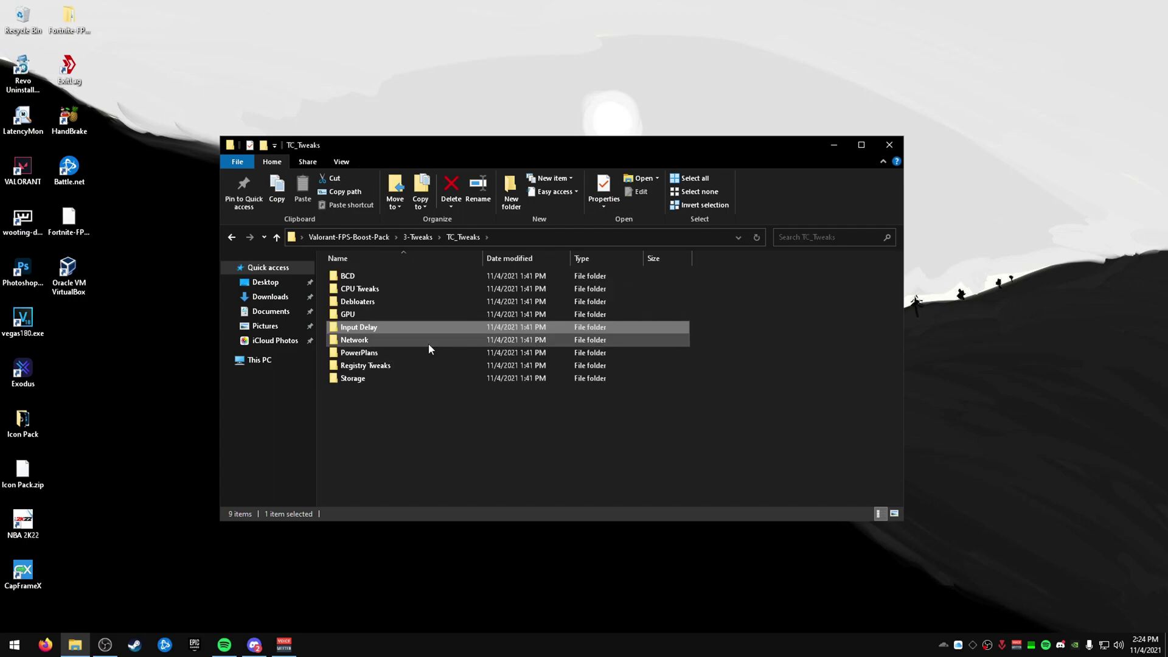
double_click(428, 341)
double_click(435, 278)
left_click_drag(424, 355, 450, 345)
left_click(429, 299)
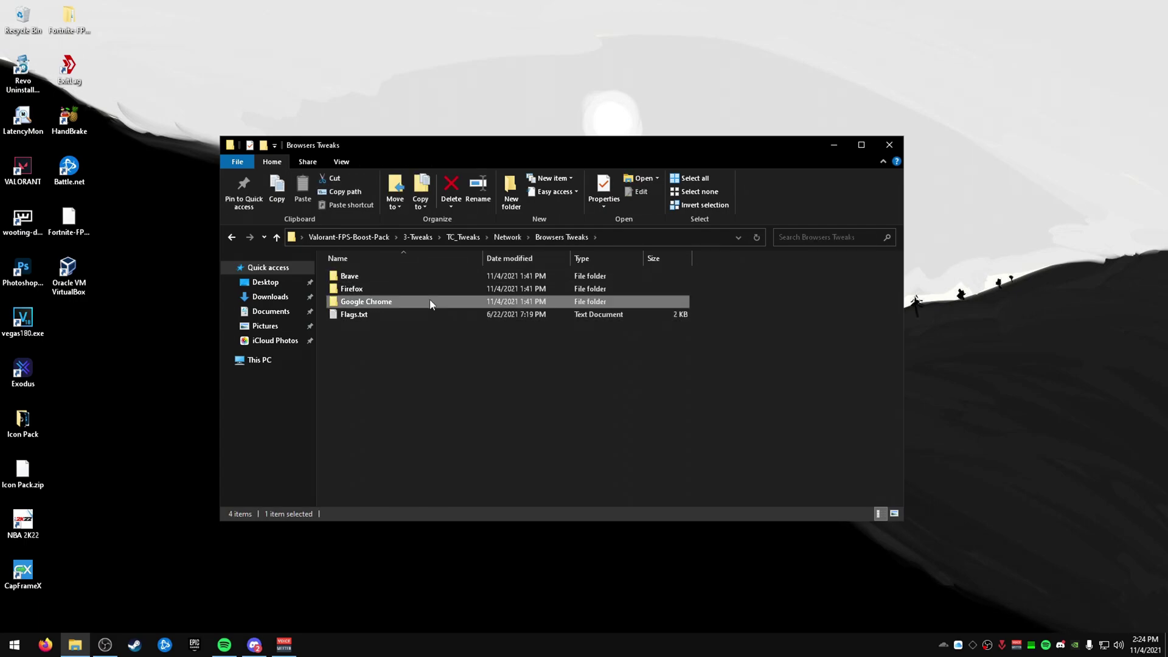
double_click(430, 301)
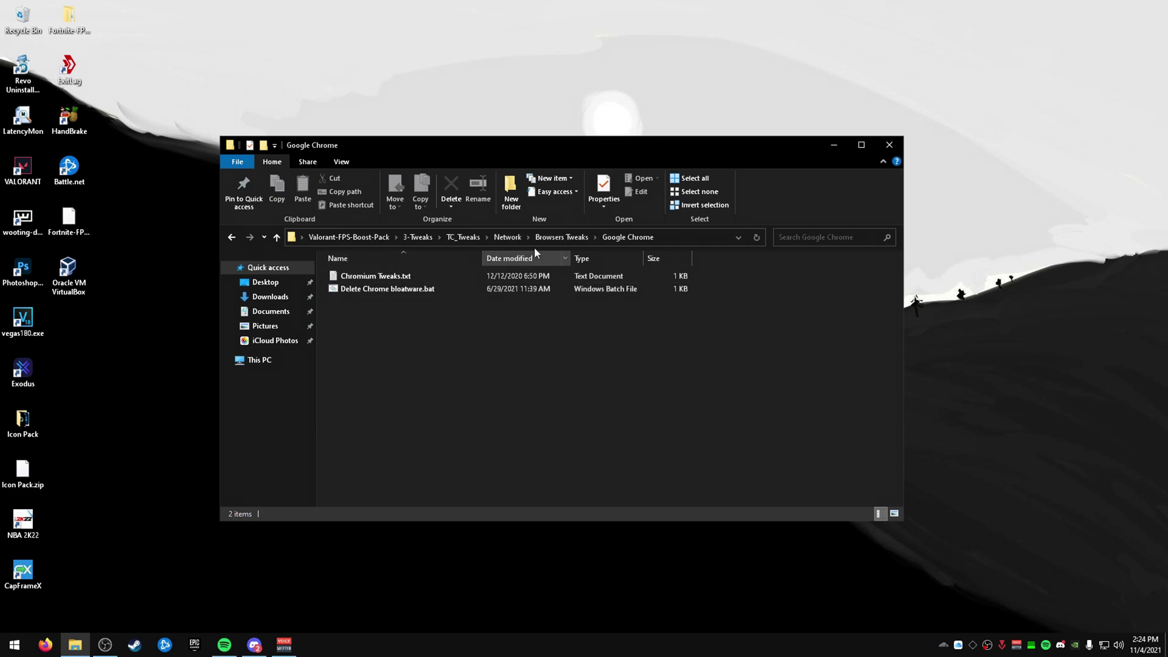
left_click(572, 238)
left_click(511, 238)
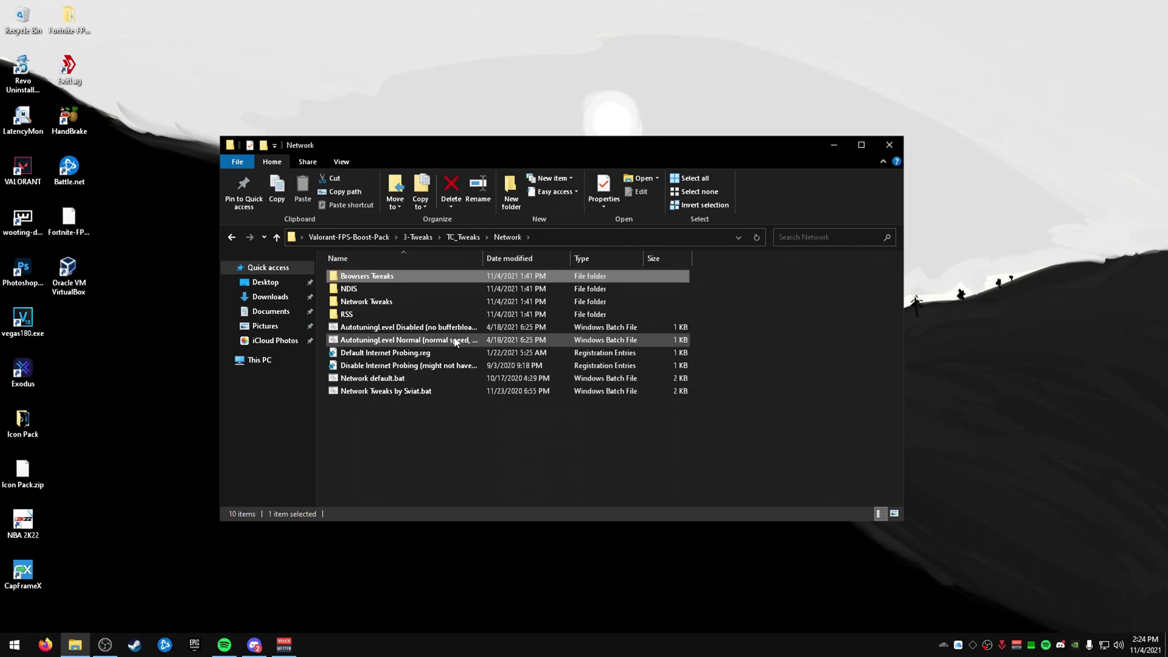
double_click(411, 288)
left_click(398, 292)
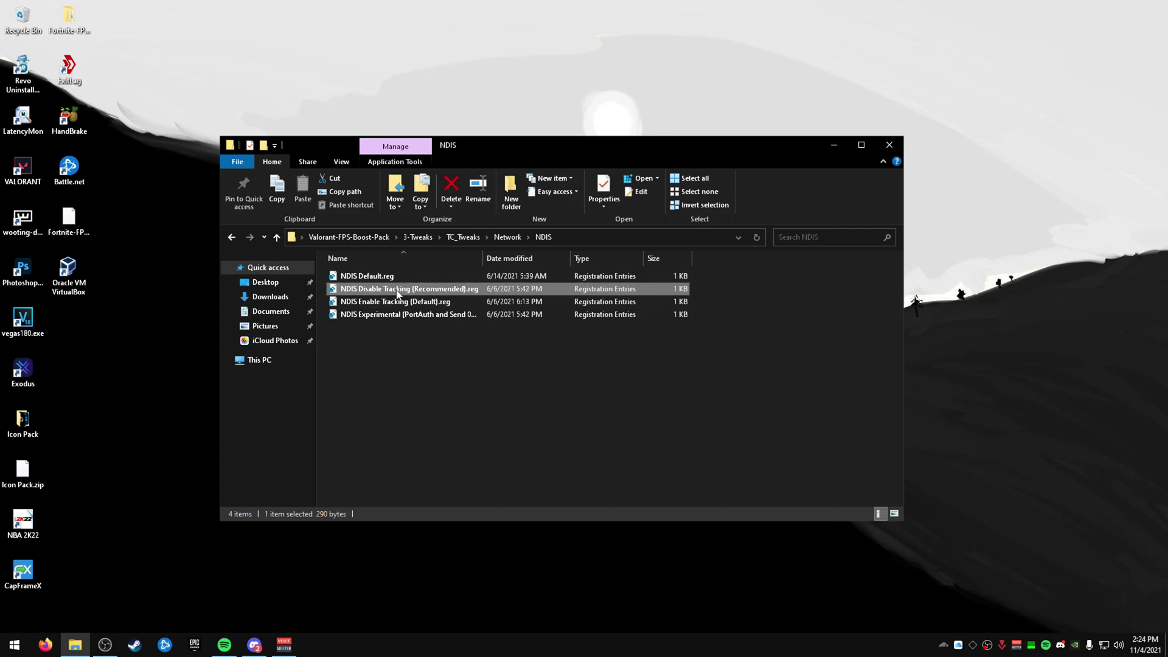
left_click(507, 238)
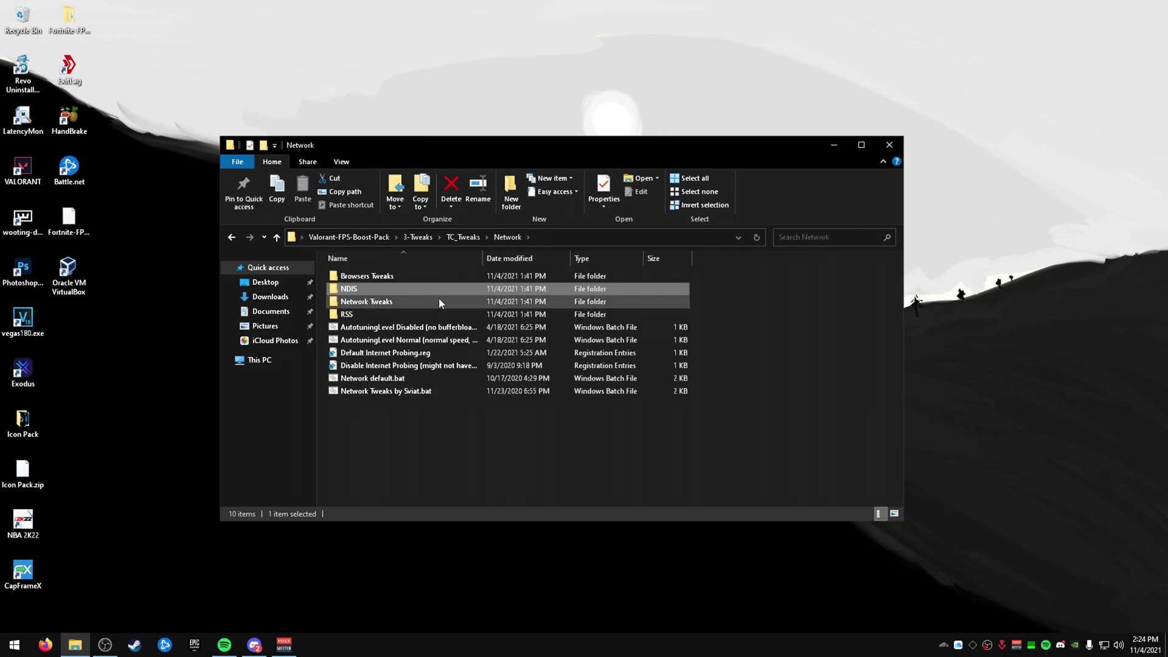
double_click(436, 300)
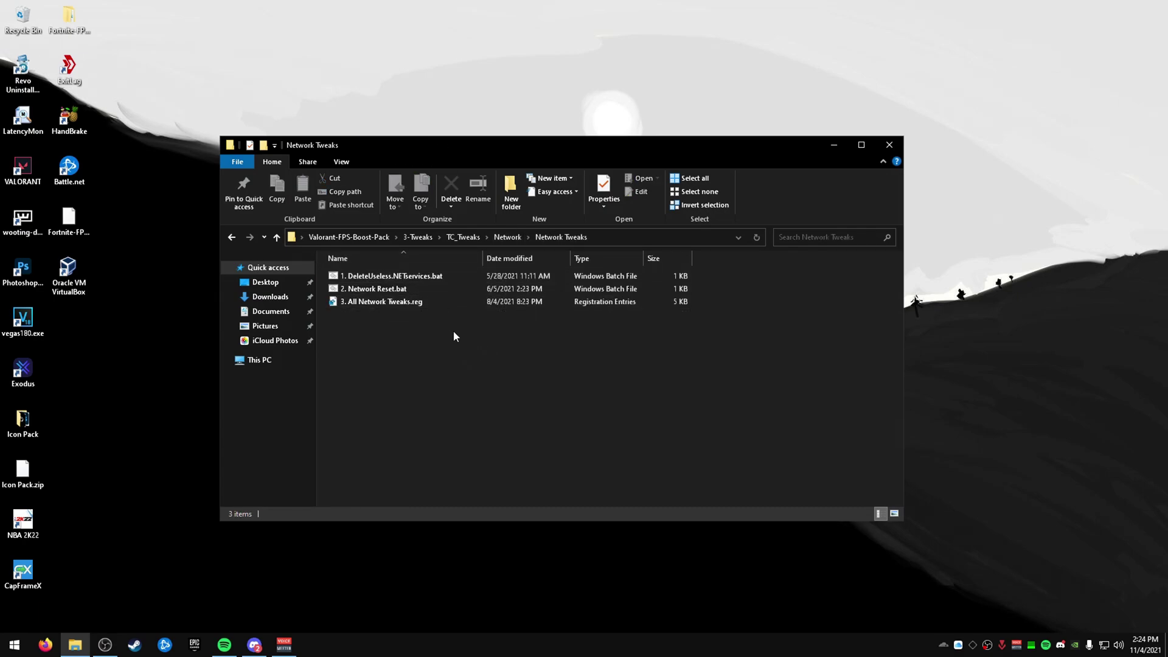
left_click_drag(416, 311, 436, 340)
left_click(507, 237)
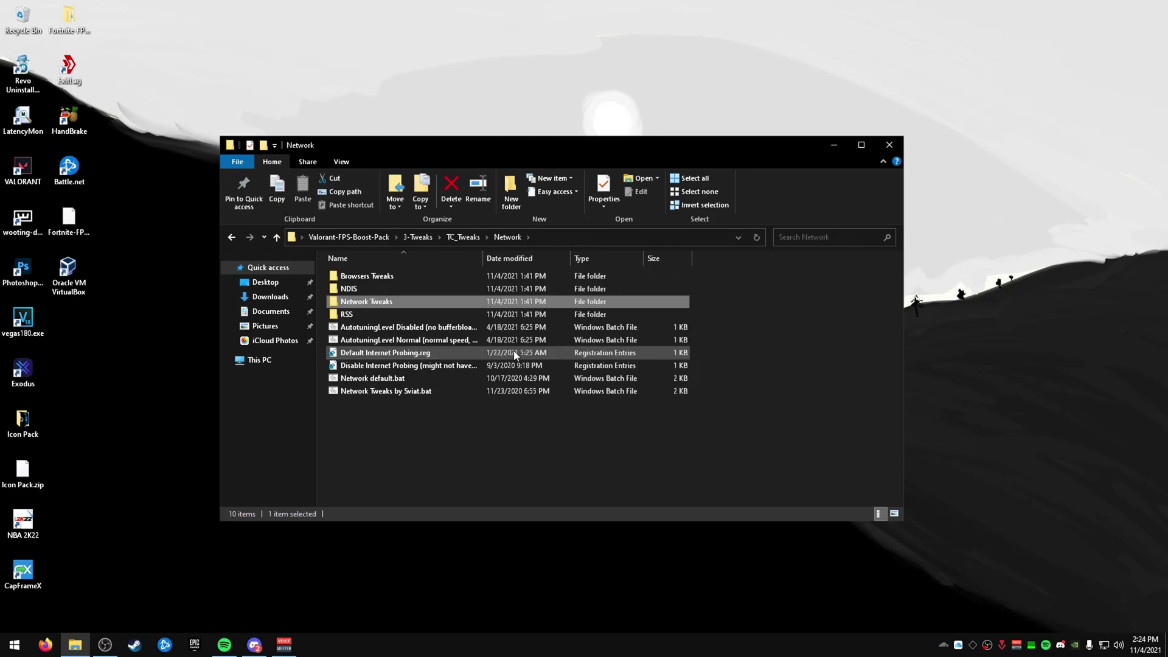
double_click(467, 319)
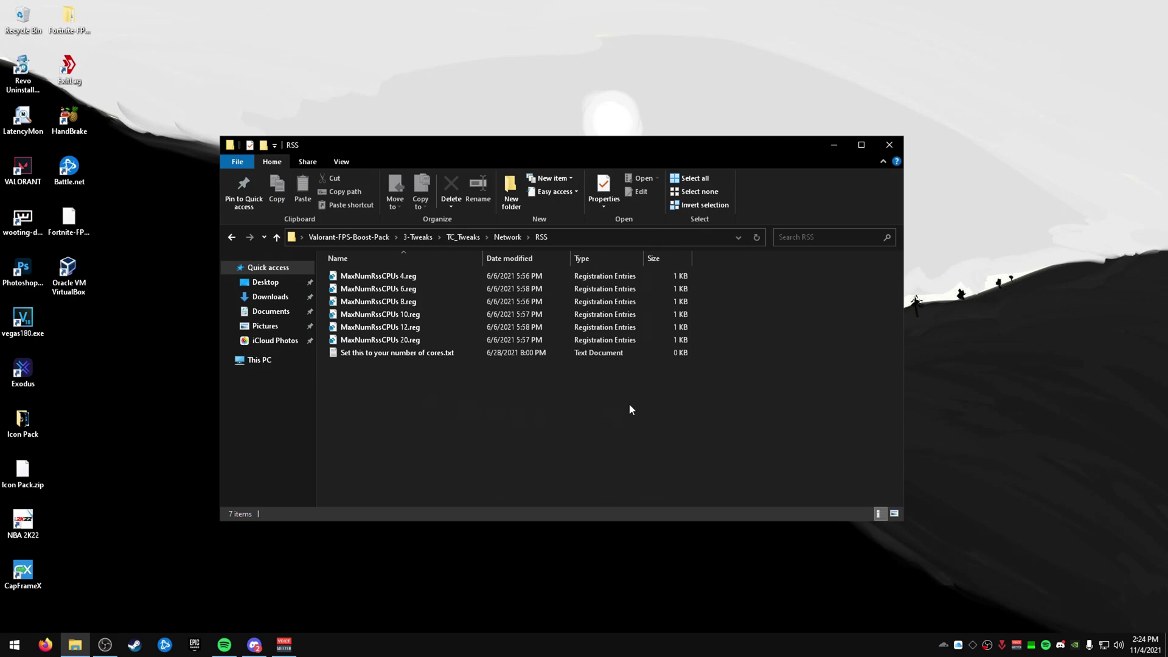
left_click(483, 287)
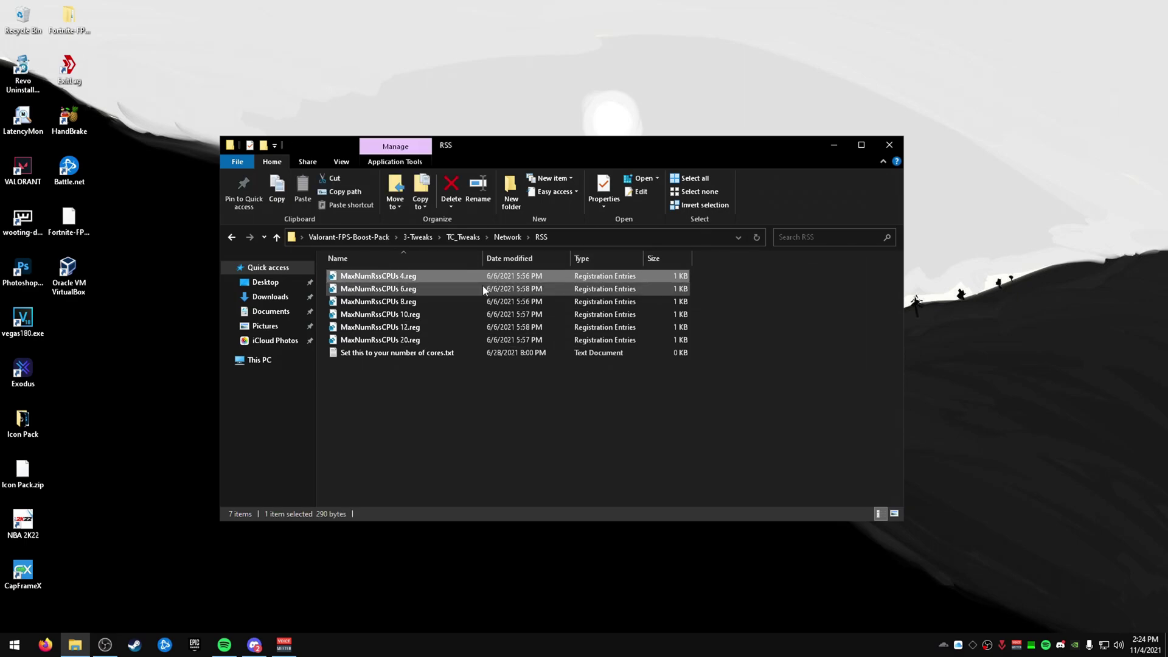
left_click(479, 301)
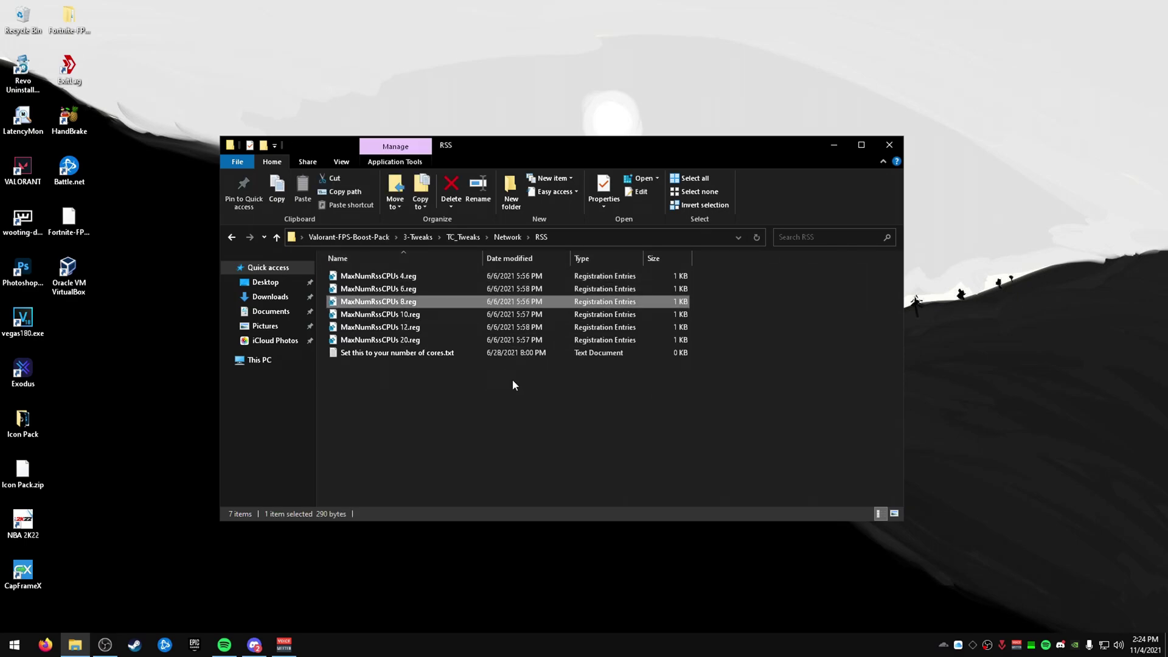
left_click_drag(513, 397, 433, 267)
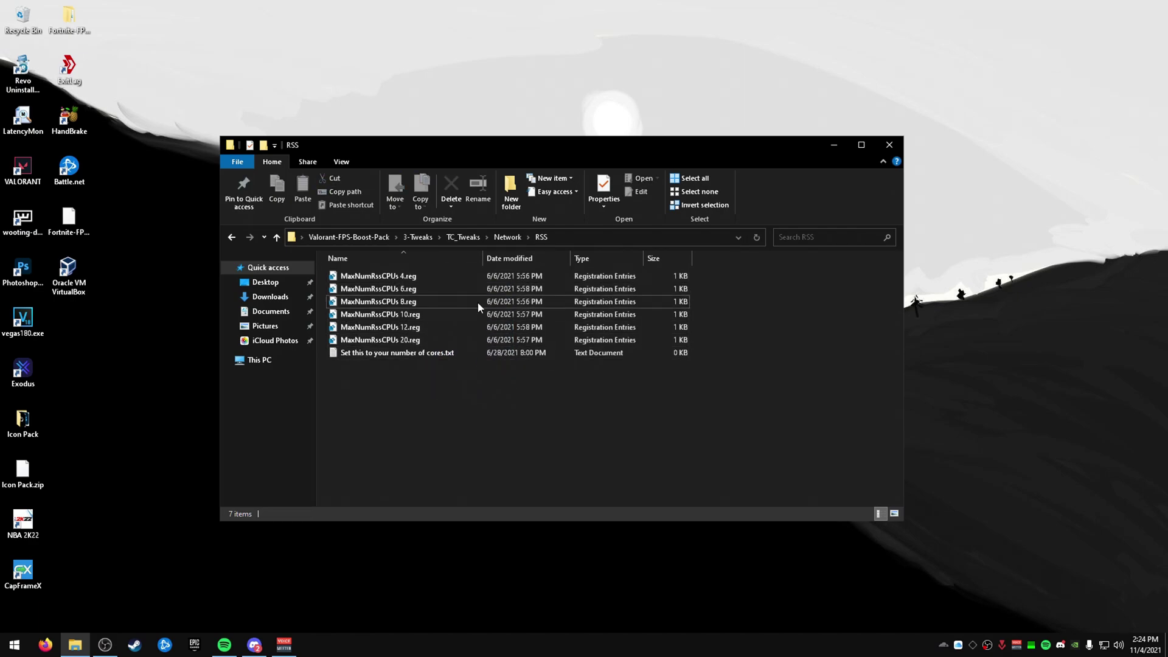
left_click(507, 237)
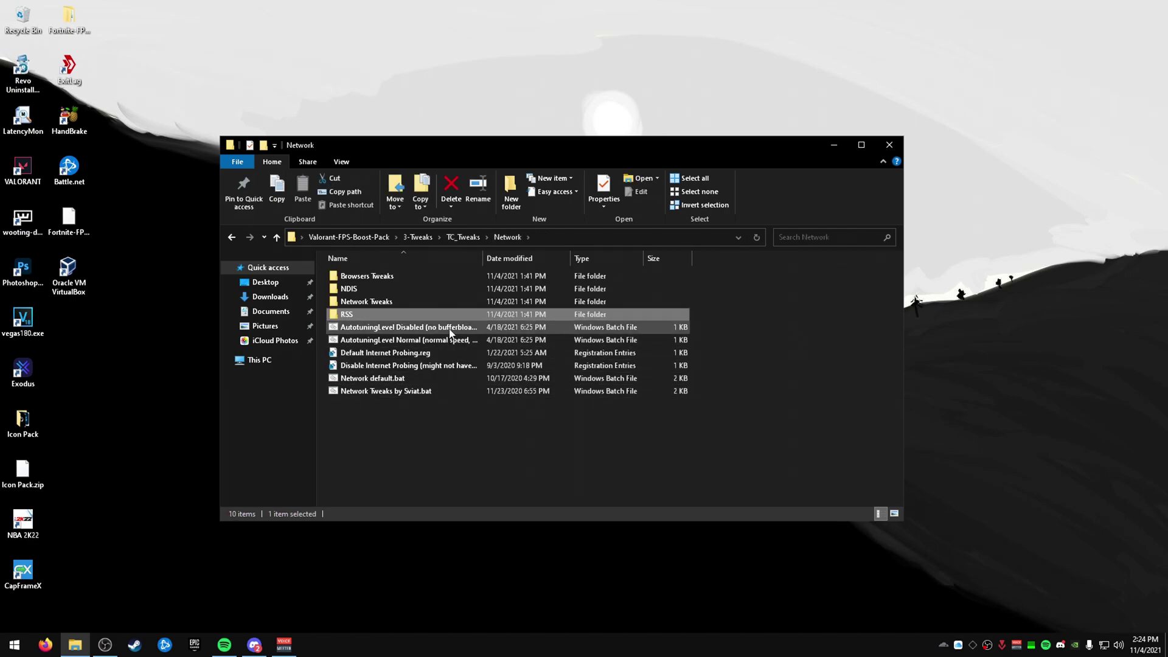
right_click(455, 337)
left_click(495, 348)
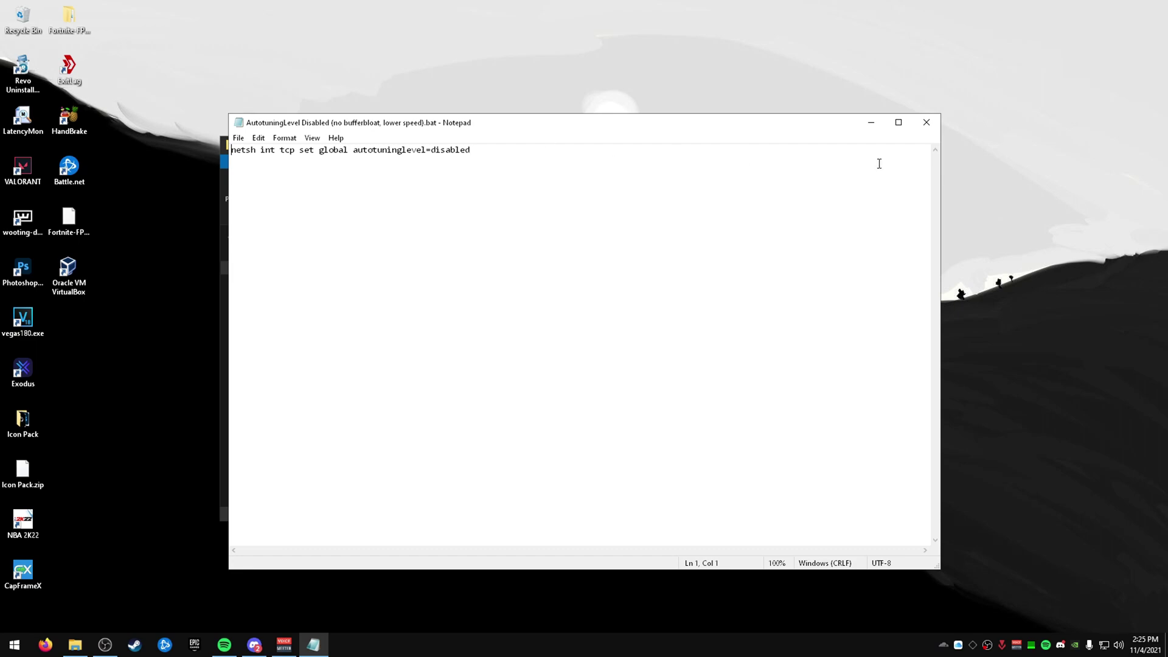
left_click(936, 126)
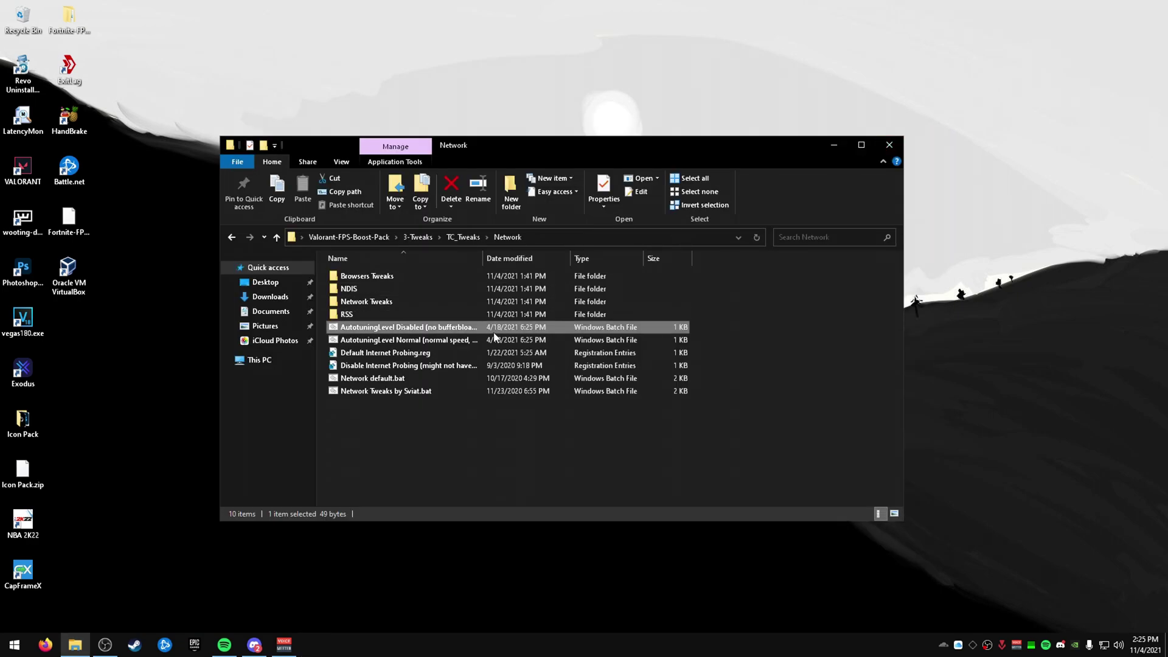
left_click(438, 340)
right_click(439, 341)
left_click(472, 366)
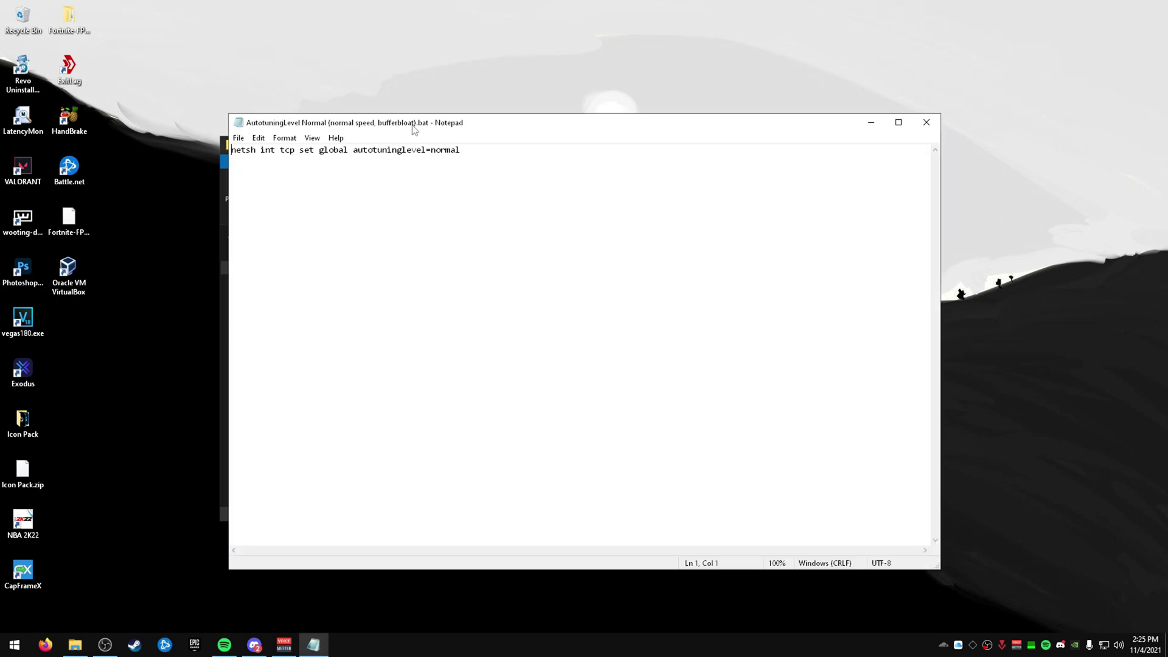
left_click(899, 122)
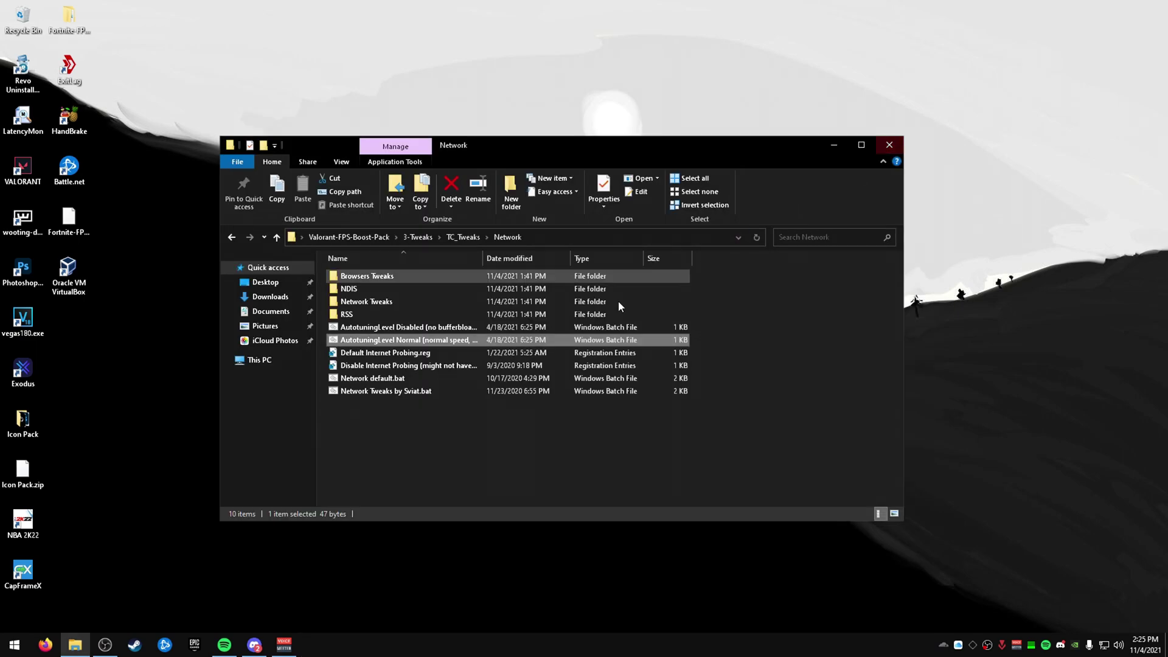
left_click(441, 353)
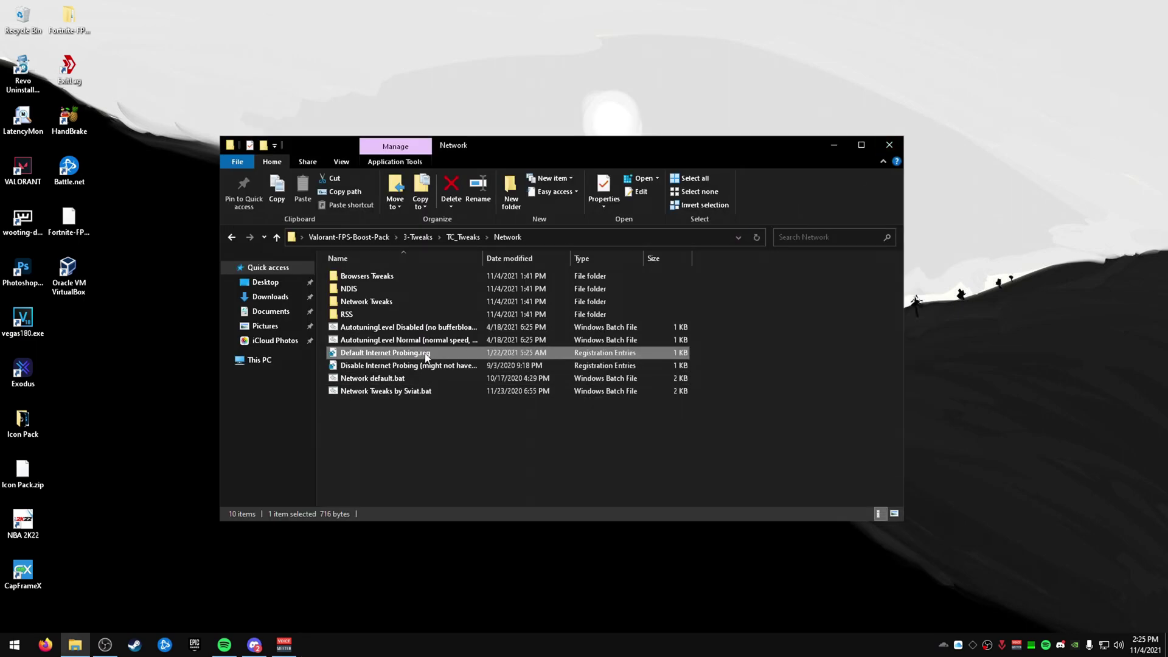
left_click(428, 366)
right_click(431, 367)
left_click(480, 392)
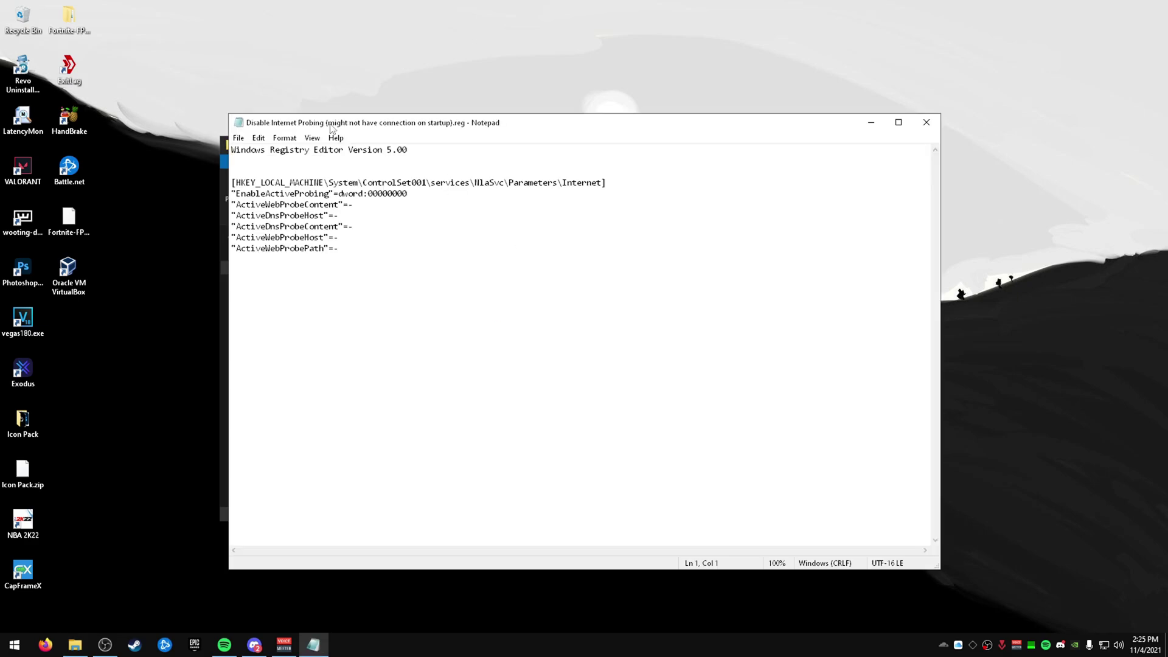
left_click(926, 123)
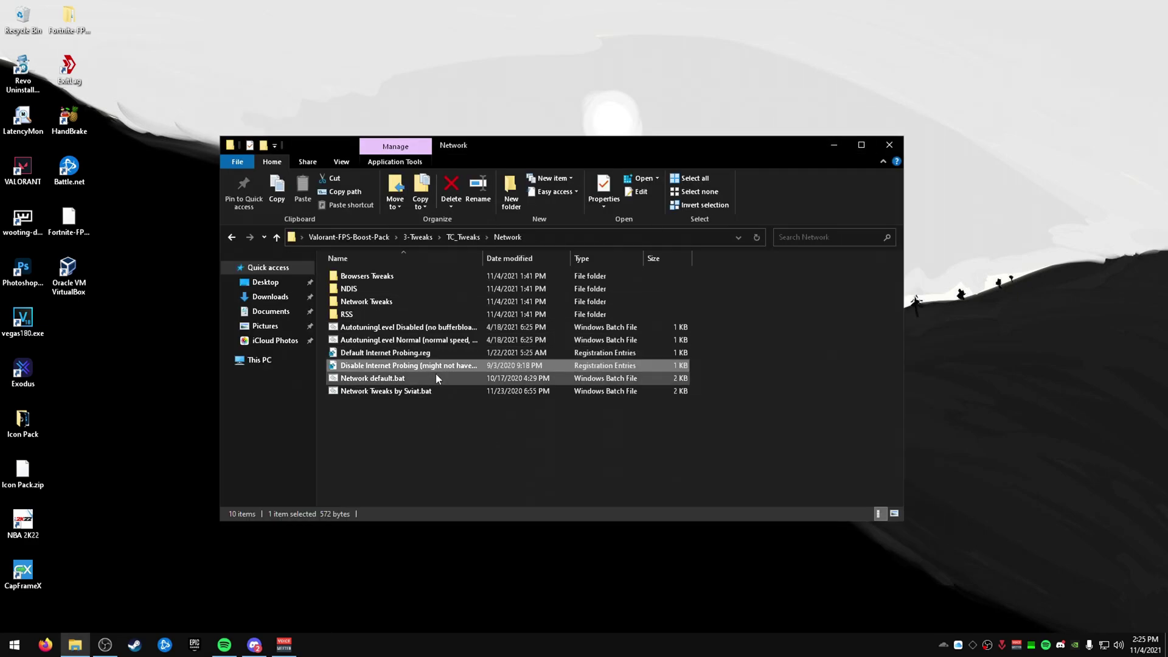
left_click_drag(404, 405, 399, 397)
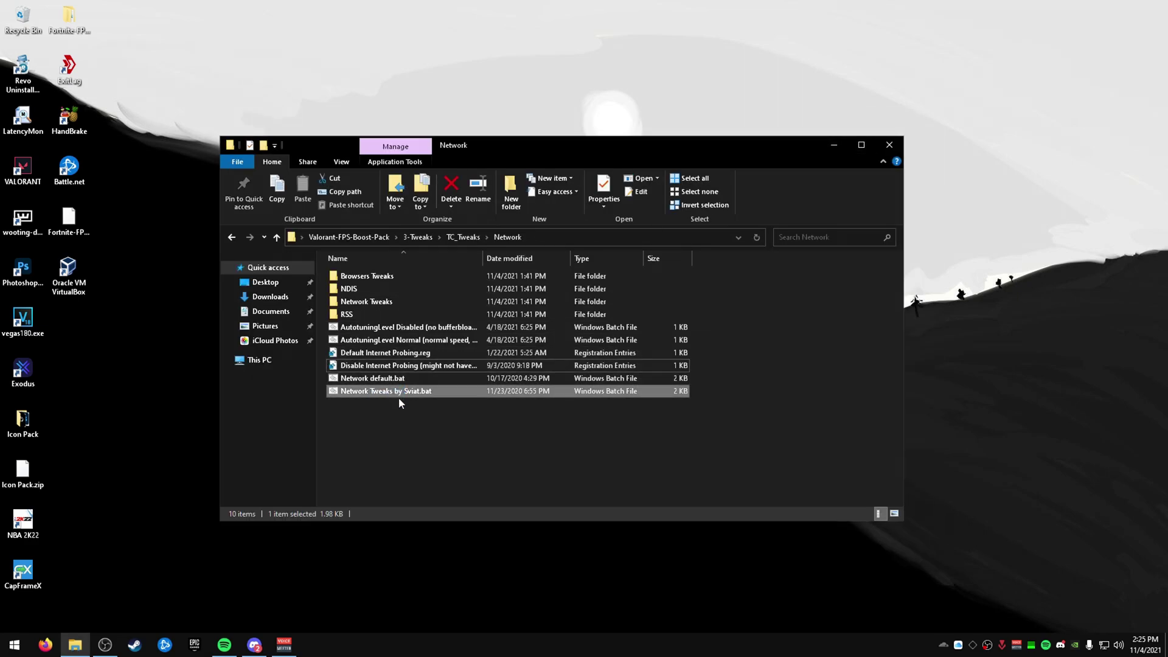
- Look through the PowerPlans and Registry Tweaks folders, returning to TC_Tweaks
left_click(462, 236)
left_click(388, 354)
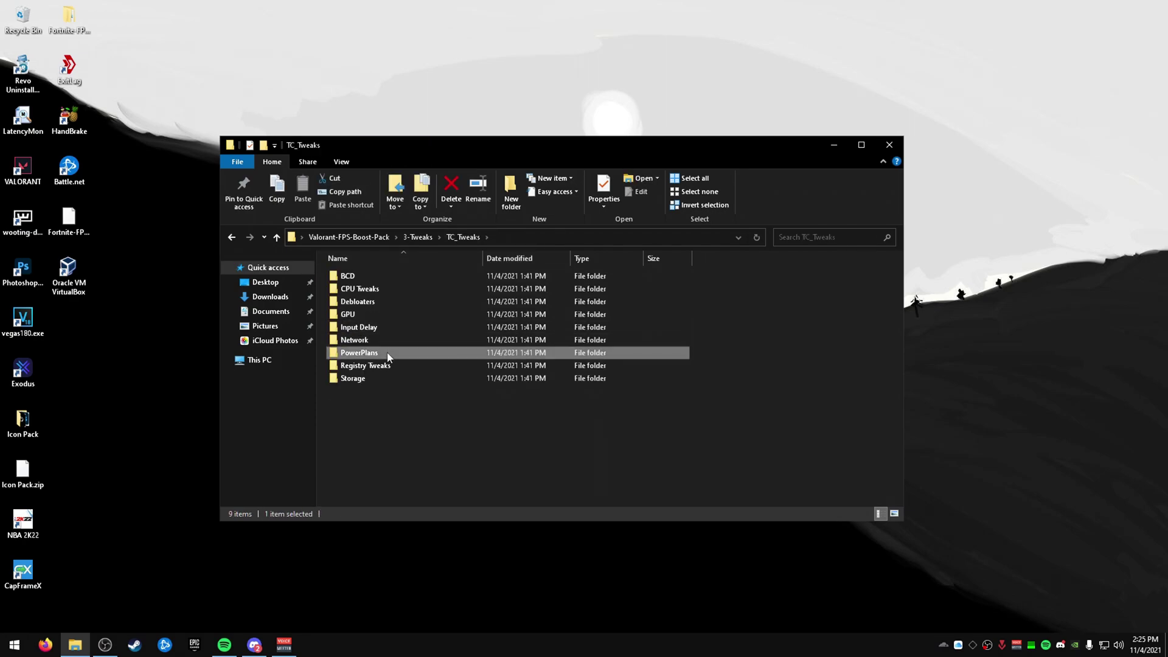
double_click(387, 354)
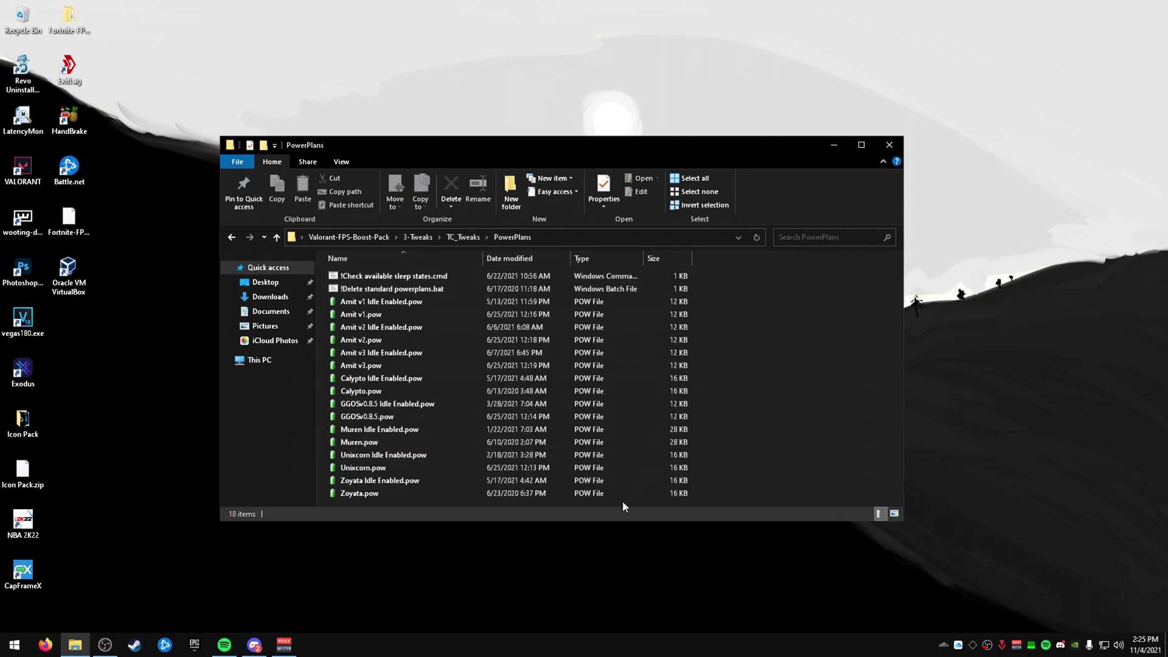
left_click(464, 237)
double_click(417, 366)
left_click_drag(466, 504, 478, 466)
left_click(473, 237)
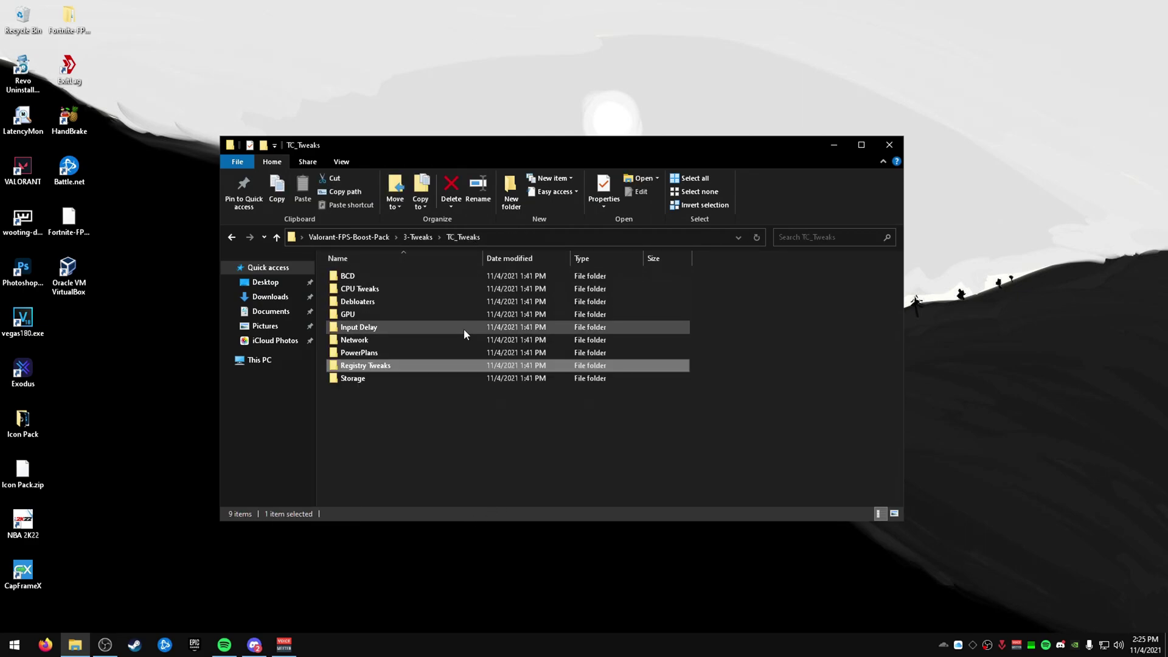
- Browse Storage's Memory Tweaks (1. RAM, 2. MISC Memory Tweaks), then go up to 3-Tweaks
double_click(434, 378)
mouse_move(432, 346)
left_mouse_down()
mouse_move(411, 279)
mouse_move(450, 348)
left_mouse_up()
double_click(399, 275)
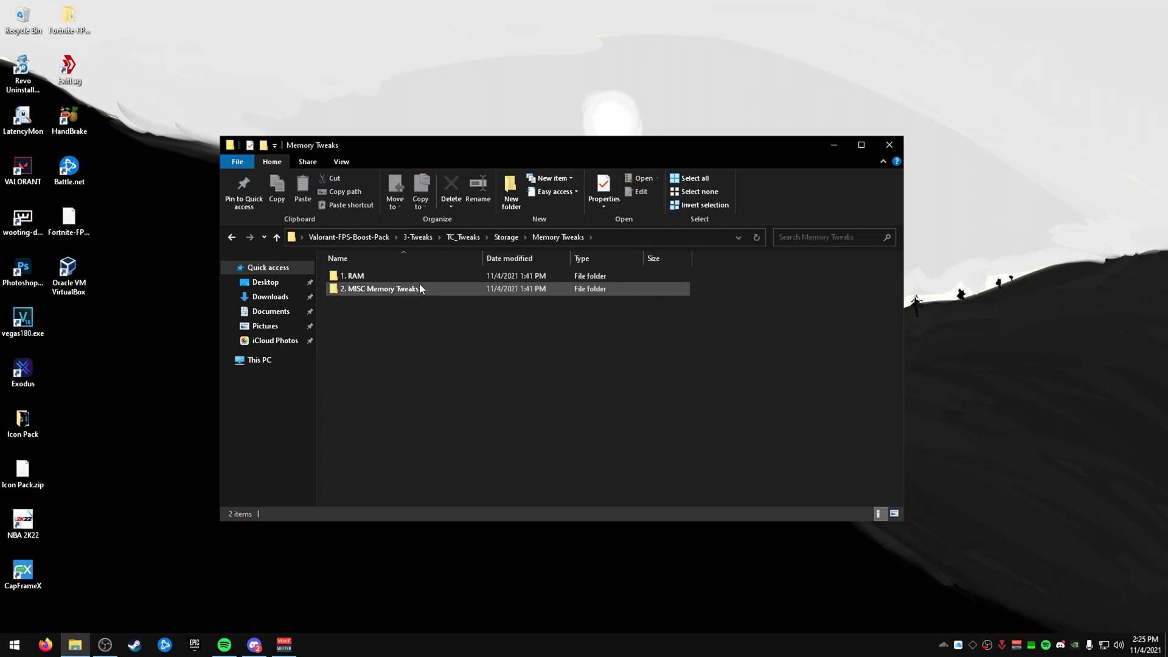
double_click(420, 277)
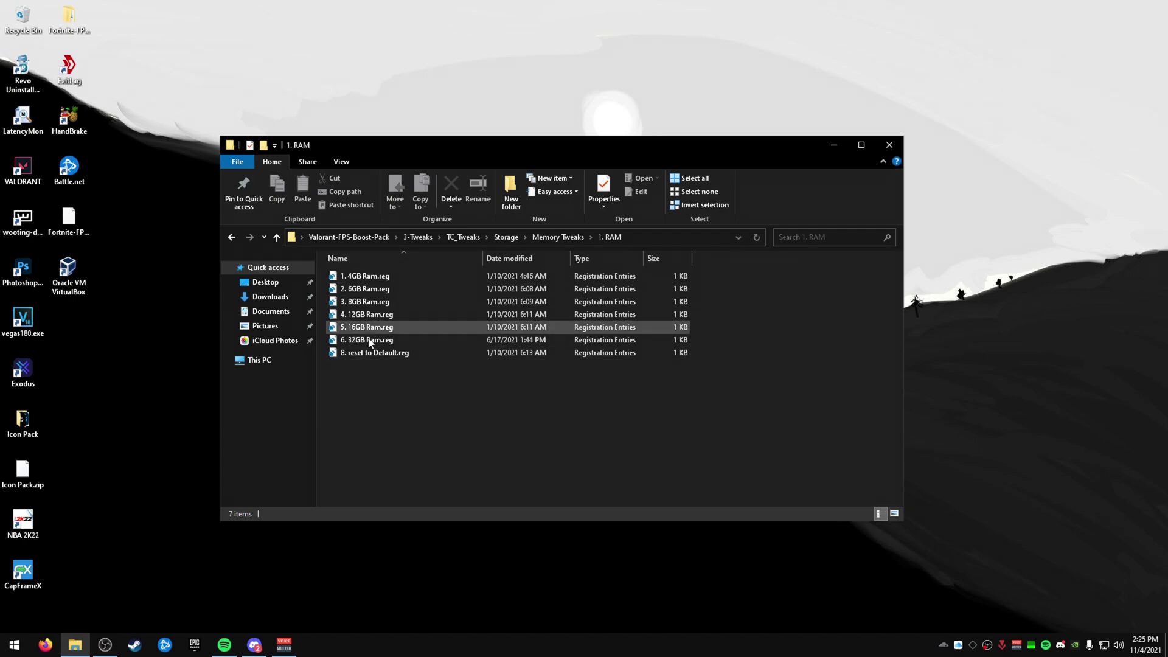
key("BackSpace")
double_click(422, 289)
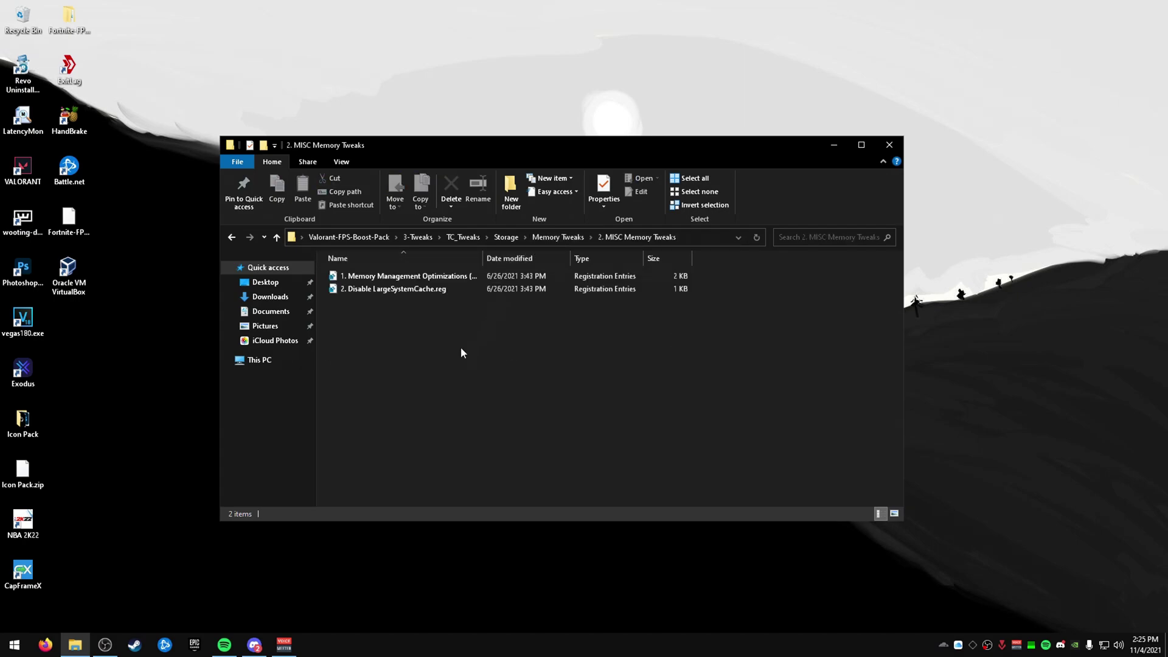
left_click_drag(437, 270, 407, 312)
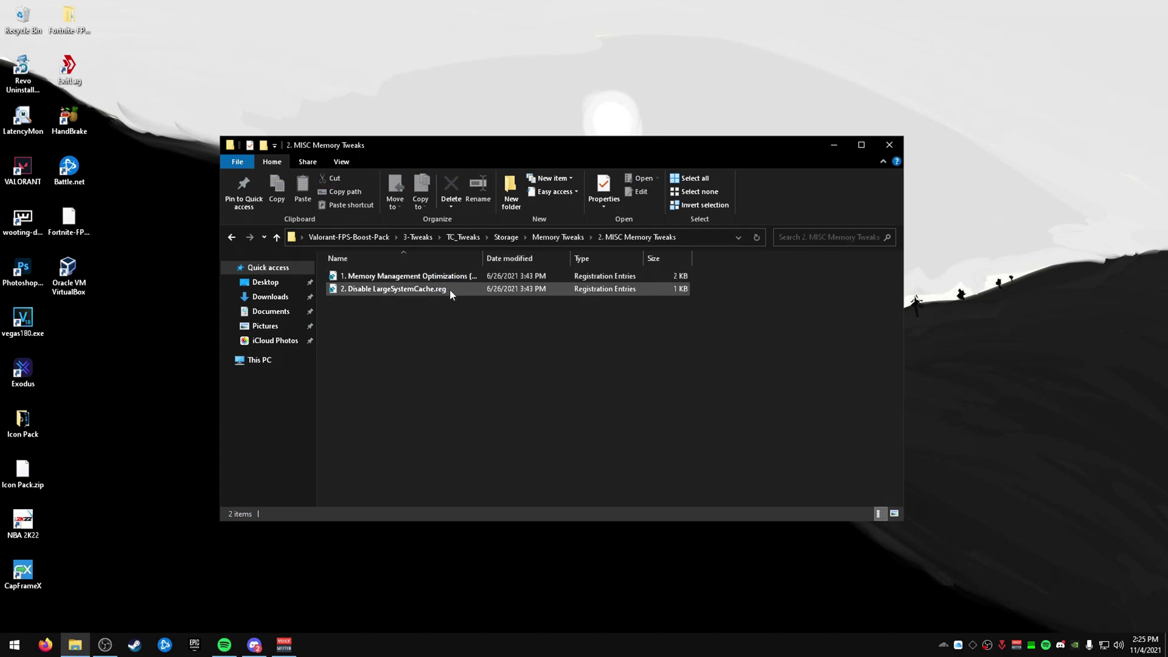
left_click(453, 237)
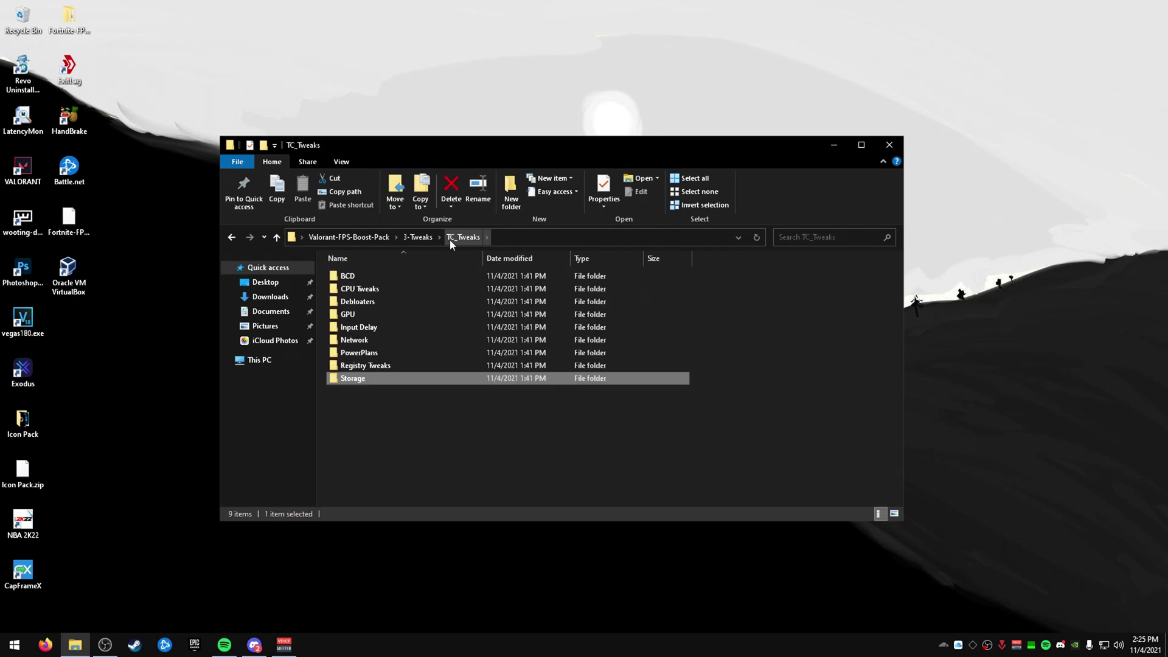
left_click(417, 237)
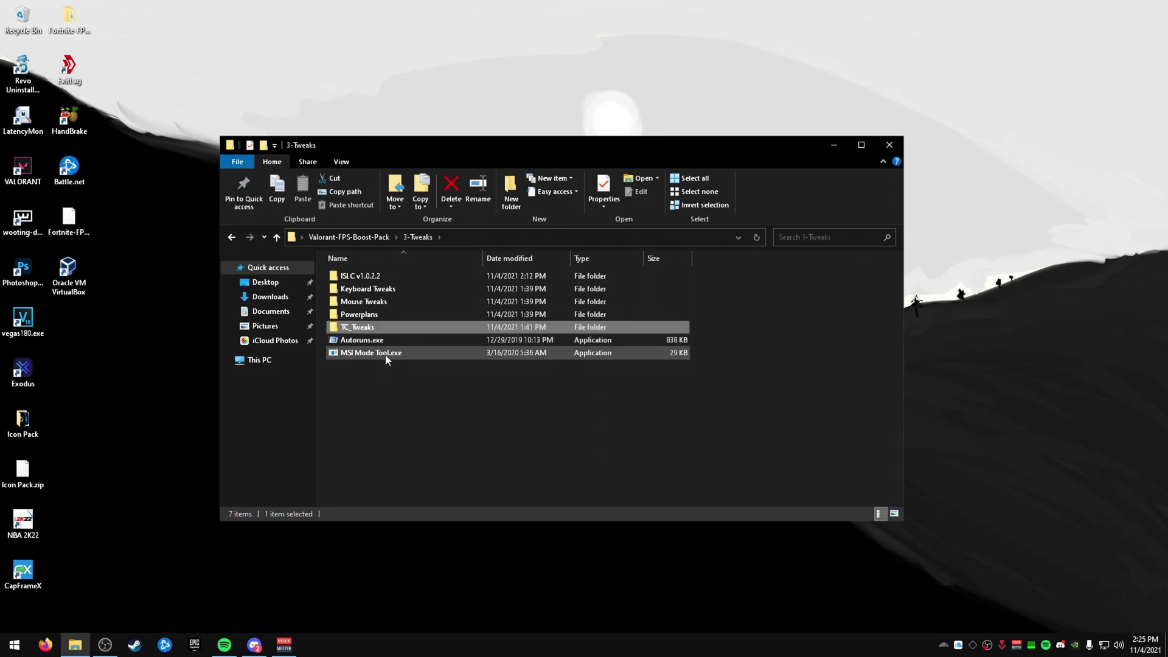
double_click(401, 339)
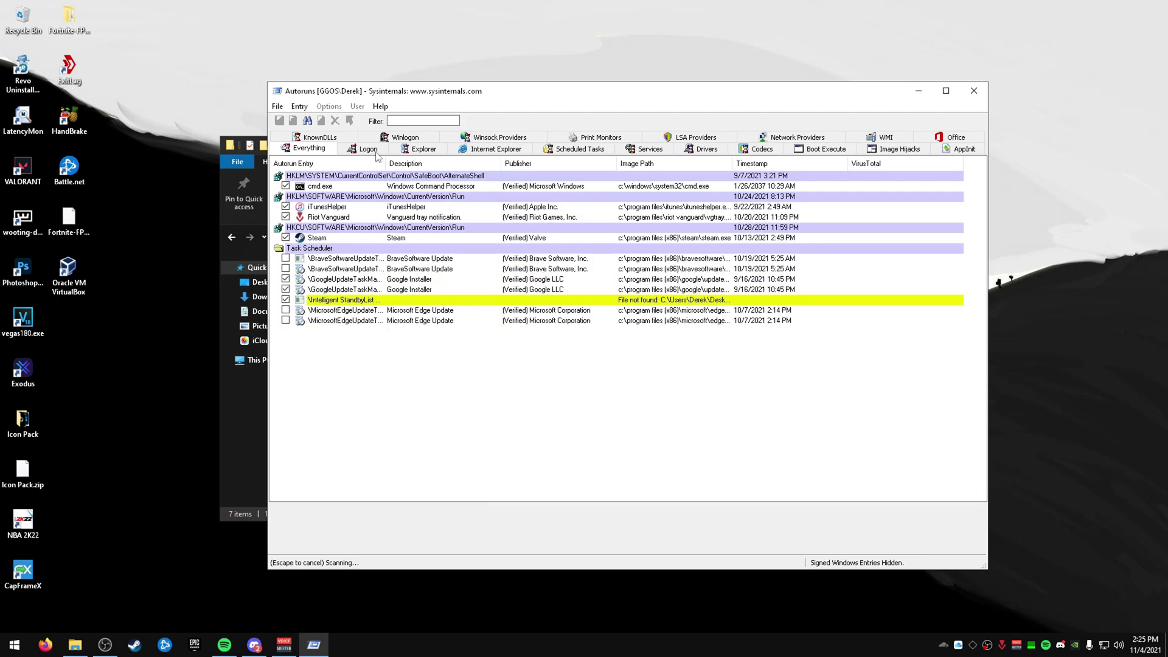
double_click(360, 91)
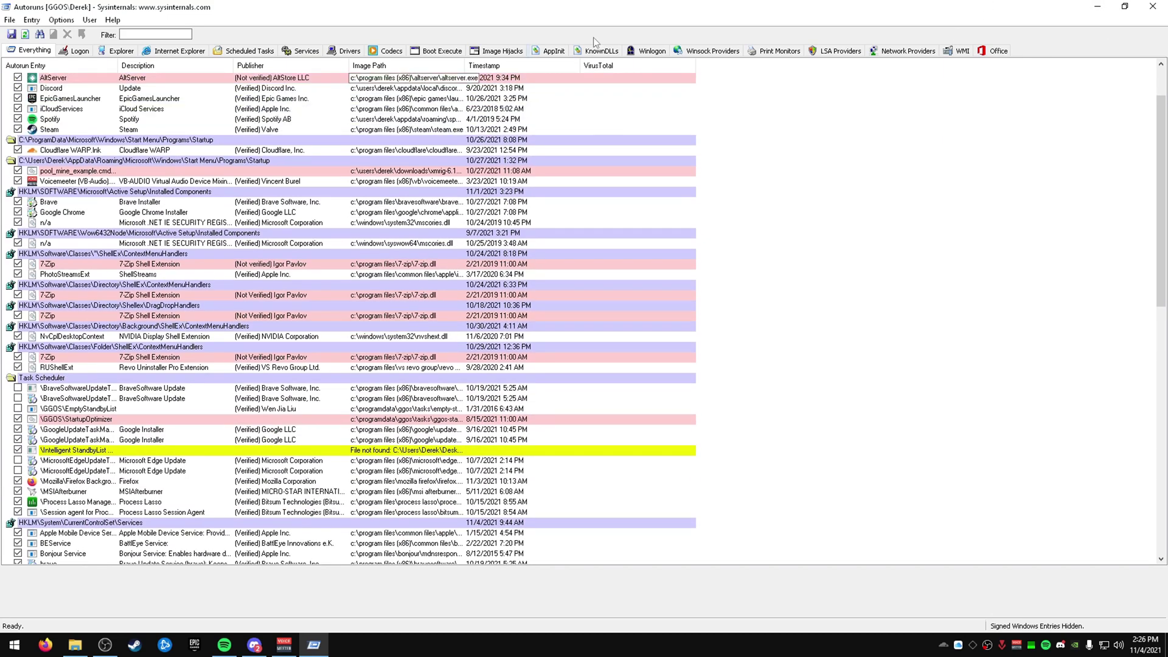
left_click(1154, 6)
- Run MSI Mode Tool.exe as administrator
left_click(371, 352)
right_click(373, 352)
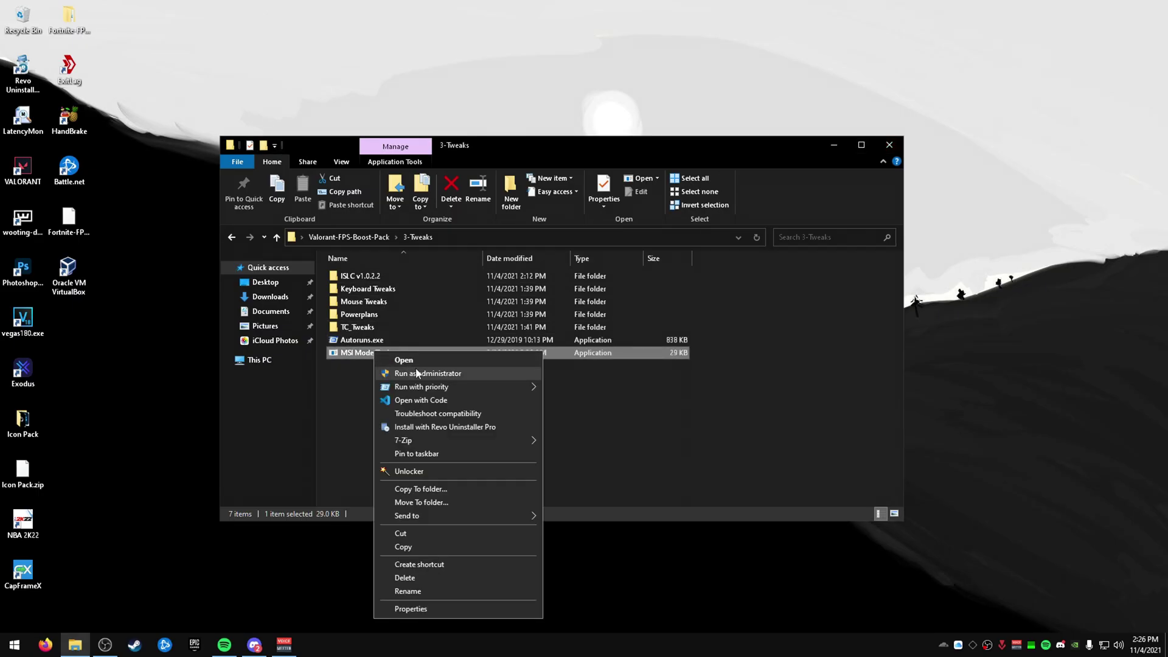
left_click(392, 373)
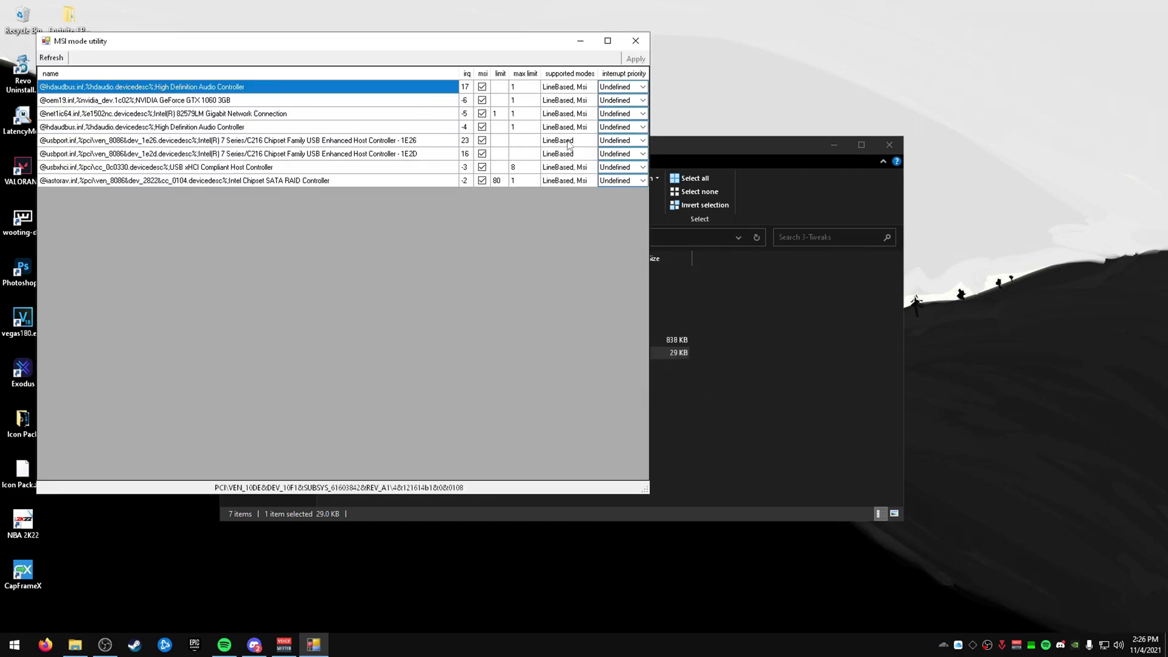
- Check the GTX 1060, HD Audio and Intel network entries, close the tool, and return to Valorant-FPS-Boost-Pack
left_click(231, 102)
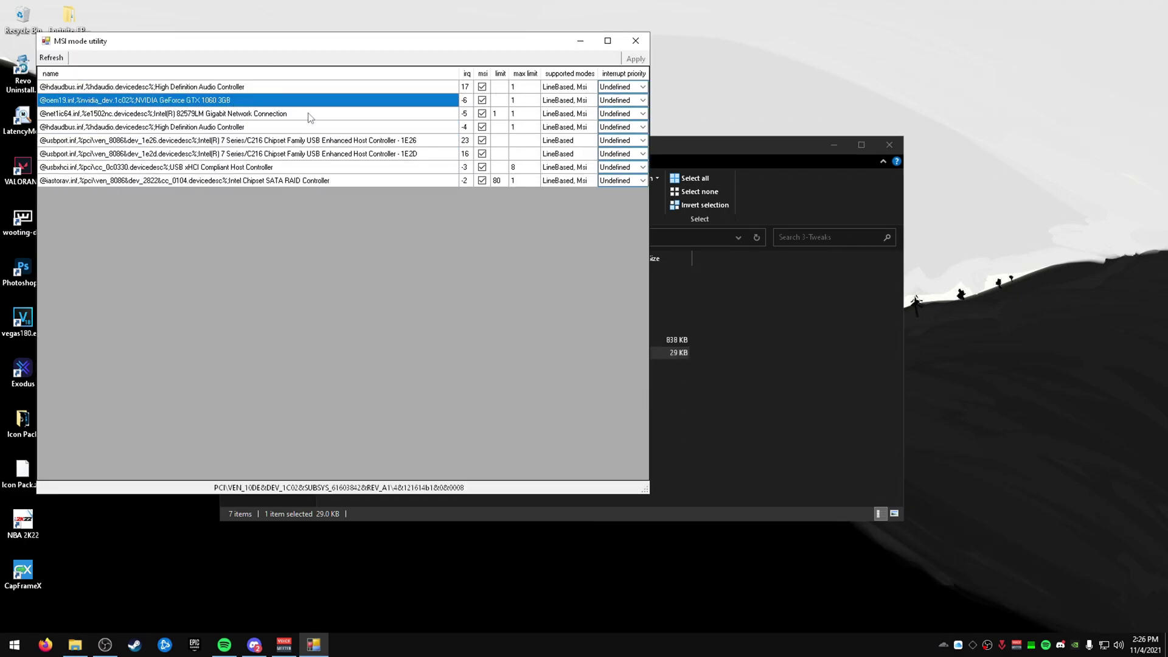
left_click(312, 89)
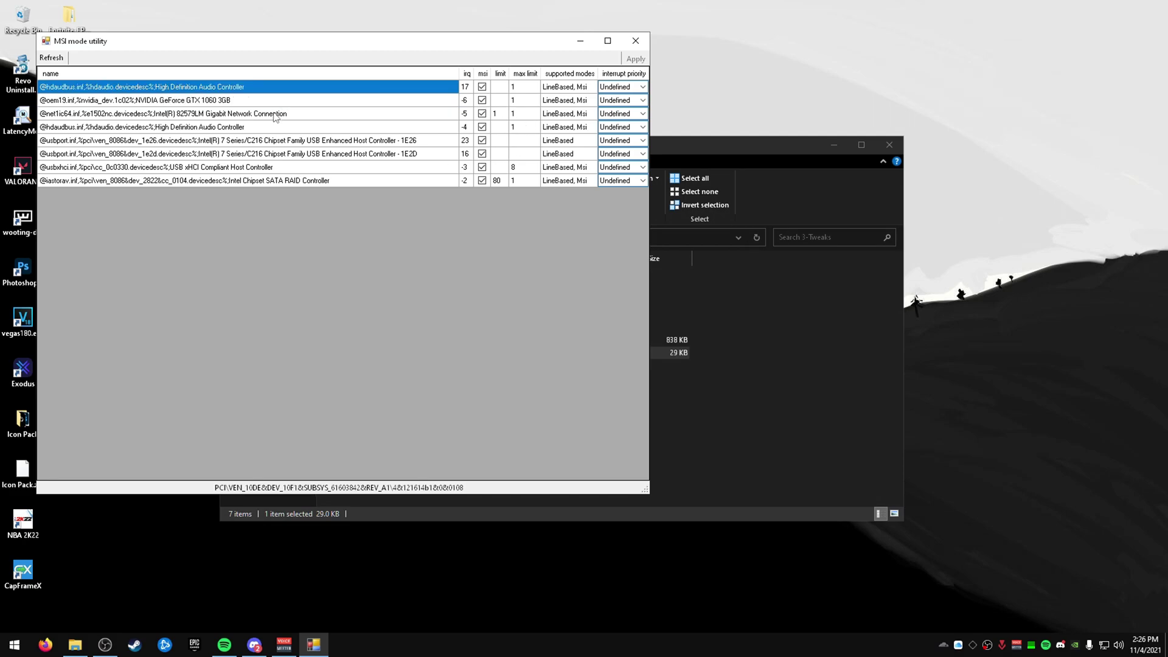
left_click(254, 116)
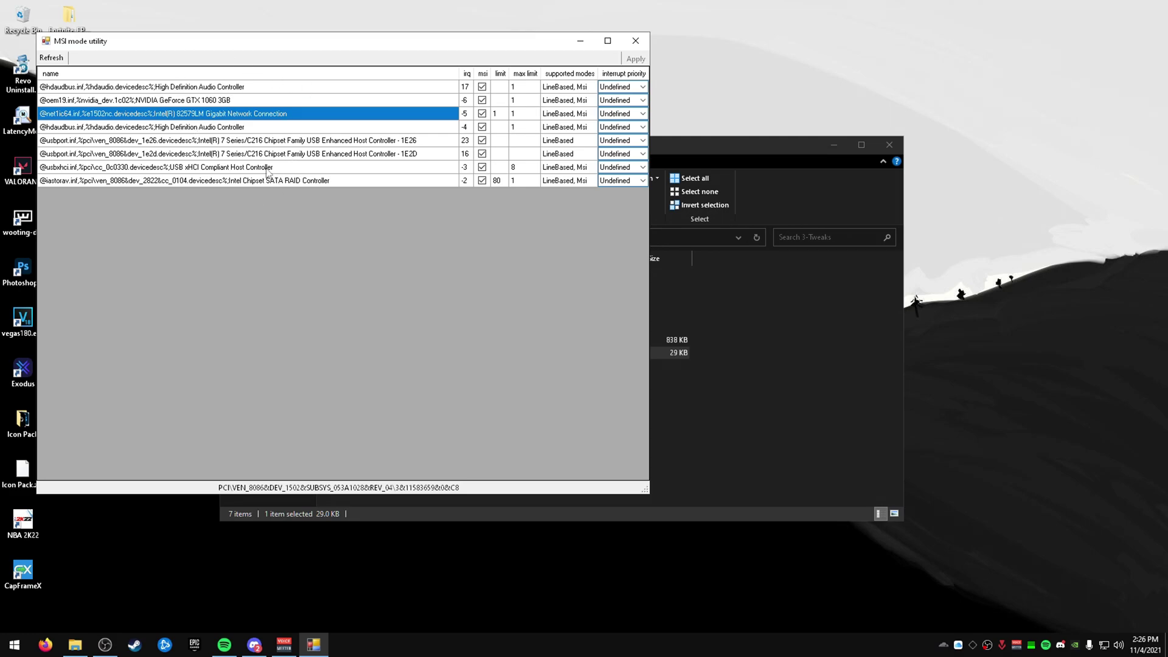
left_click(636, 40)
left_click(385, 237)
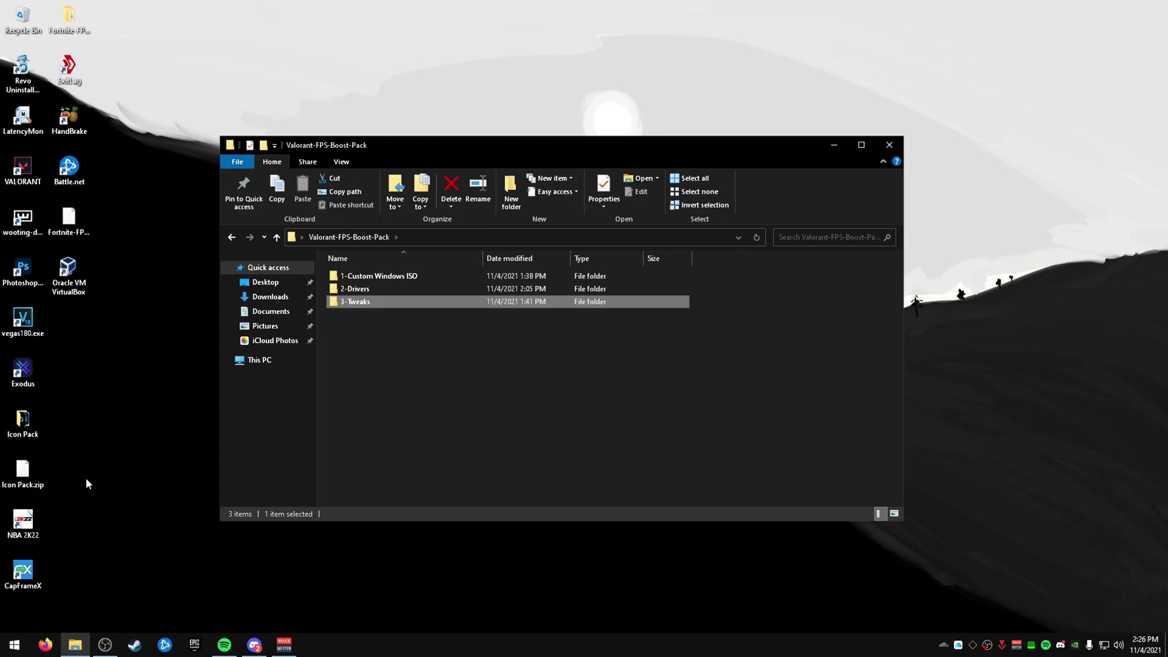
- Go from the VALORANT shortcut's file location to the Riot Games\VALORANT\live folder
right_click(29, 165)
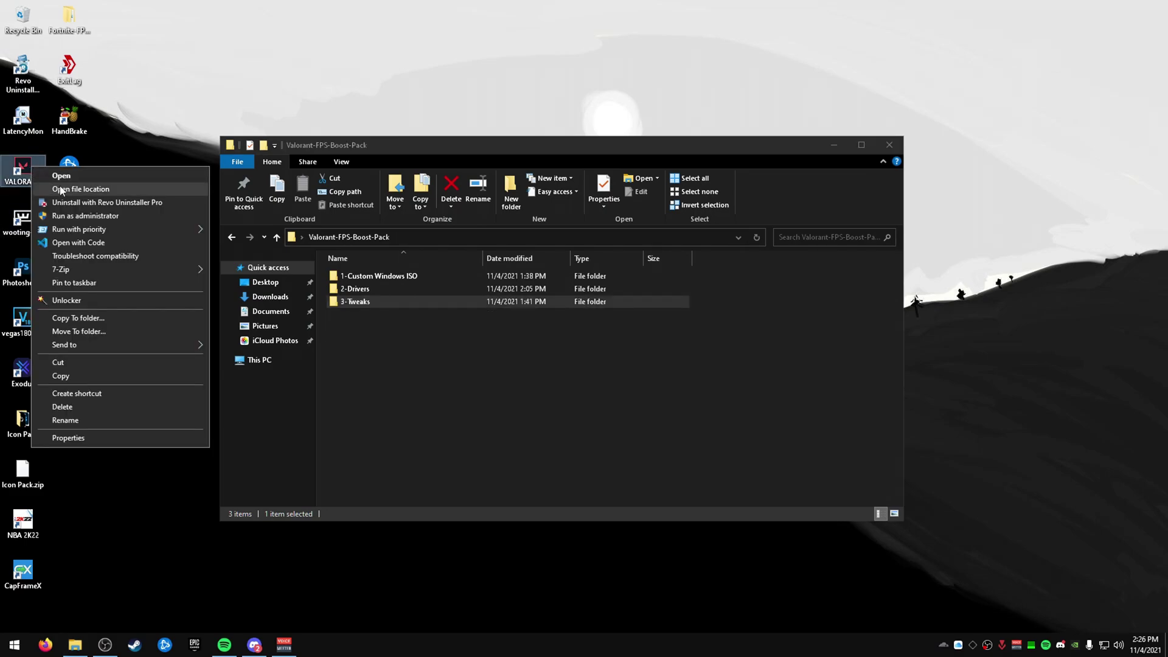
left_click(60, 187)
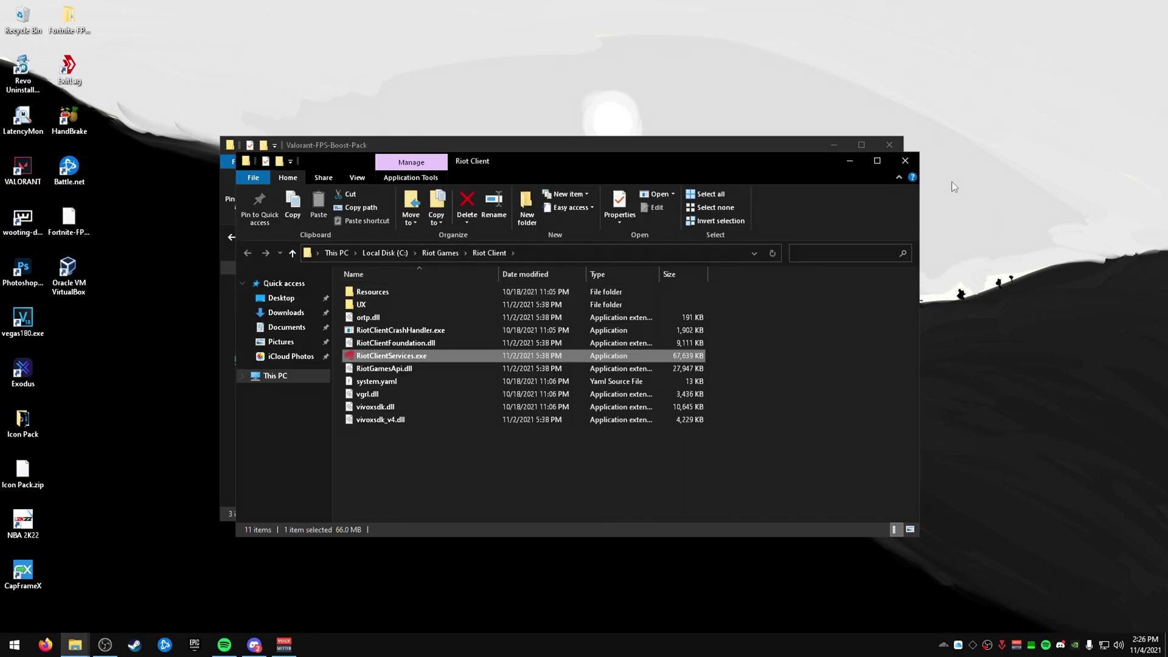
left_click(447, 253)
double_click(400, 303)
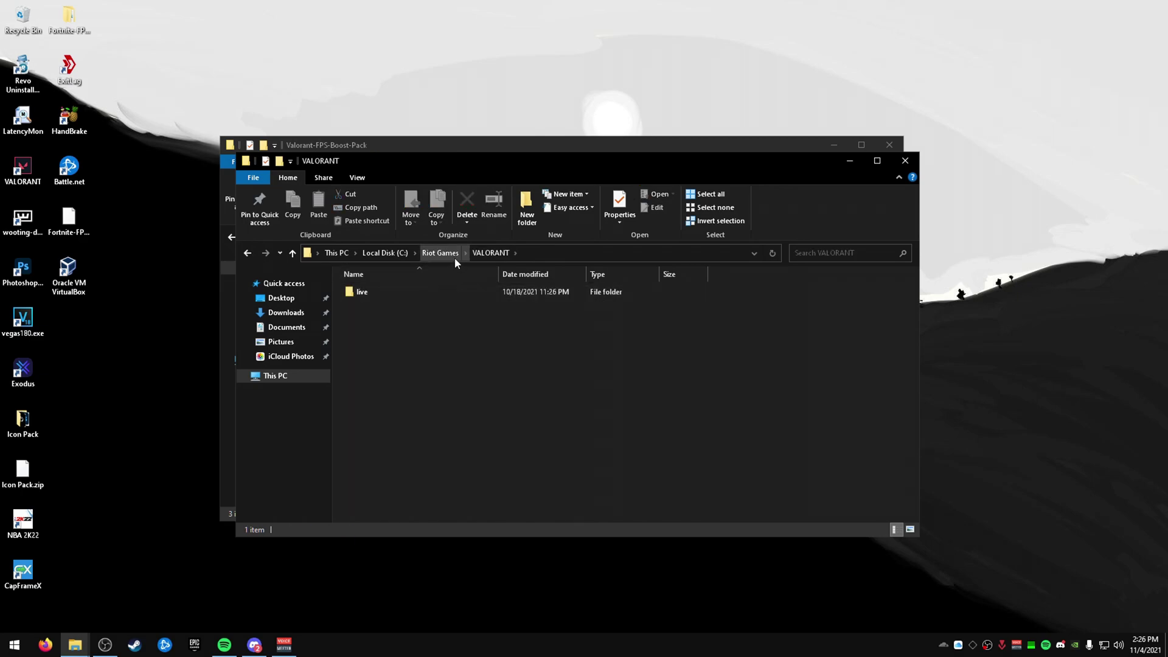
double_click(381, 290)
- Disable fullscreen optimizations for VALORANT.exe in its Compatibility properties and apply
left_click(397, 341)
right_click(397, 340)
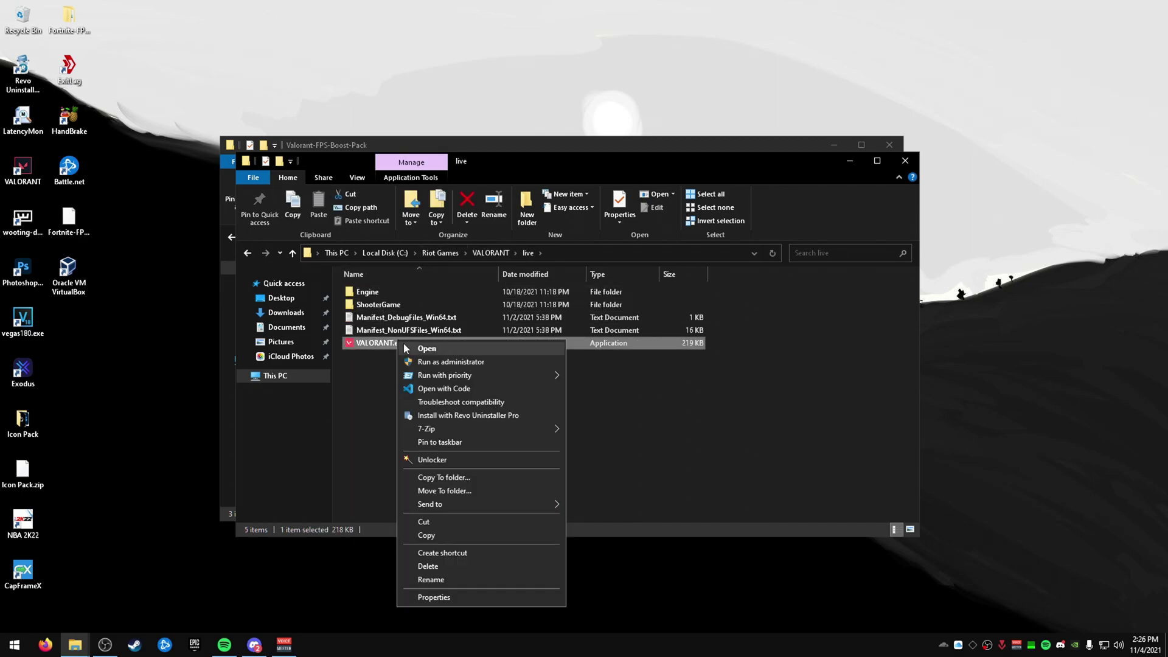
left_click(465, 599)
left_click(457, 337)
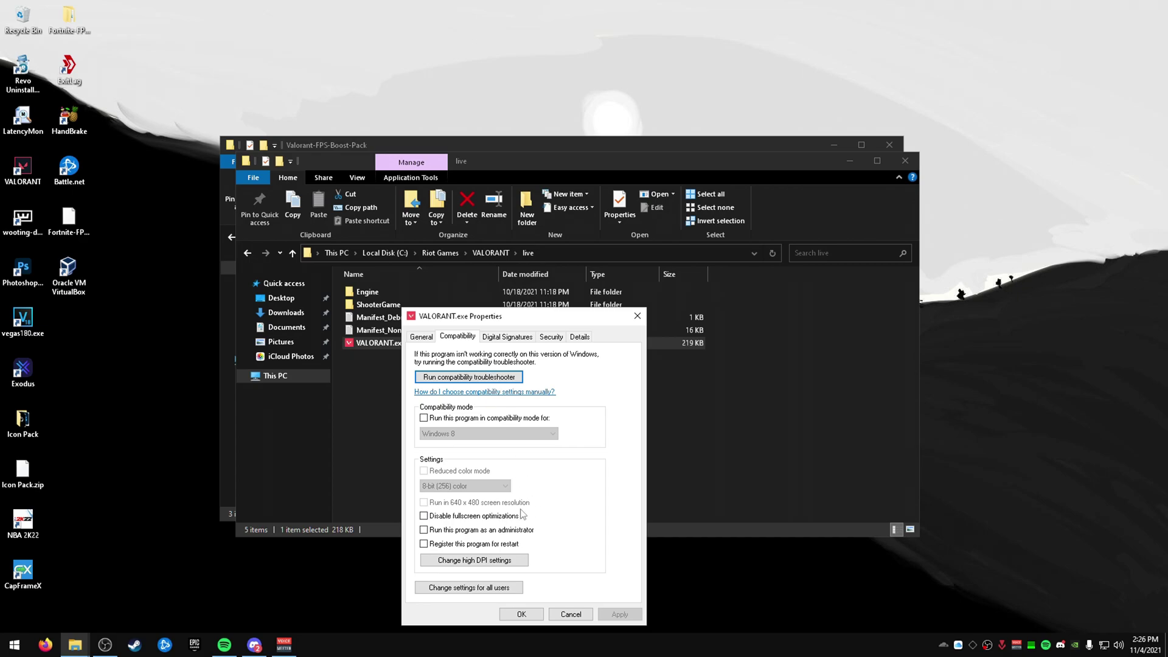
left_click(482, 517)
left_click(619, 614)
left_click(521, 615)
- Open the properties of VALORANT-Win64-Shipping.exe in ShooterGame\Binaries\Win64
double_click(407, 306)
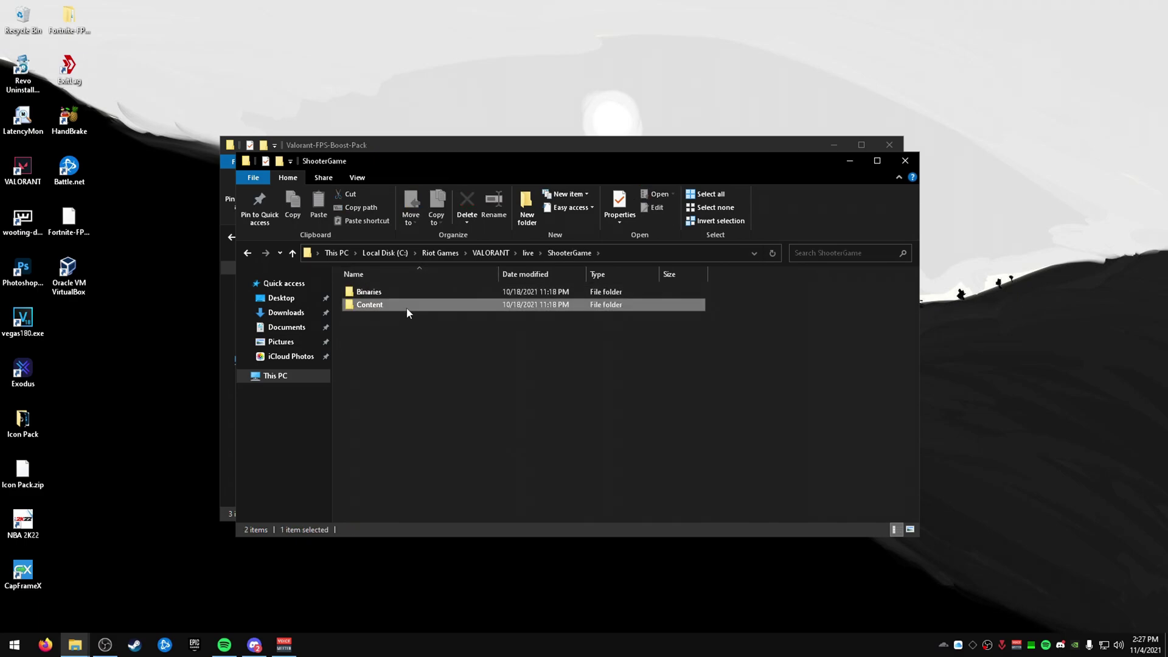
double_click(407, 306)
left_click(570, 254)
double_click(419, 291)
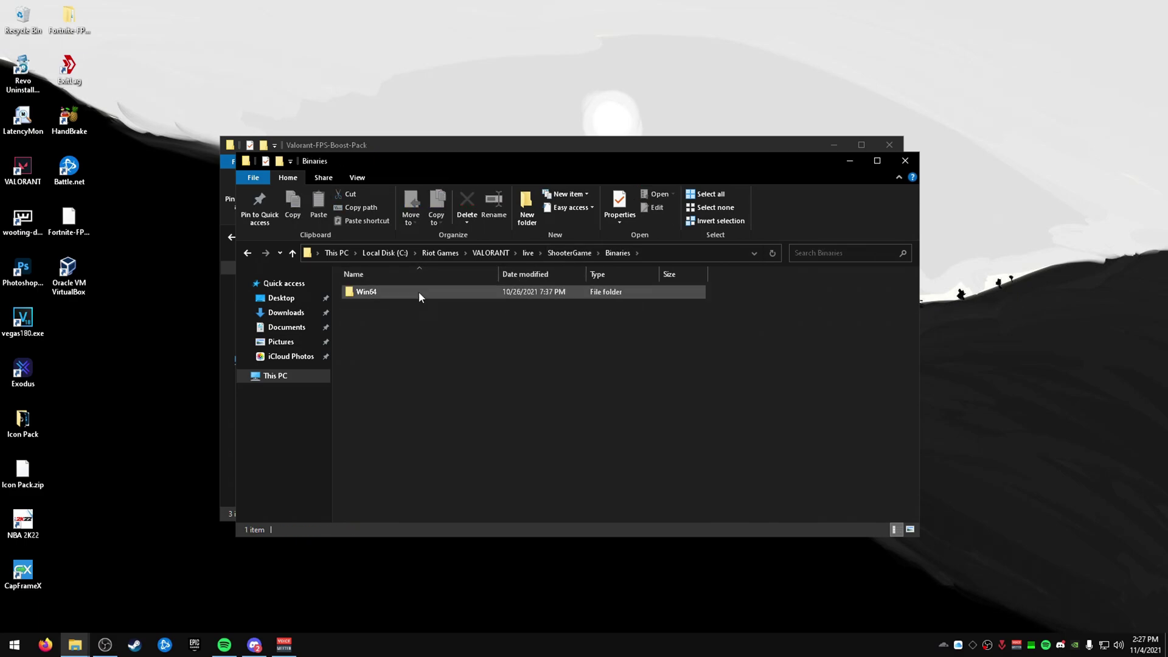
double_click(418, 291)
scroll(457, 450, "down", 4)
scroll(458, 450, "down", 7)
right_click(433, 479)
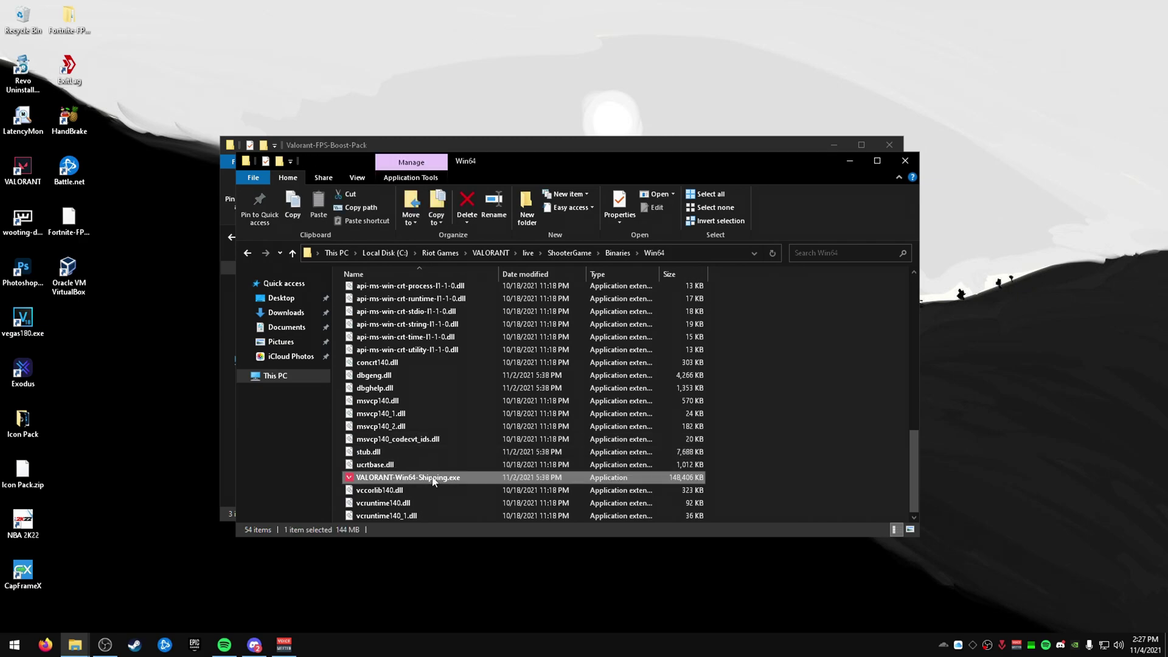
left_click(483, 469)
- Confirm VALORANT-Win64-Shipping.exe's compatibility settings, then close the Win64 and Valorant-FPS-Boost-Pack windows
left_click(494, 336)
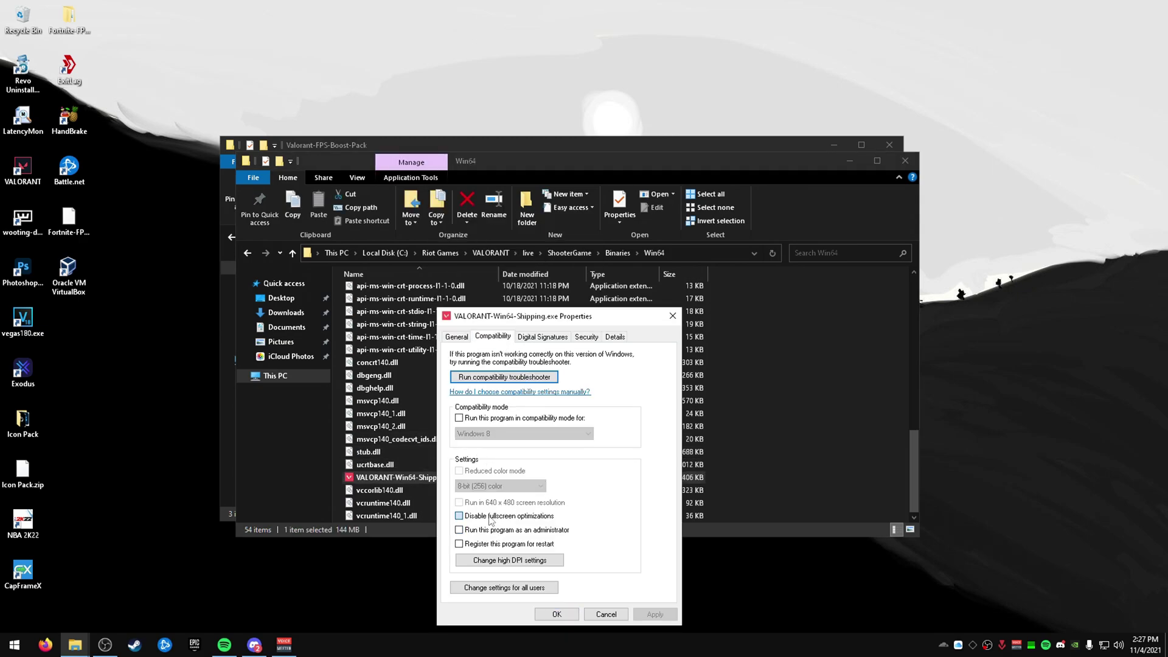
left_click(557, 614)
left_click(904, 160)
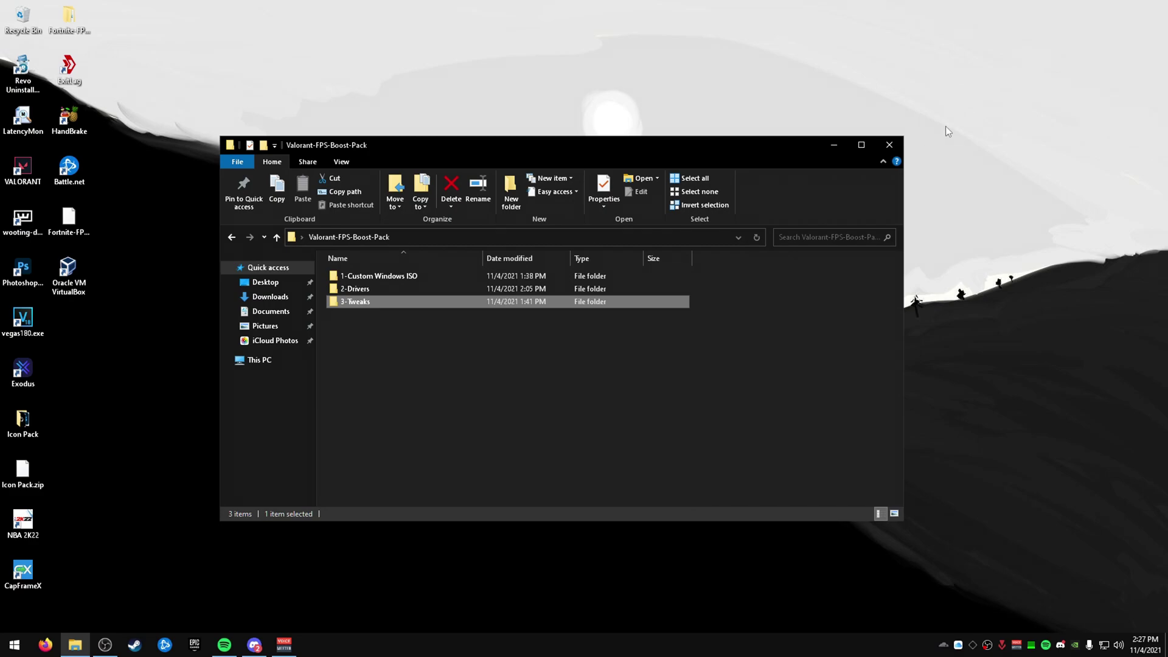
left_click(894, 146)
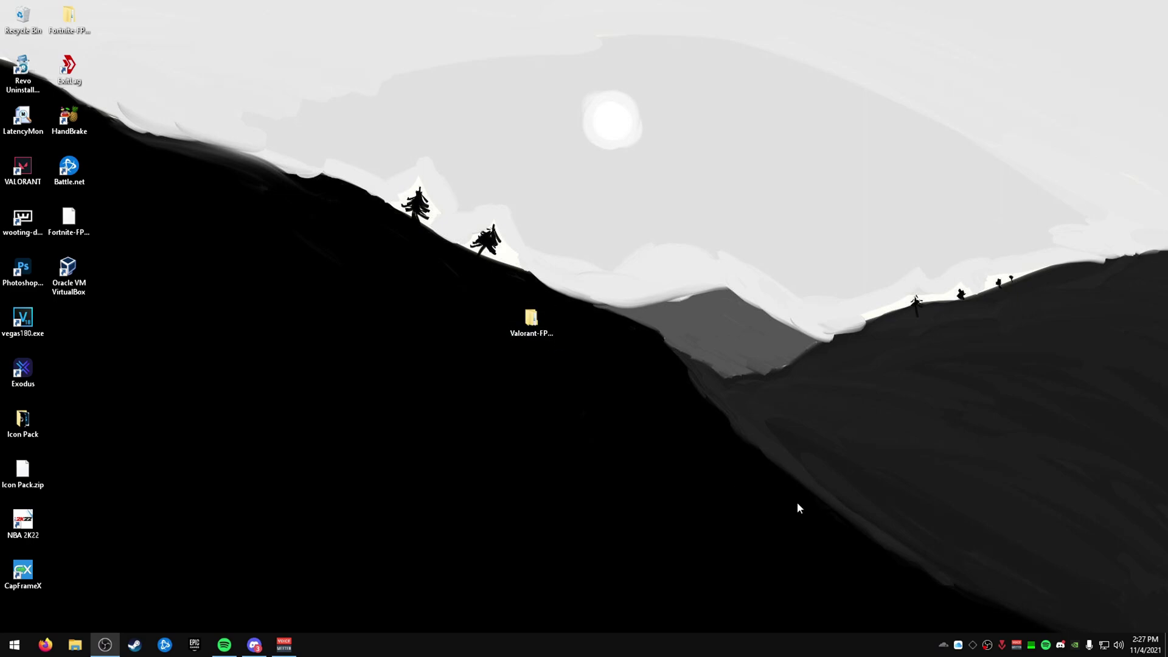